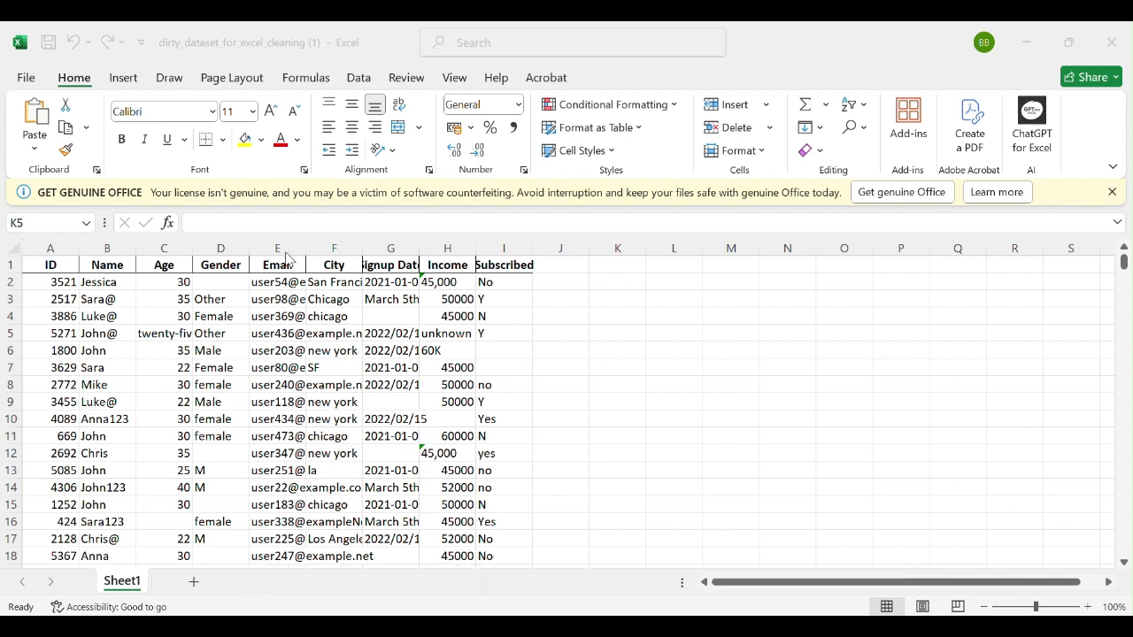
AutoFit the widths of columns A through I to their contents.
left_click(52, 237)
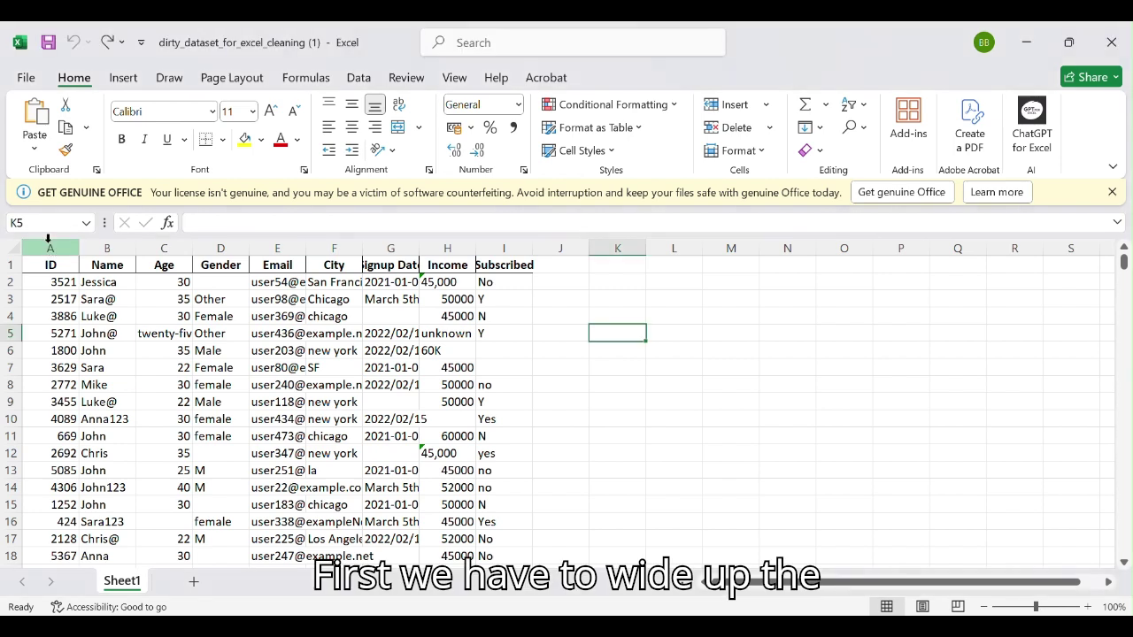
left_click_drag(50, 248, 460, 266)
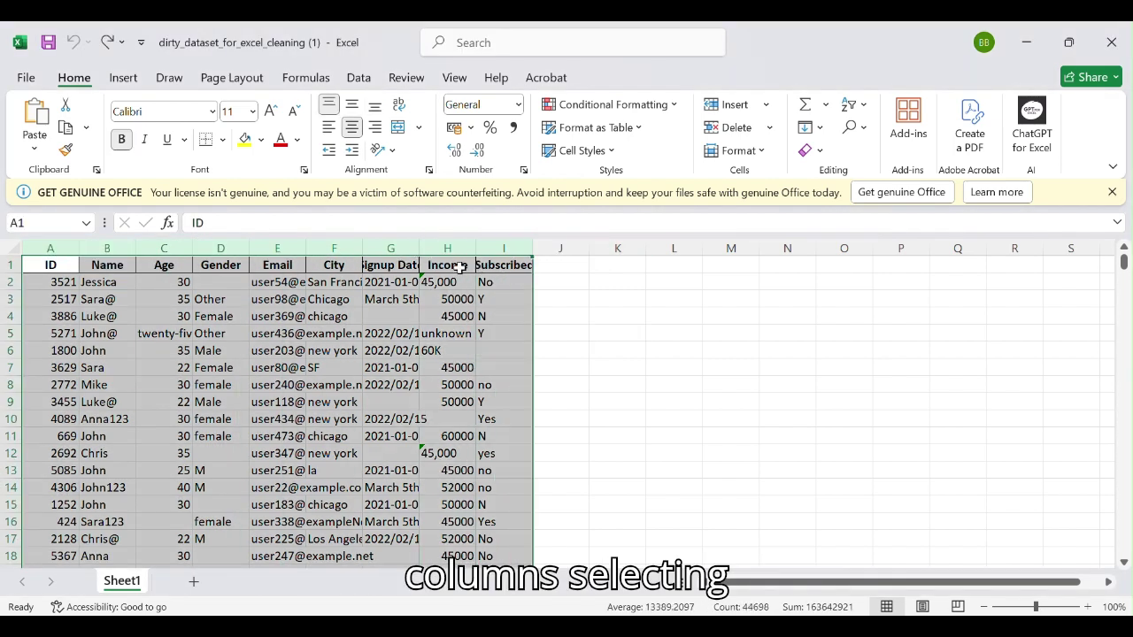
double_click(307, 247)
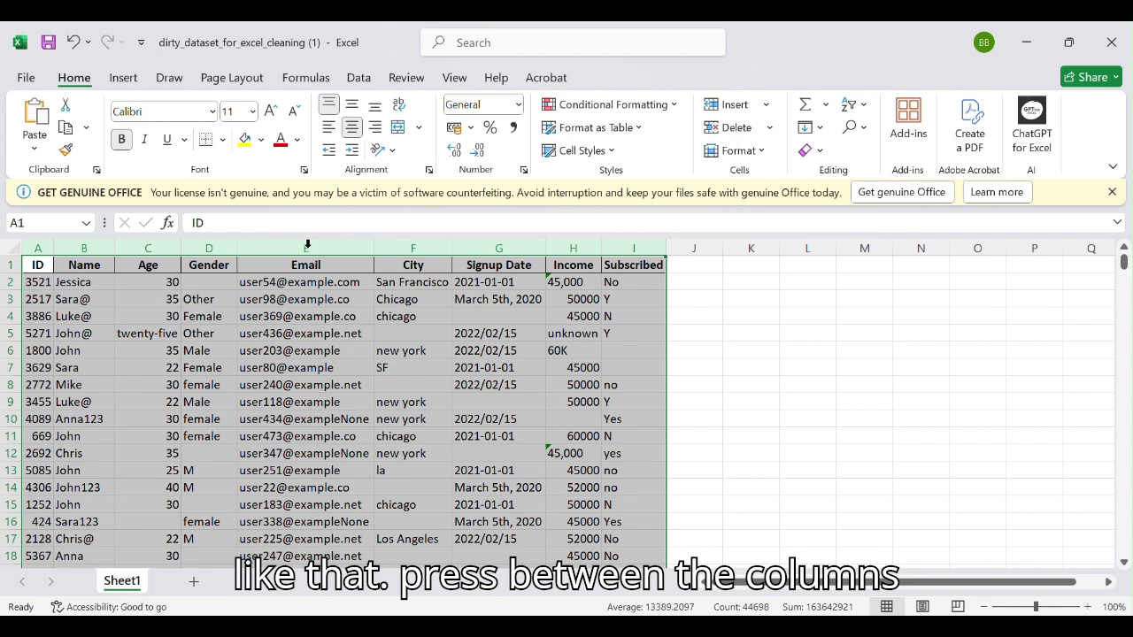
left_click(463, 329)
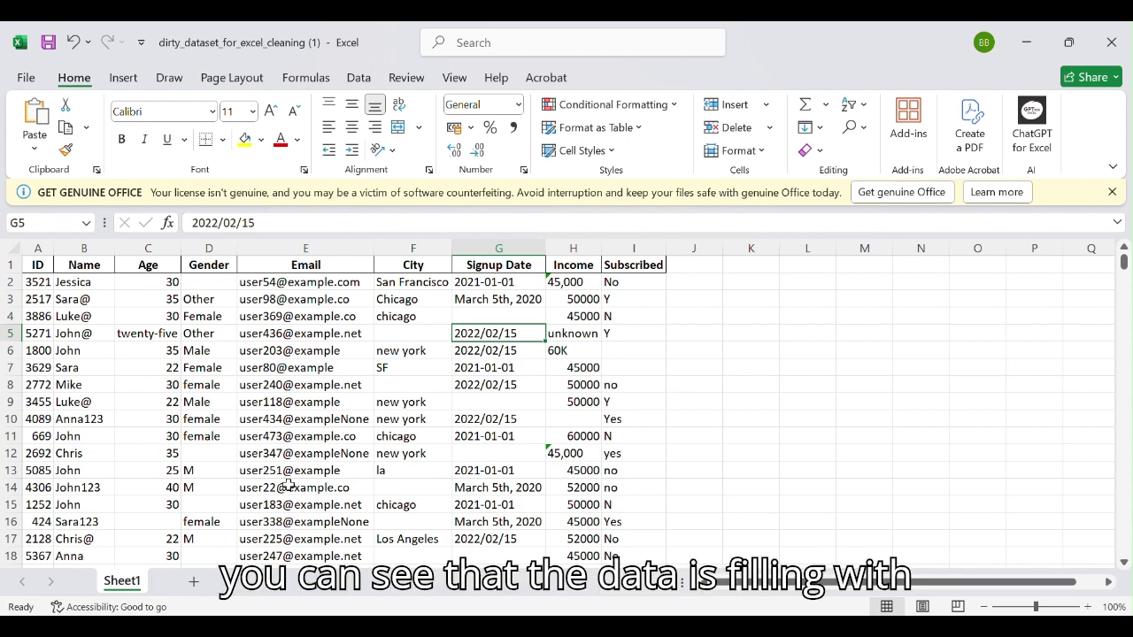
Select all blank cells in the dataset with Go To Special and fill them with "missing".
left_click(196, 456)
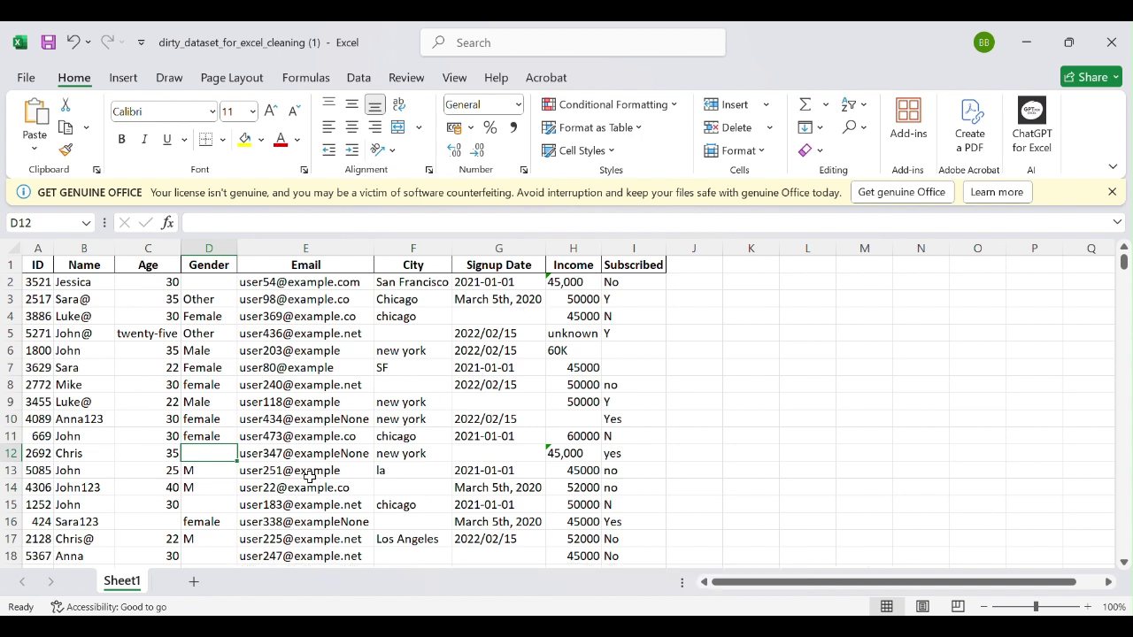
key("ctrl+g")
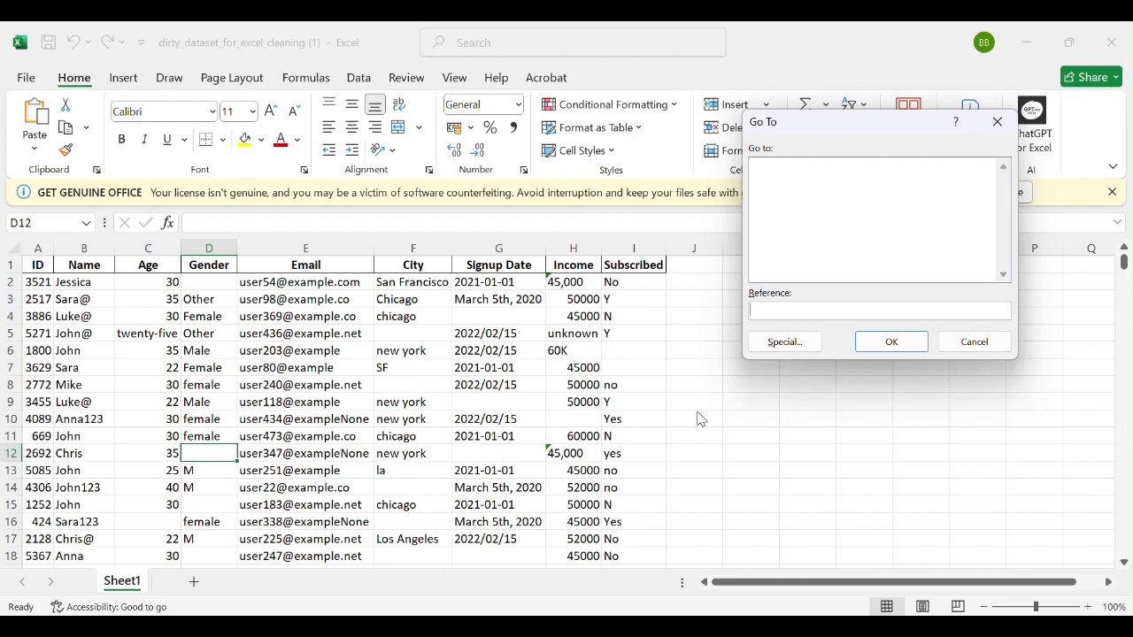
left_click(771, 344)
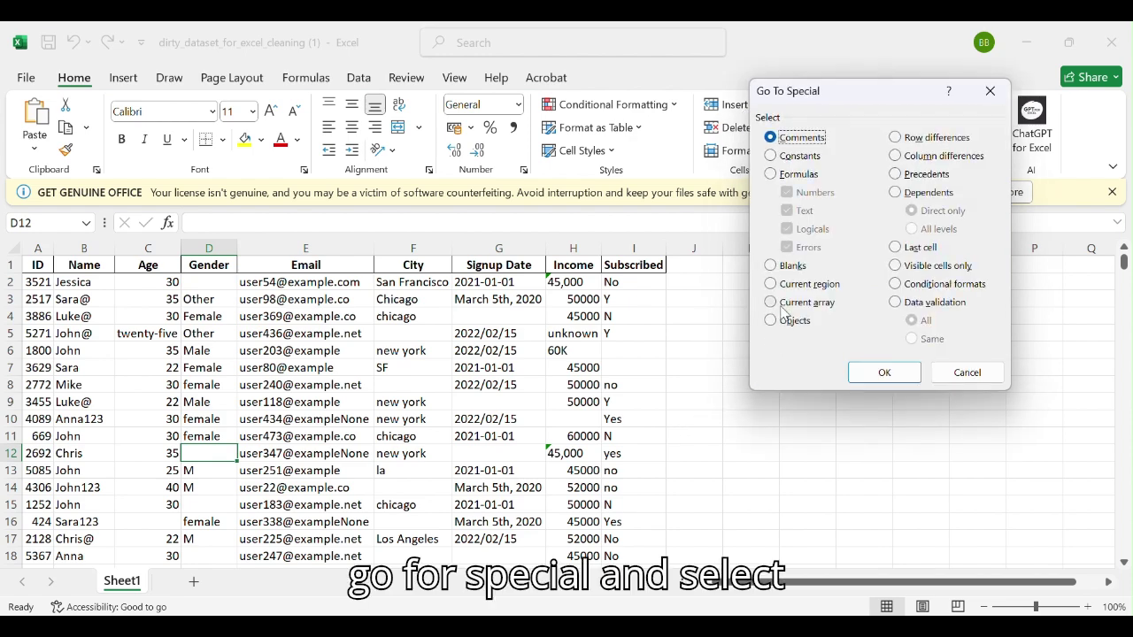
left_click(772, 266)
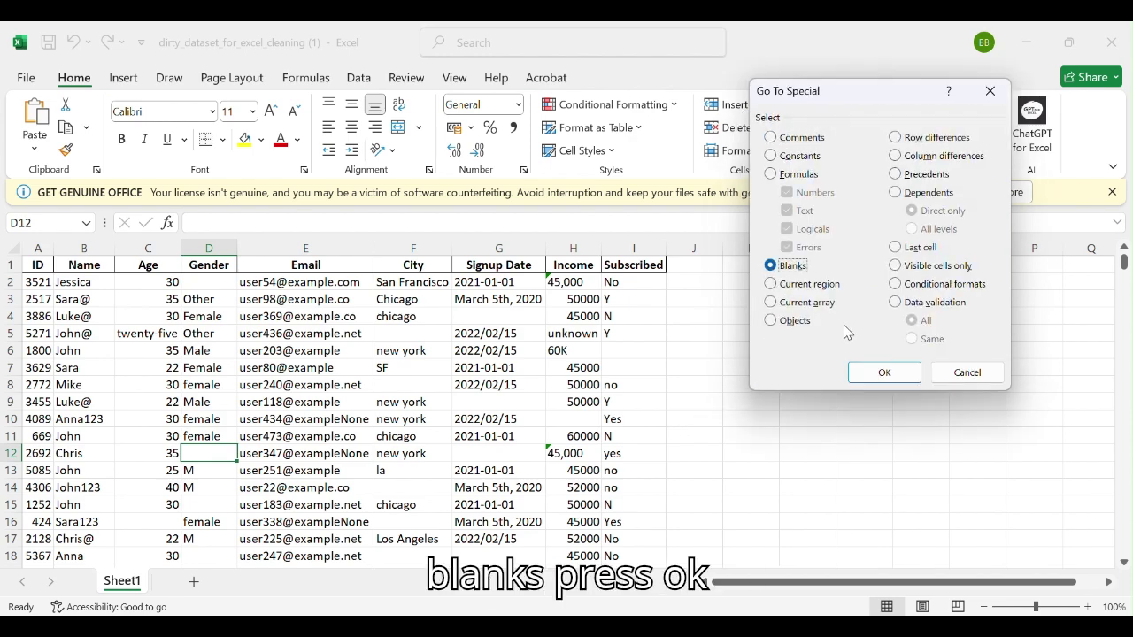
left_click(868, 370)
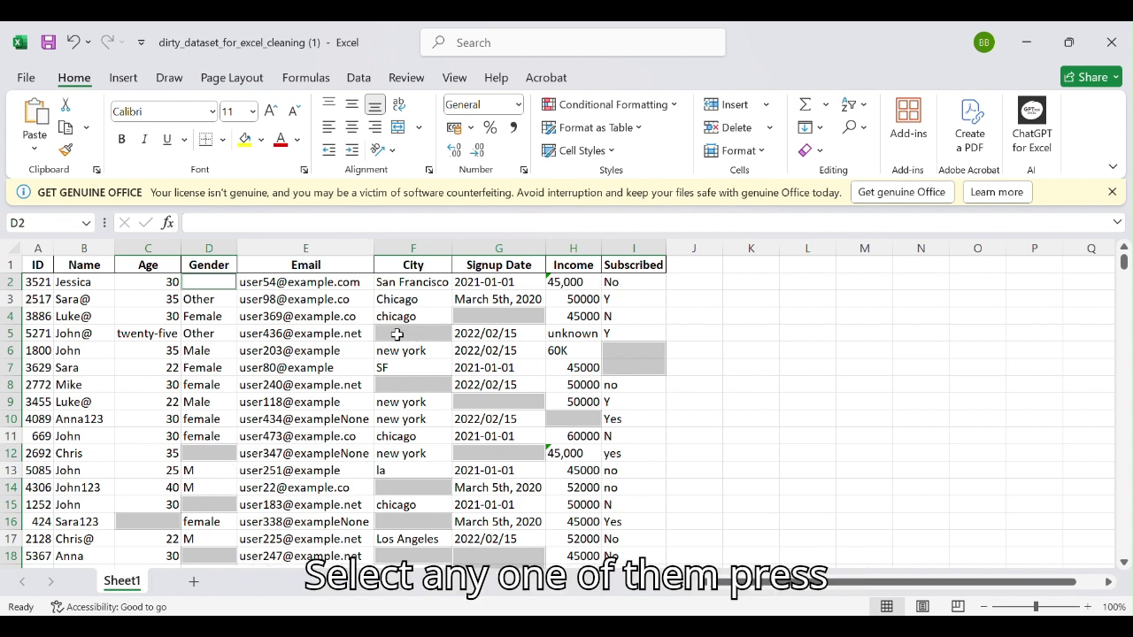
type("missing")
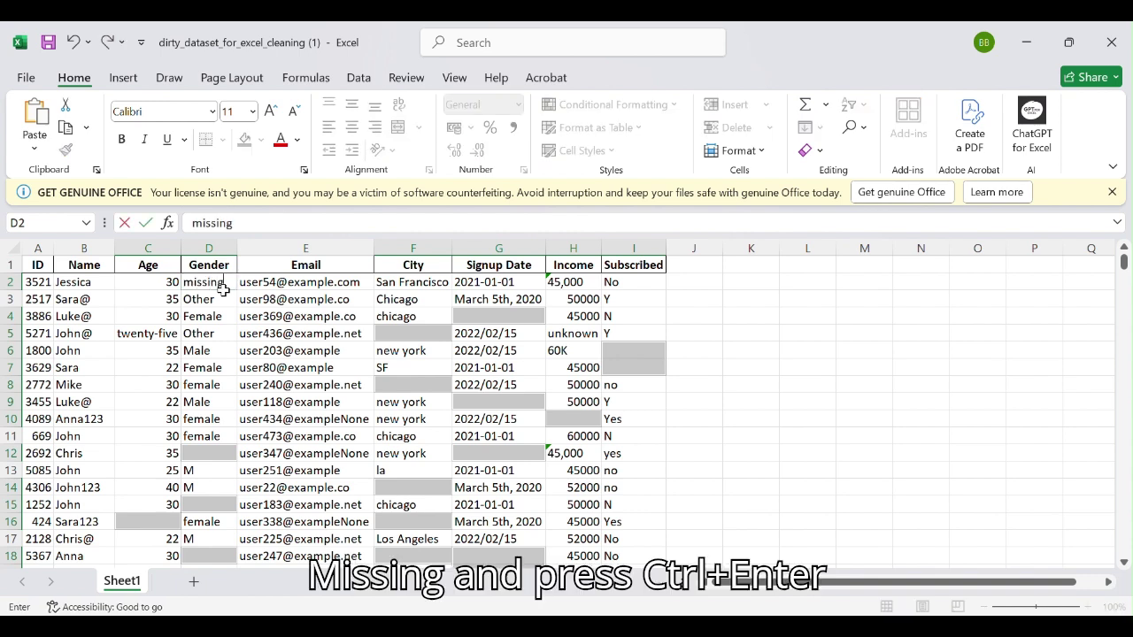
key("ctrl+Return")
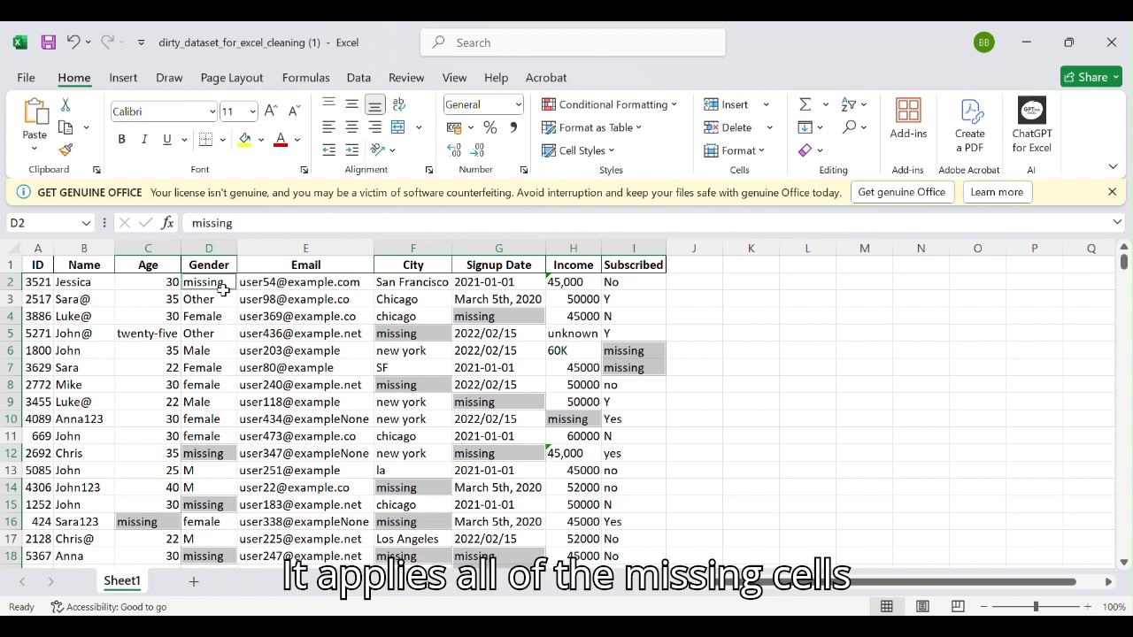
left_click(687, 370)
Sort the dataset by the ID column from smallest to largest.
key("Left")
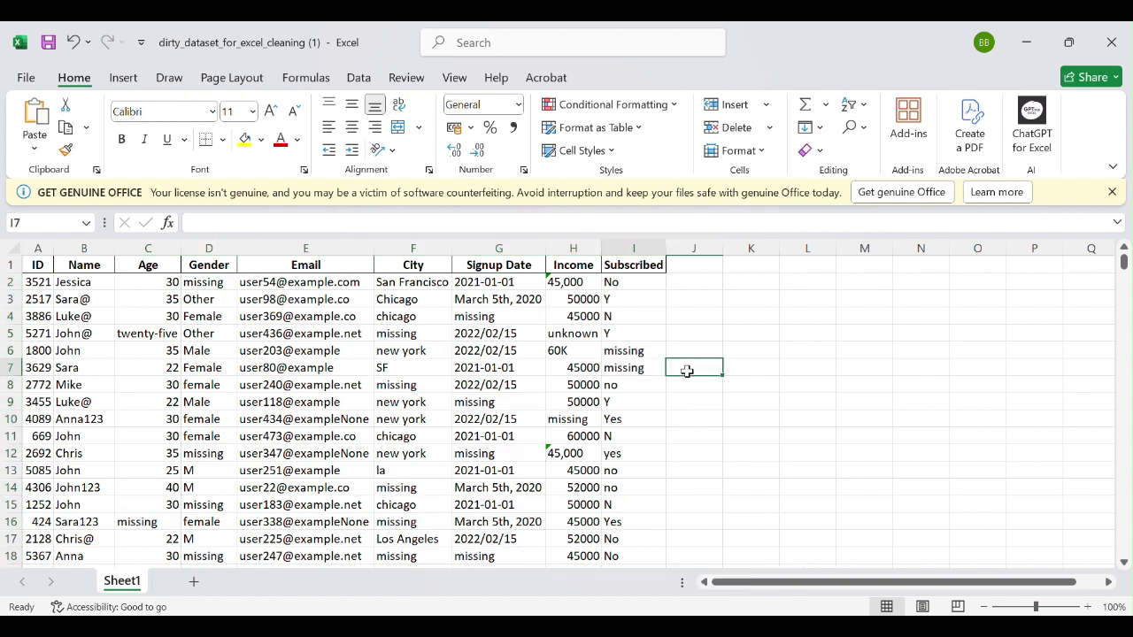
key("Left")
key("Left")
key("Left")
key("Left")
key("Left")
key("Left")
key("Left")
key("Left")
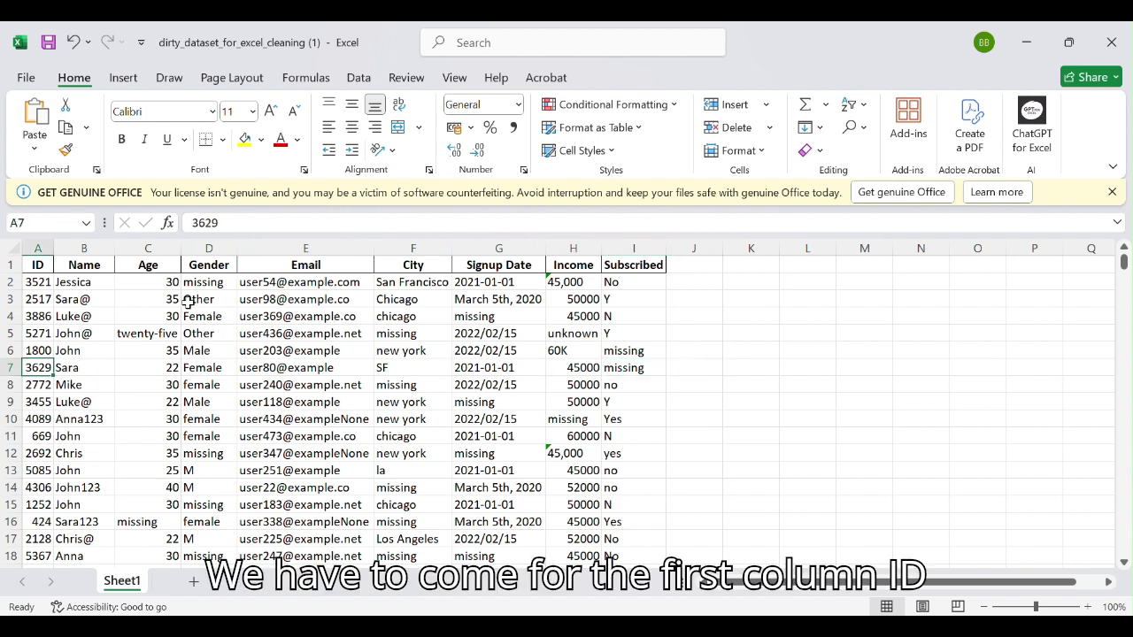
left_click(28, 281)
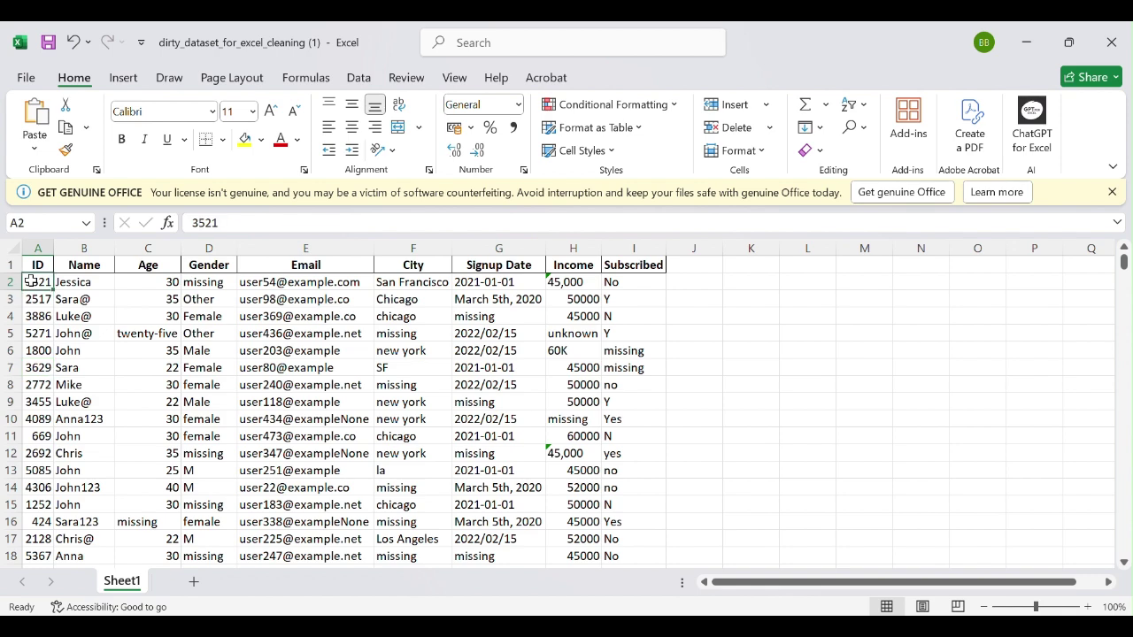
right_click(30, 282)
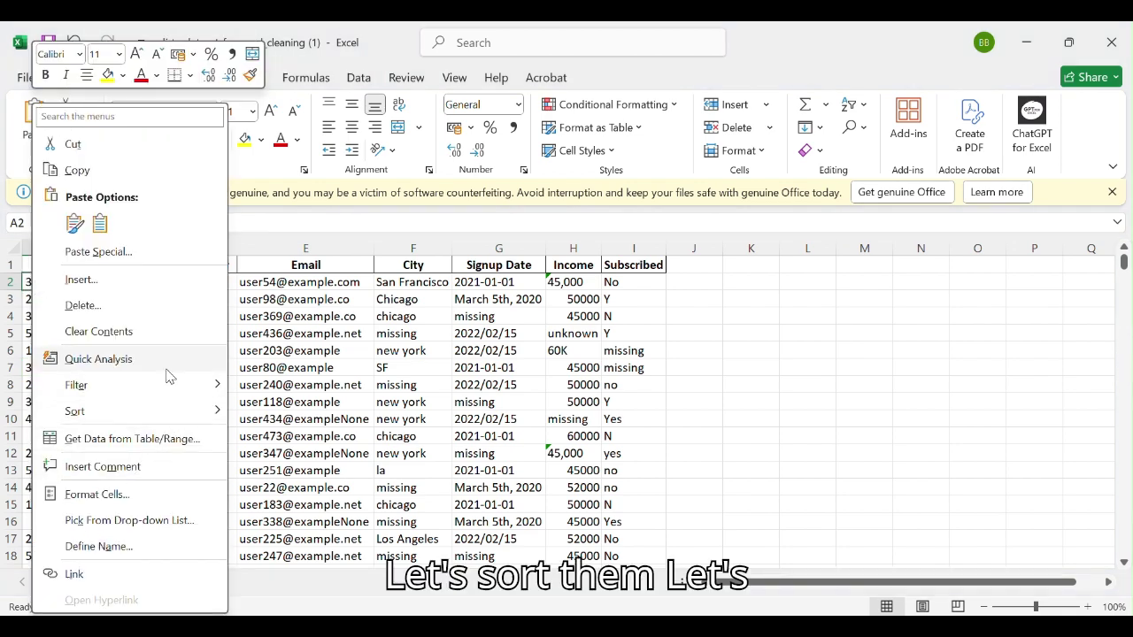
mouse_move(149, 418)
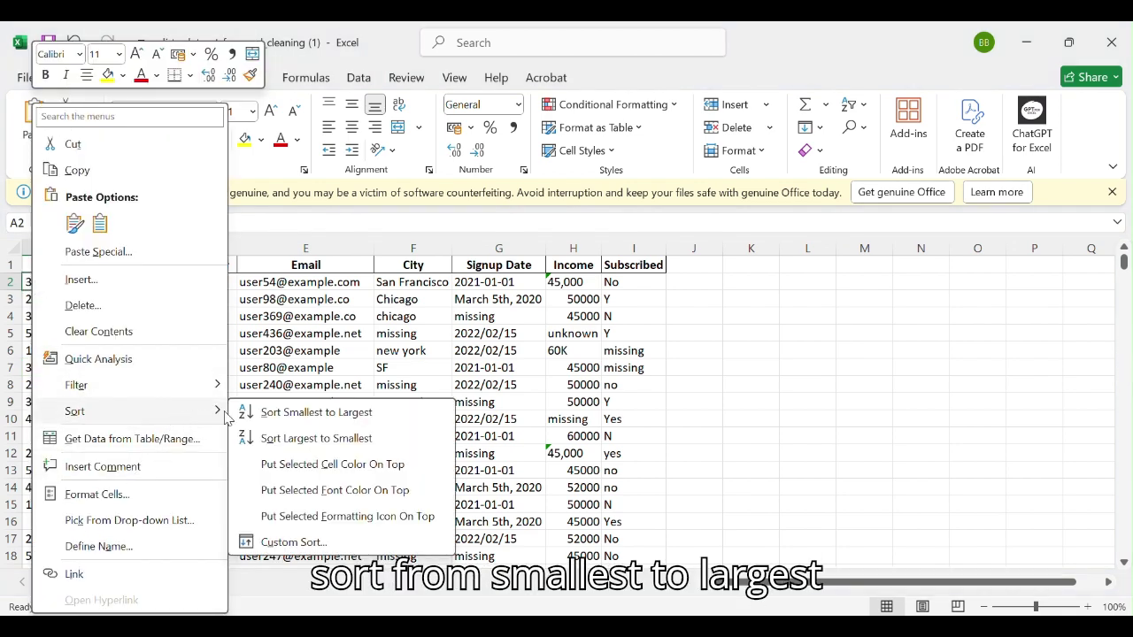
left_click(269, 413)
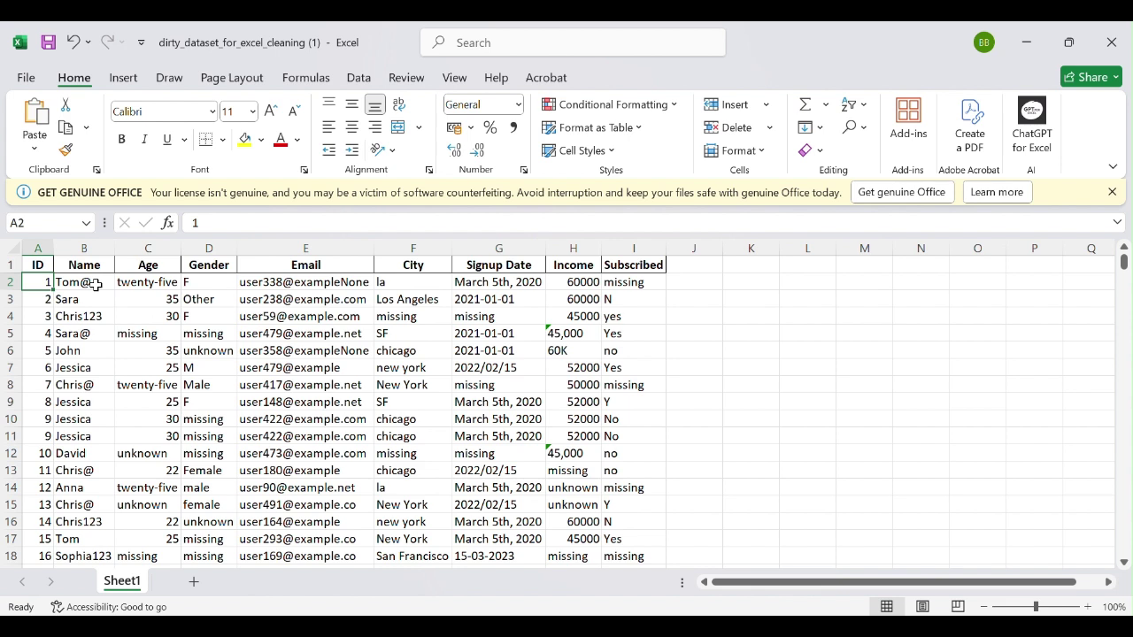
Remove every "@" from the Name column by replacing all occurrences with nothing.
left_click(75, 244)
left_click(130, 299)
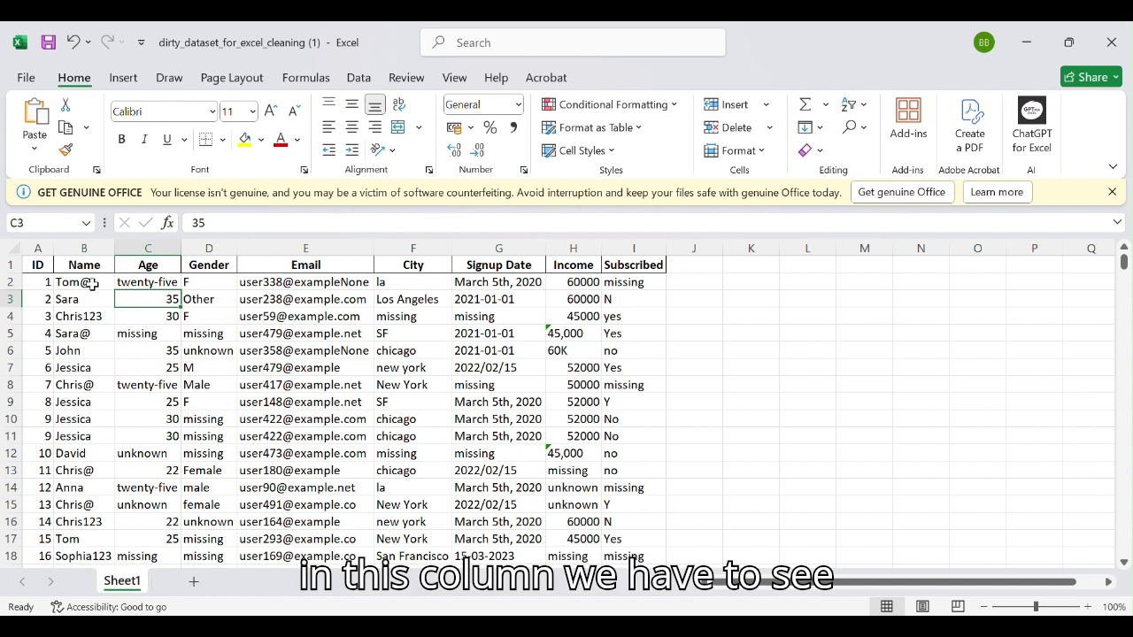
left_click(92, 283)
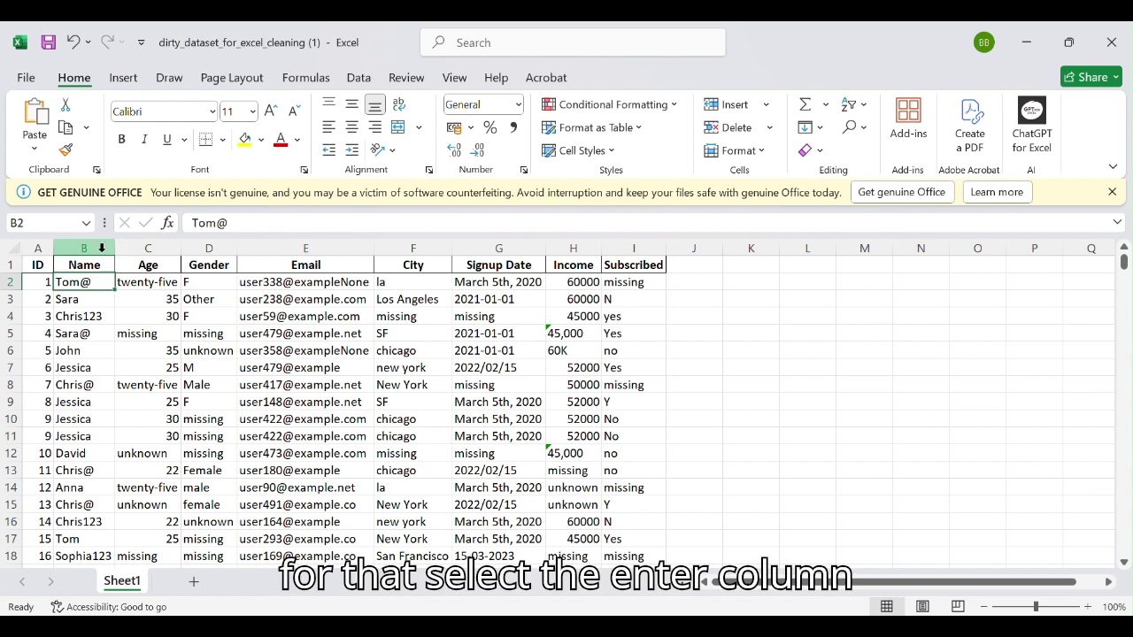
left_click(102, 251)
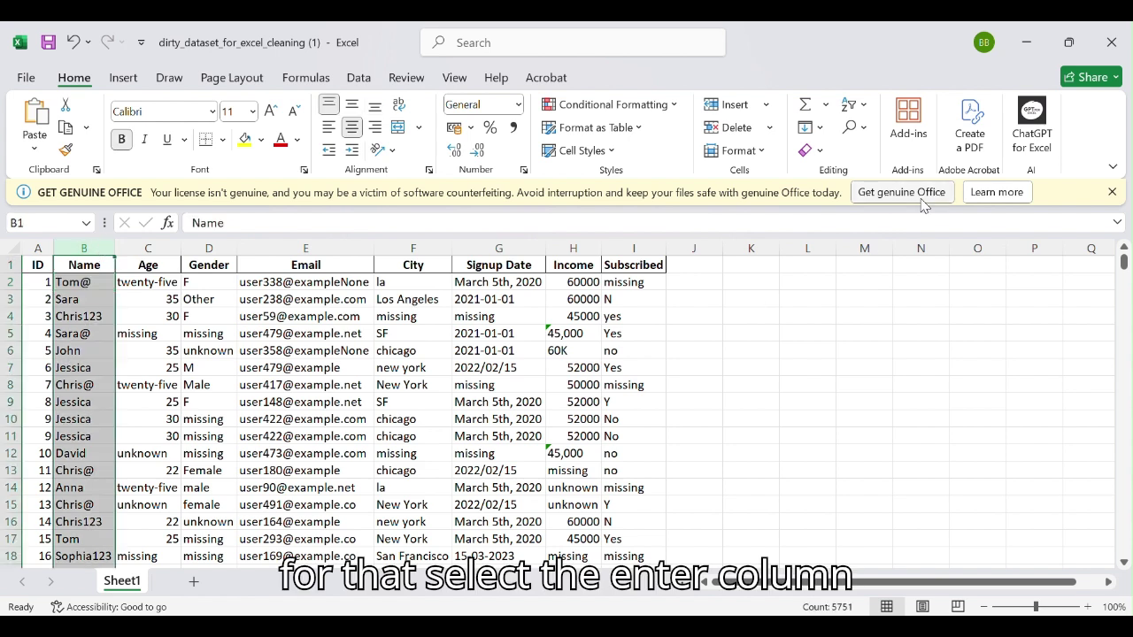
left_click(860, 130)
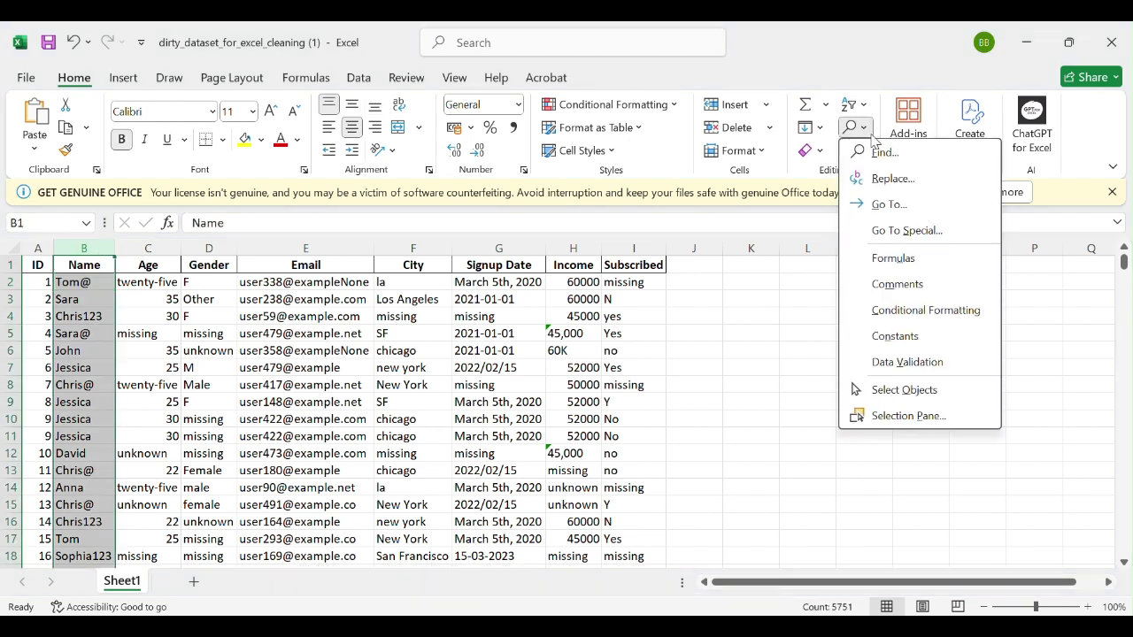
left_click(903, 178)
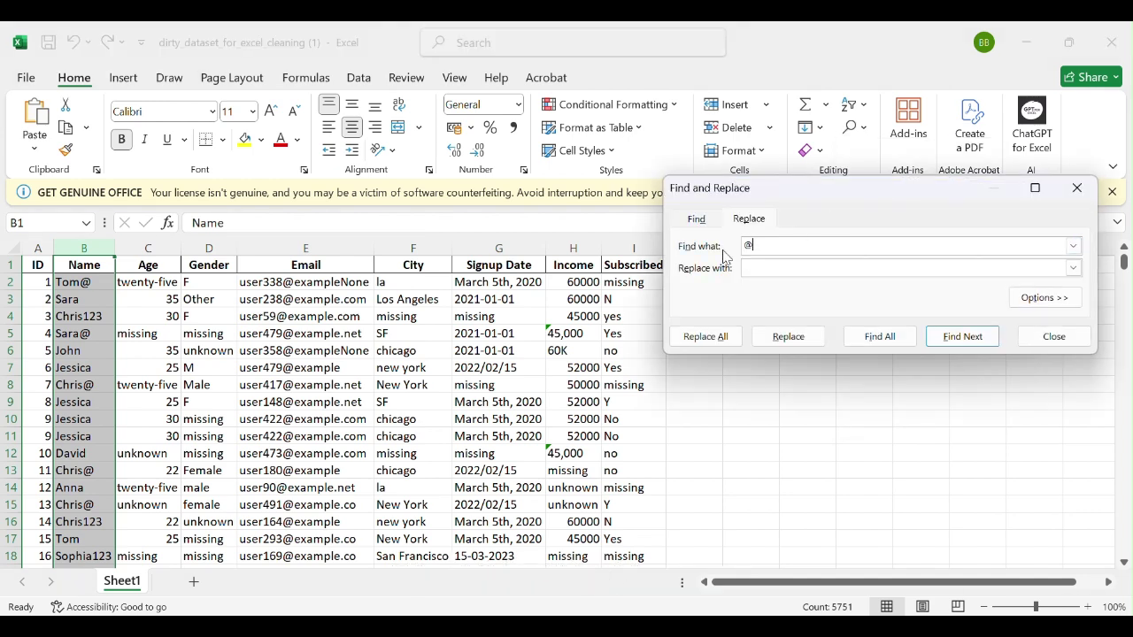
left_click(765, 264)
left_click(686, 336)
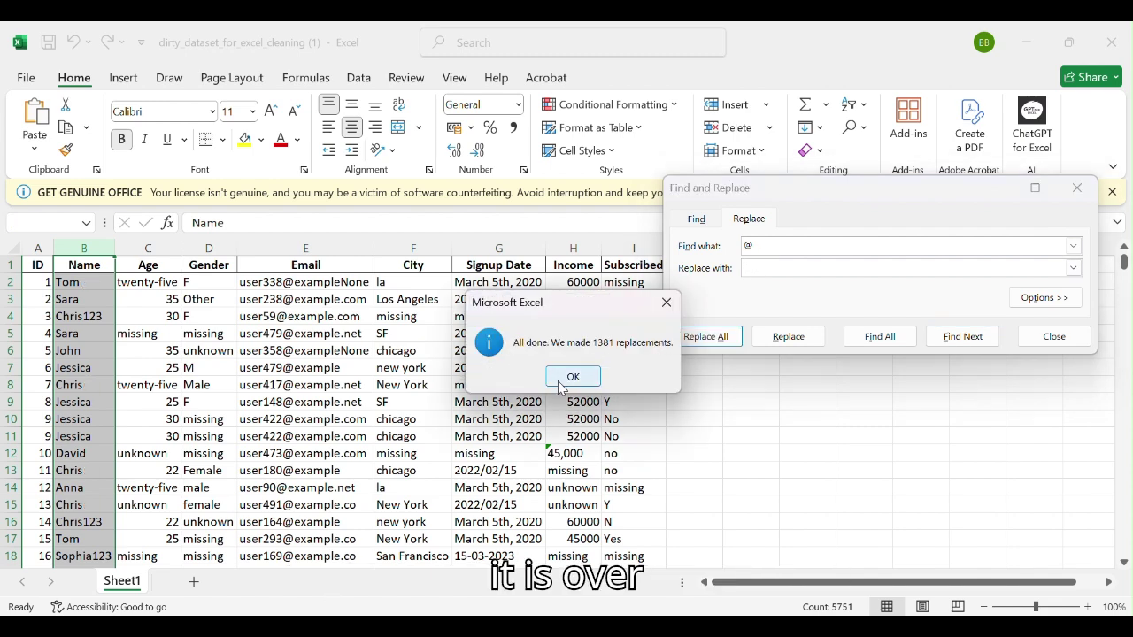
left_click(563, 378)
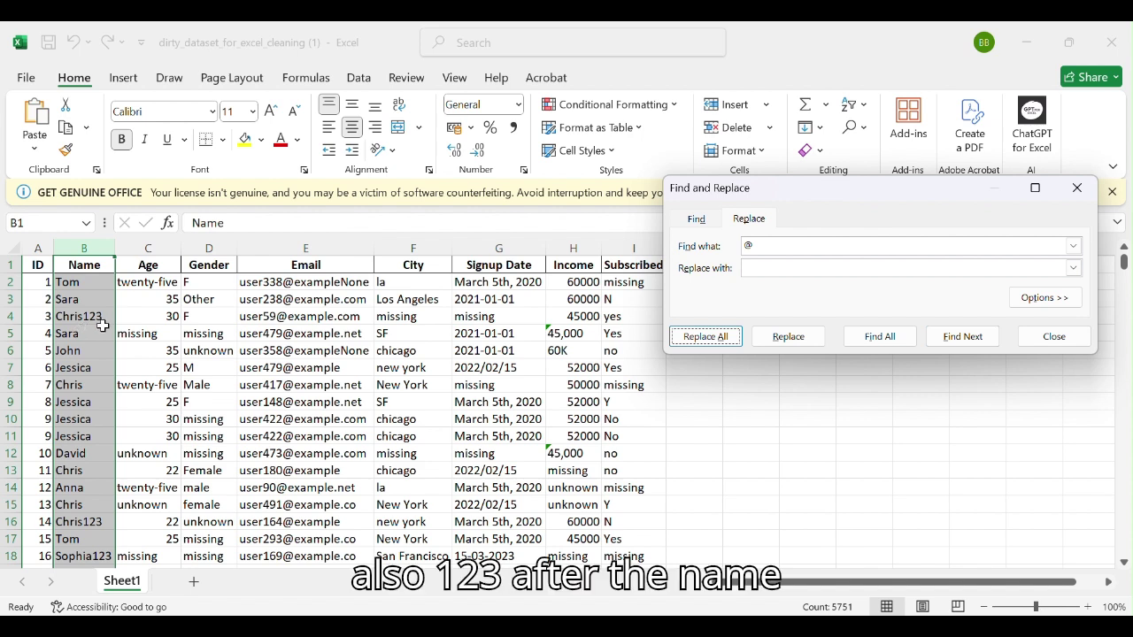
Replace all occurrences of "123" in the Name column with nothing and close Find and Replace.
left_click(783, 247)
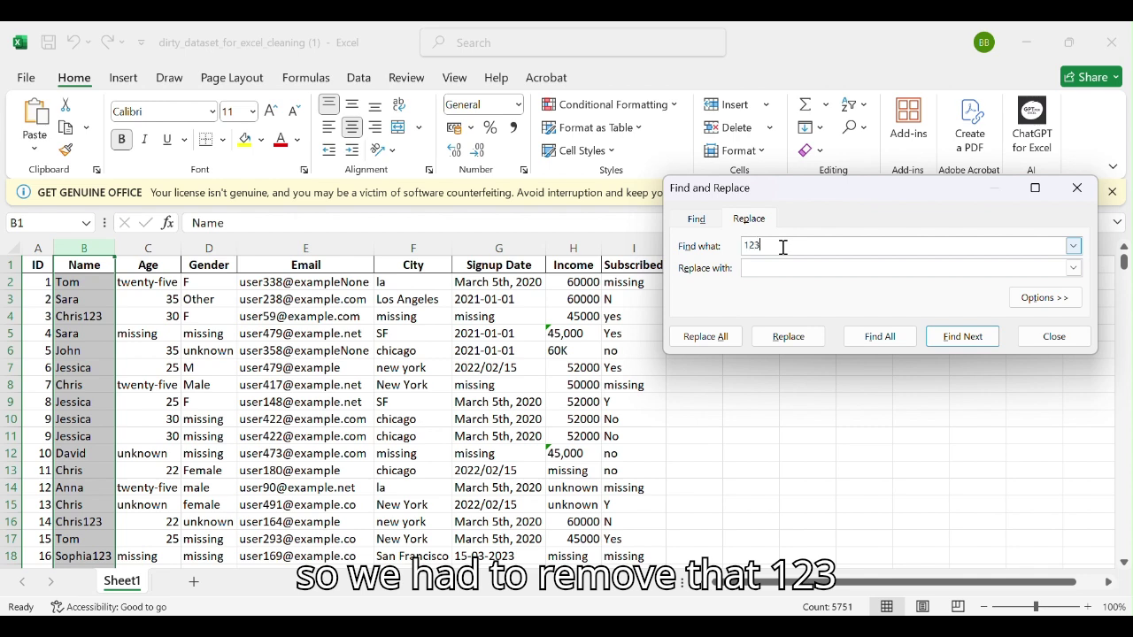
type("123")
left_click(722, 340)
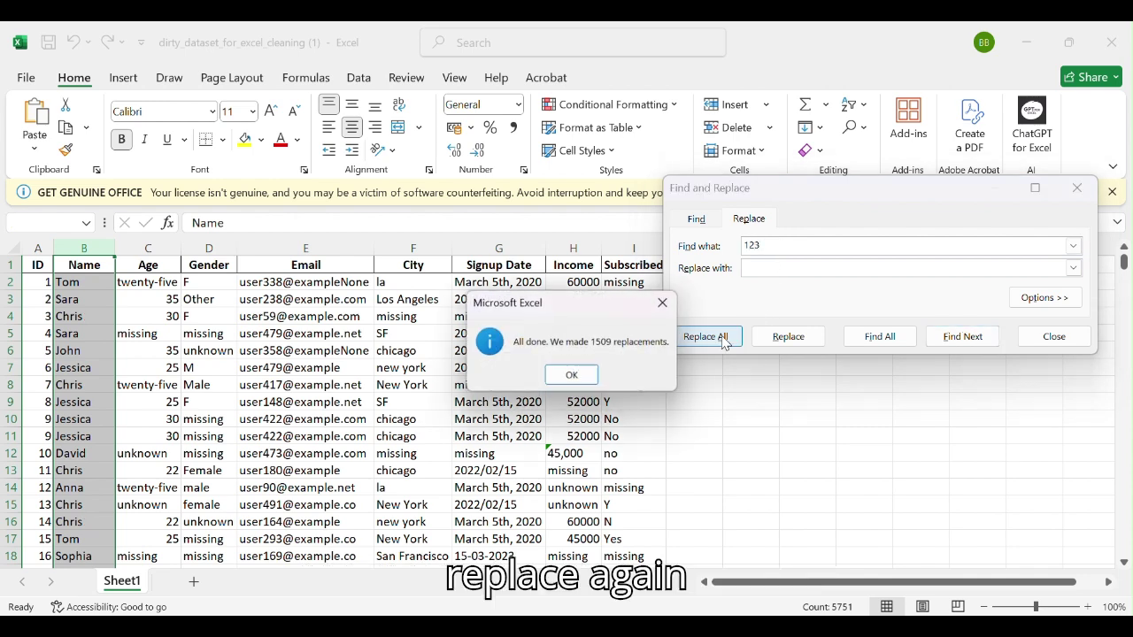
left_click(568, 375)
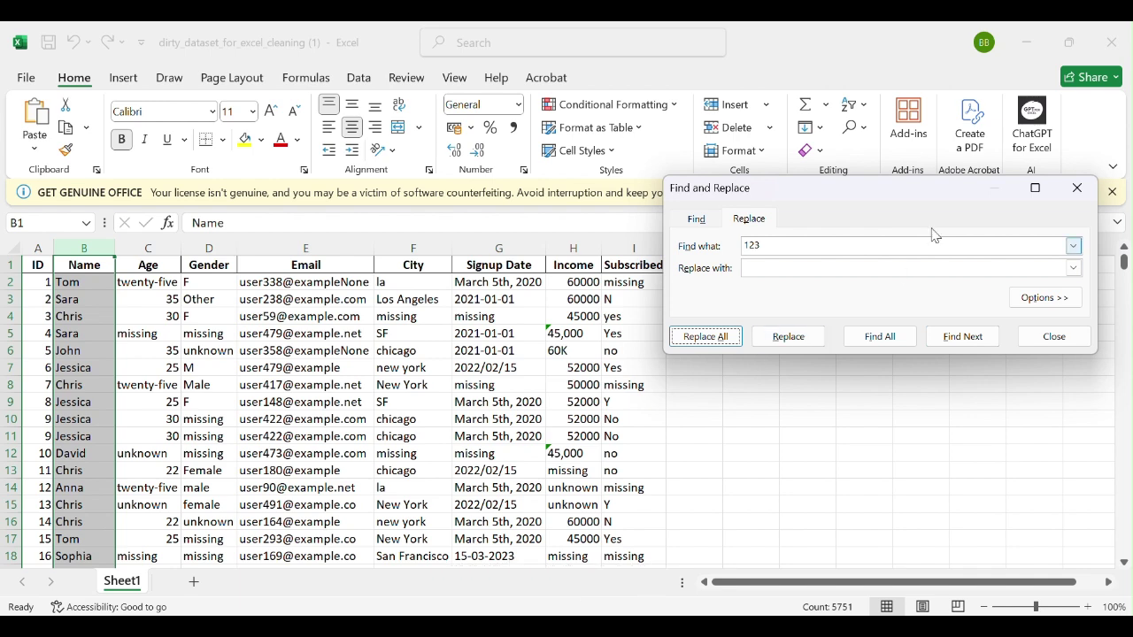
left_click(1077, 187)
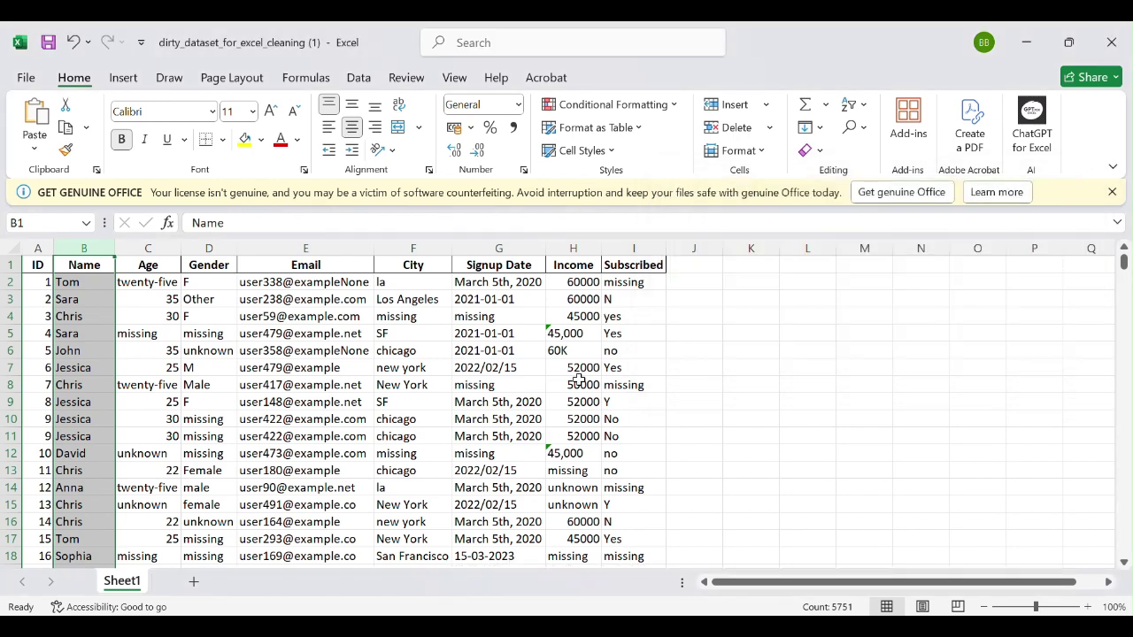
Remove duplicate rows from the entire table, comparing all columns and treating the first row as headers.
left_click(333, 400)
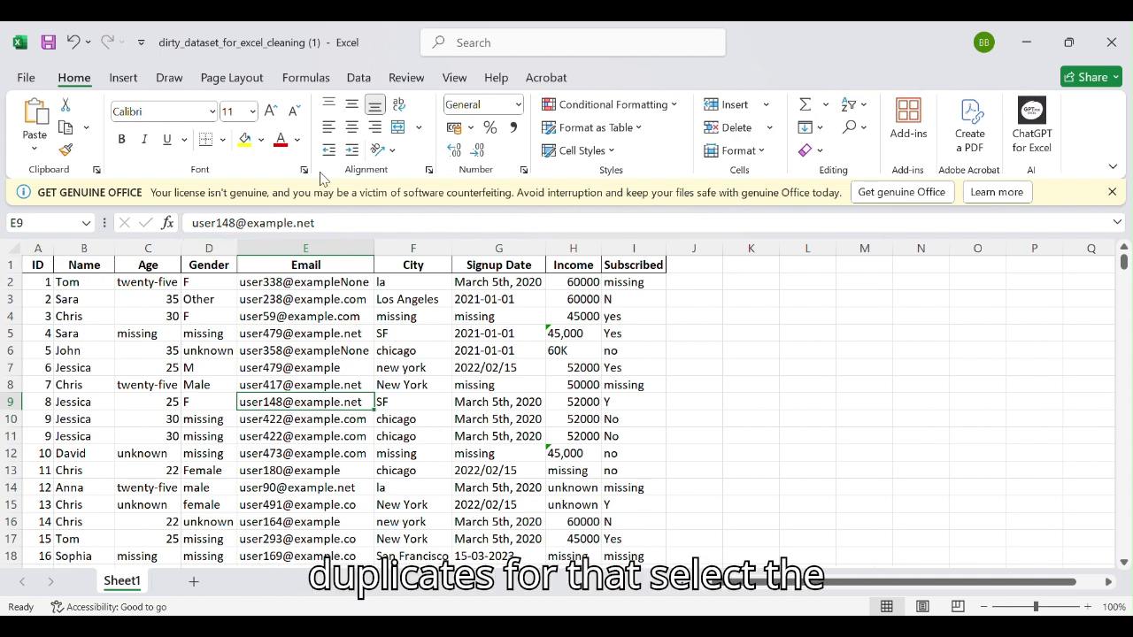
left_click(12, 248)
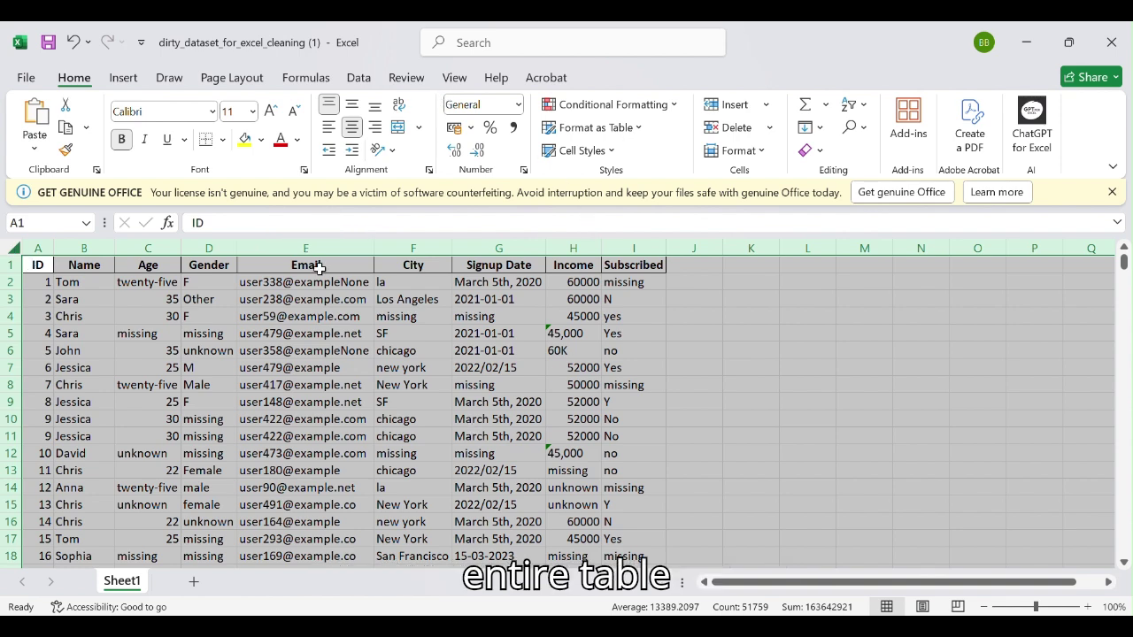
left_click(354, 78)
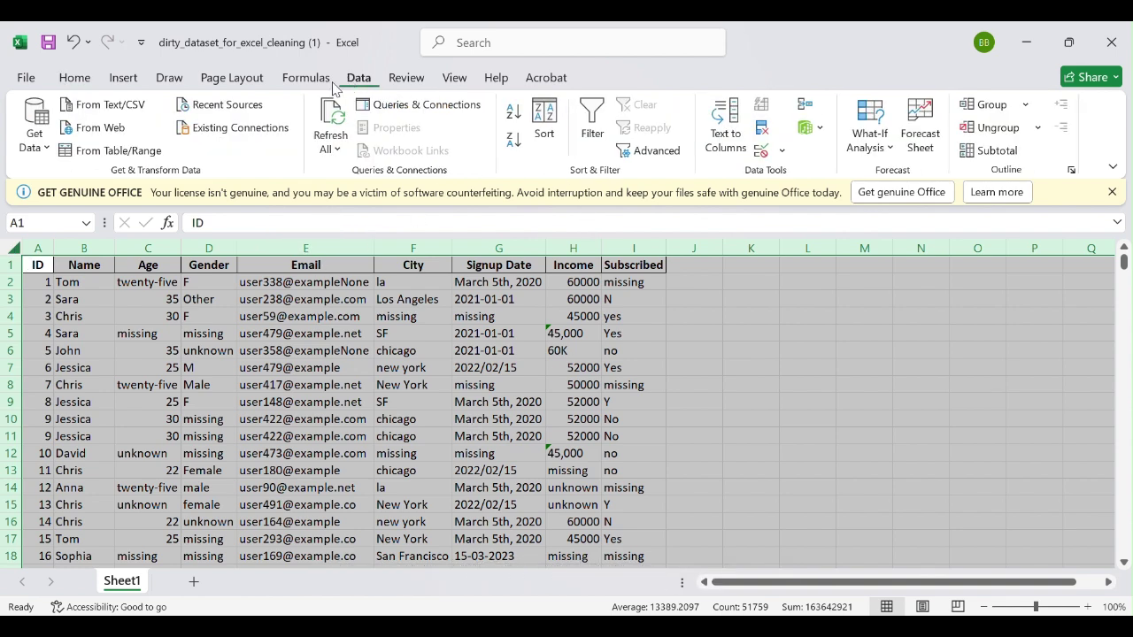
left_click(759, 130)
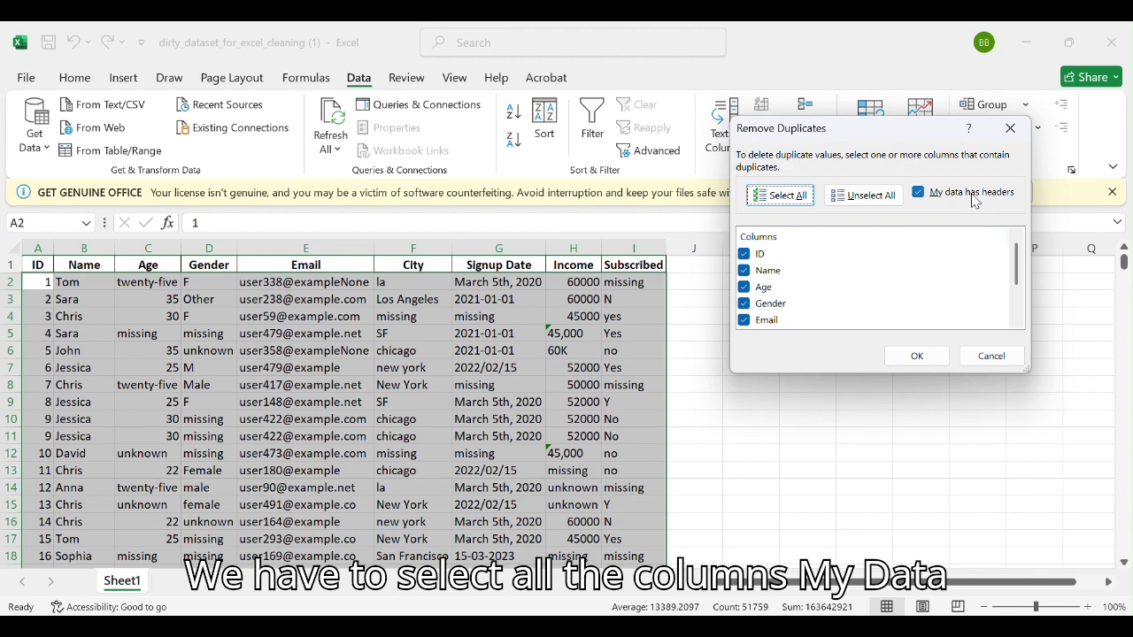
left_click(914, 358)
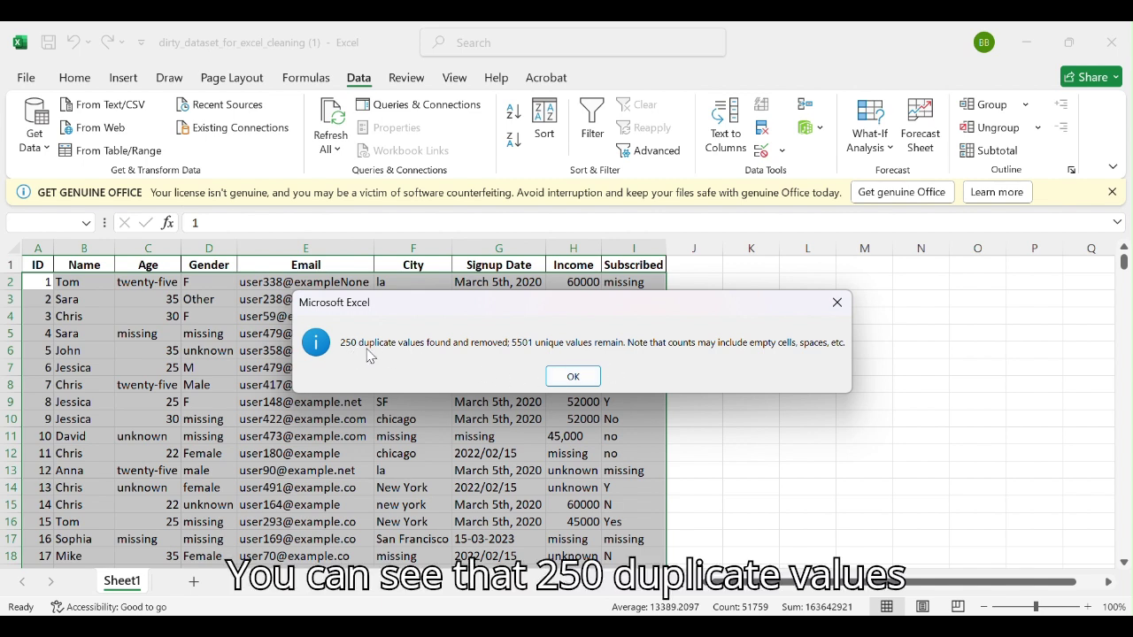
left_click(573, 377)
Copy the text "twenty-five" from the first record's Age cell, C2.
left_click(168, 436)
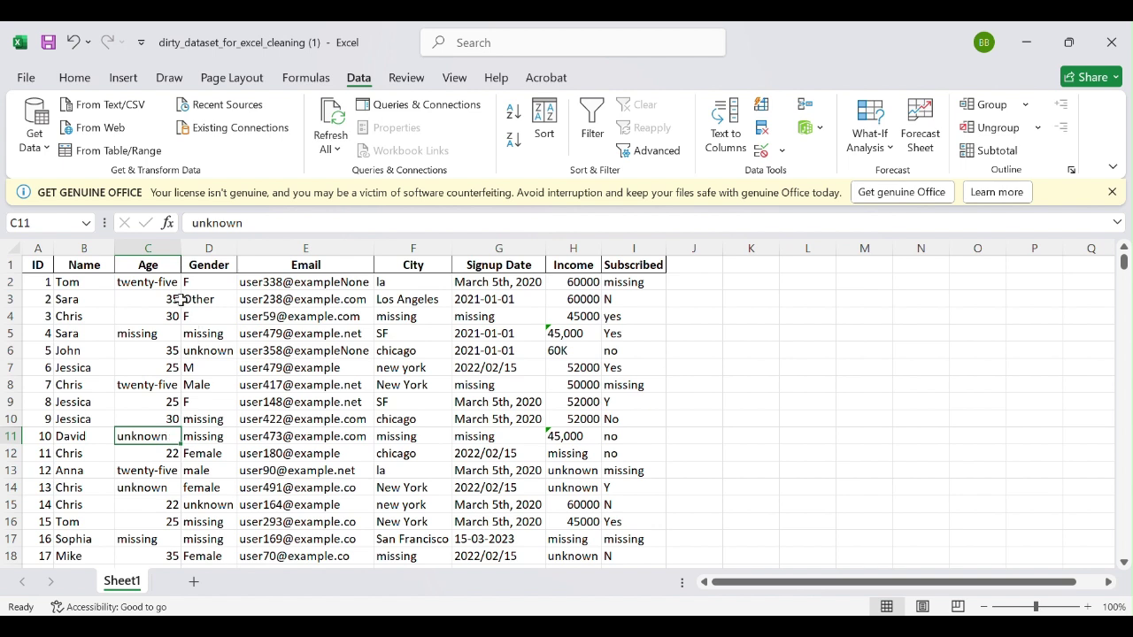
left_click(160, 282)
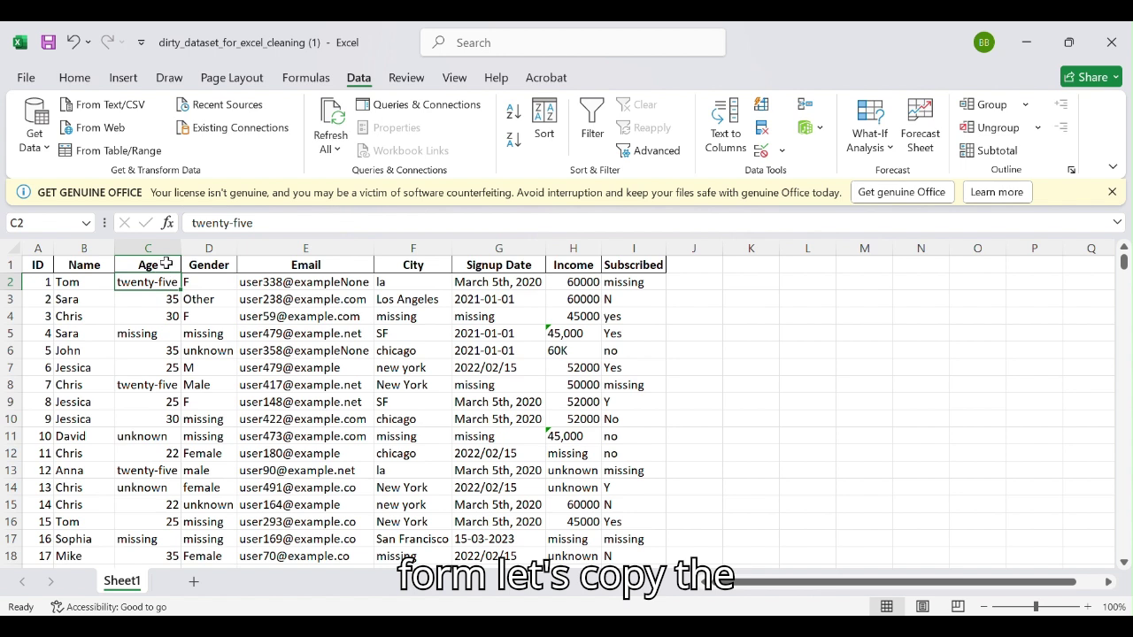
left_click_drag(264, 224, 182, 232)
key("ctrl+c")
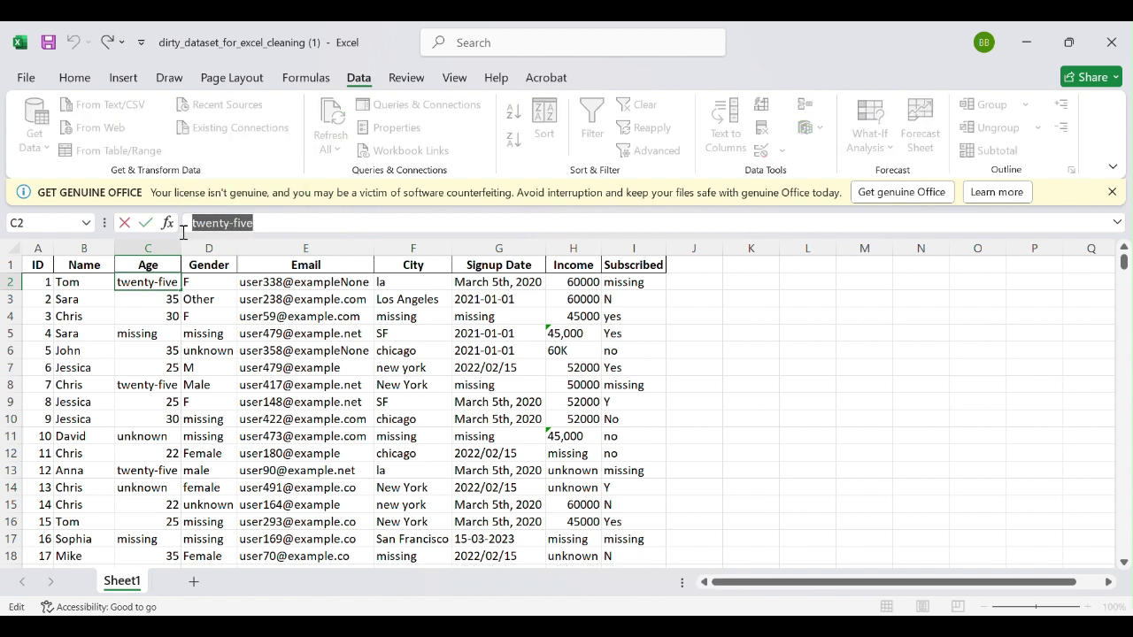
Replace all occurrences of "twenty-five" in the Age column with 25 and close Find and Replace.
left_click(148, 249)
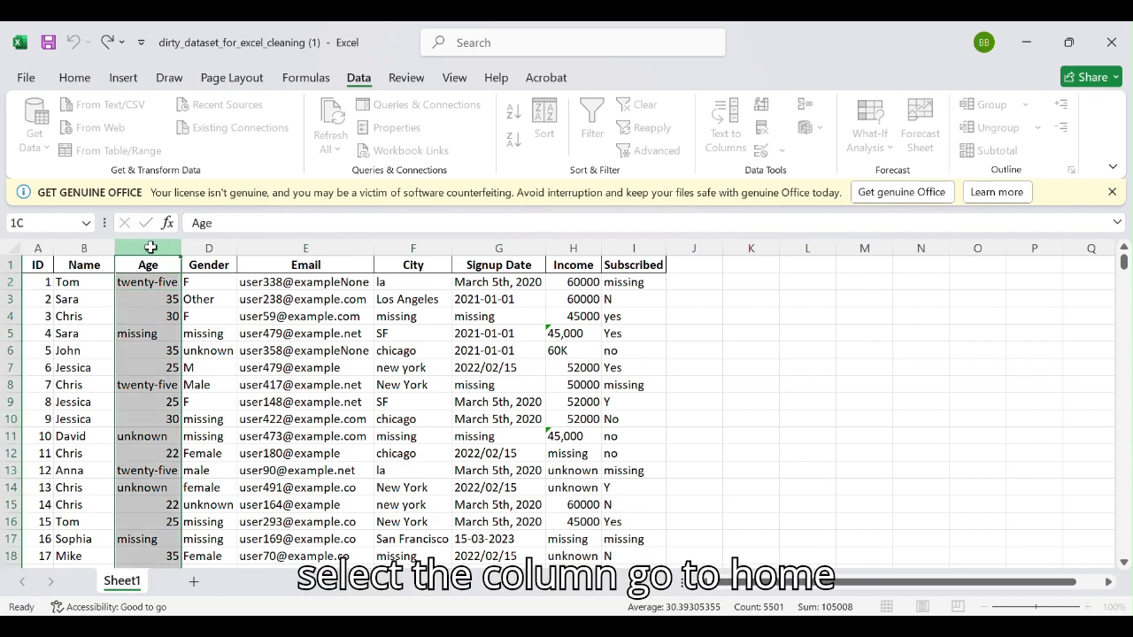
left_click(74, 78)
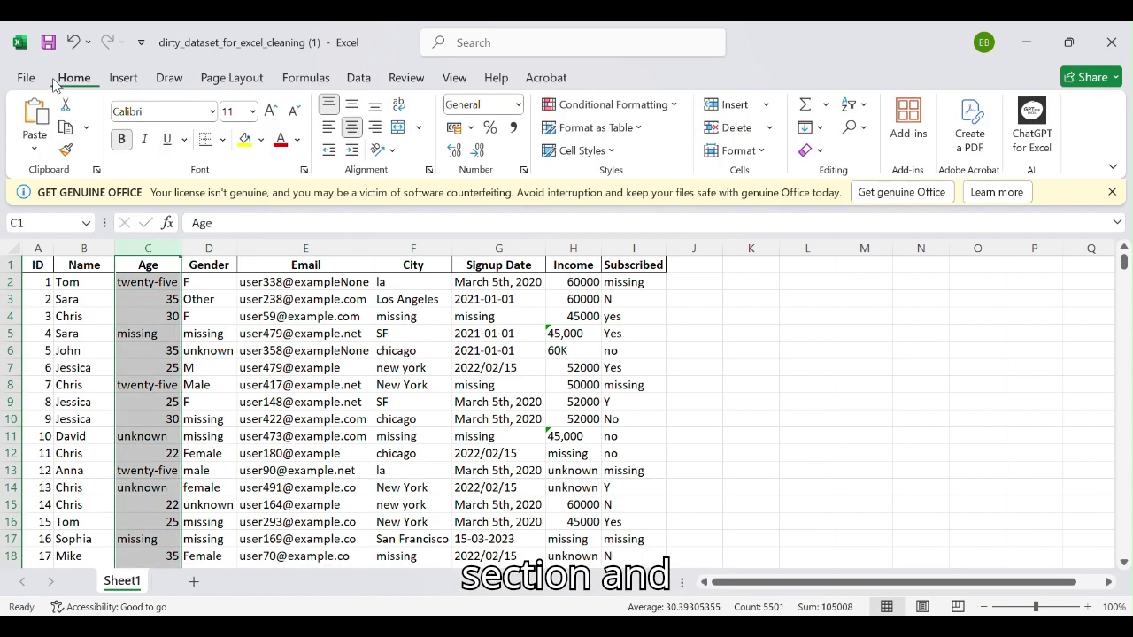
left_click(863, 131)
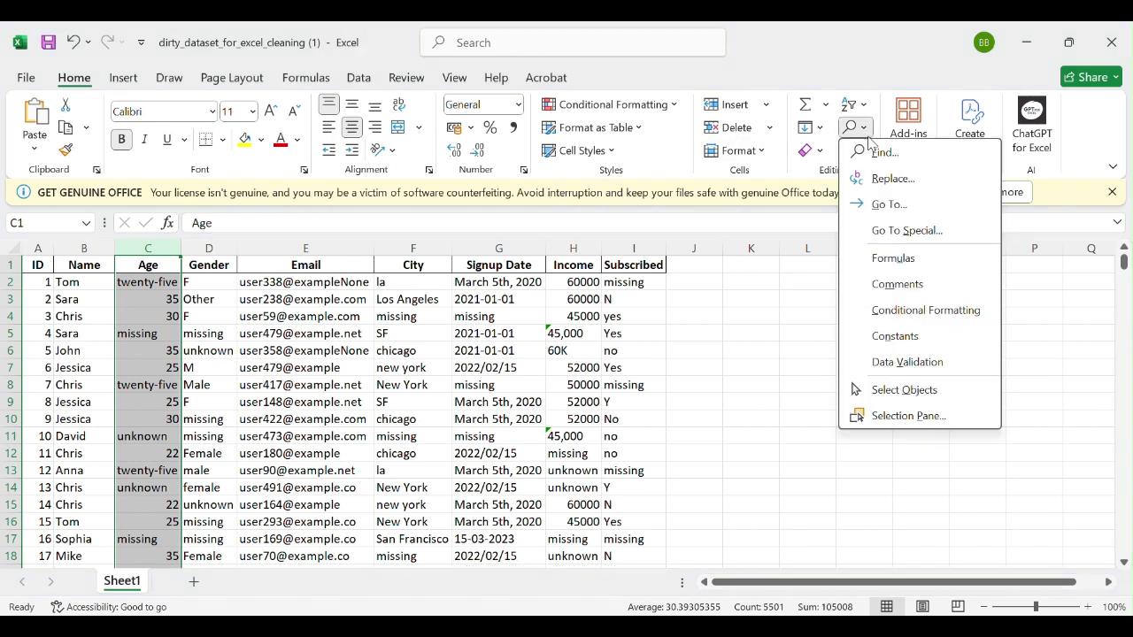
left_click(896, 178)
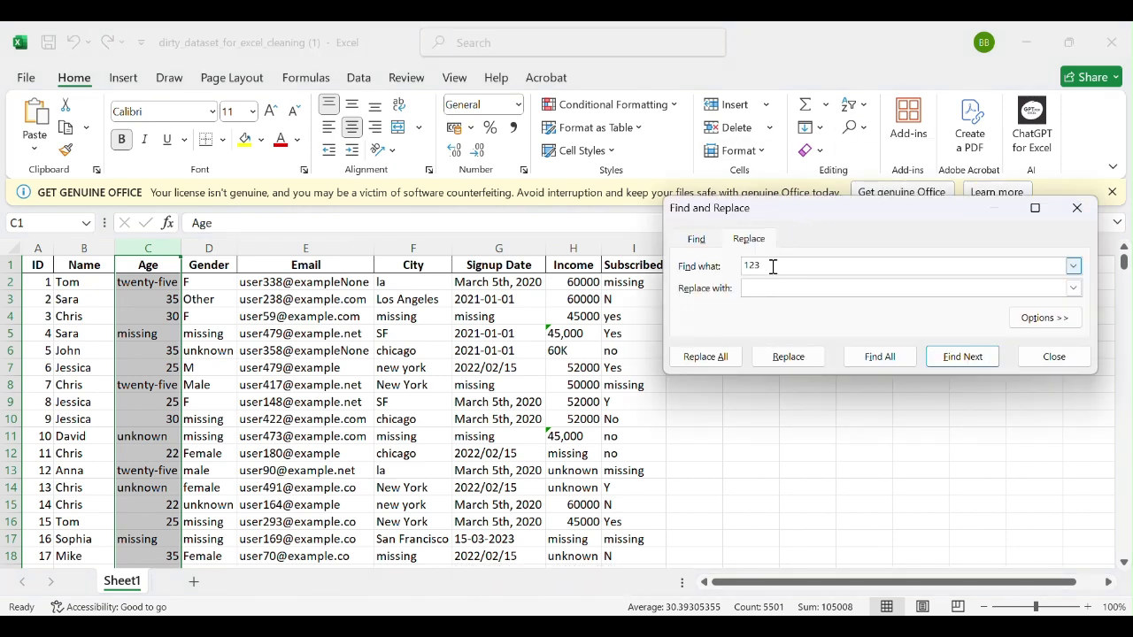
key("ctrl+v")
left_click(766, 285)
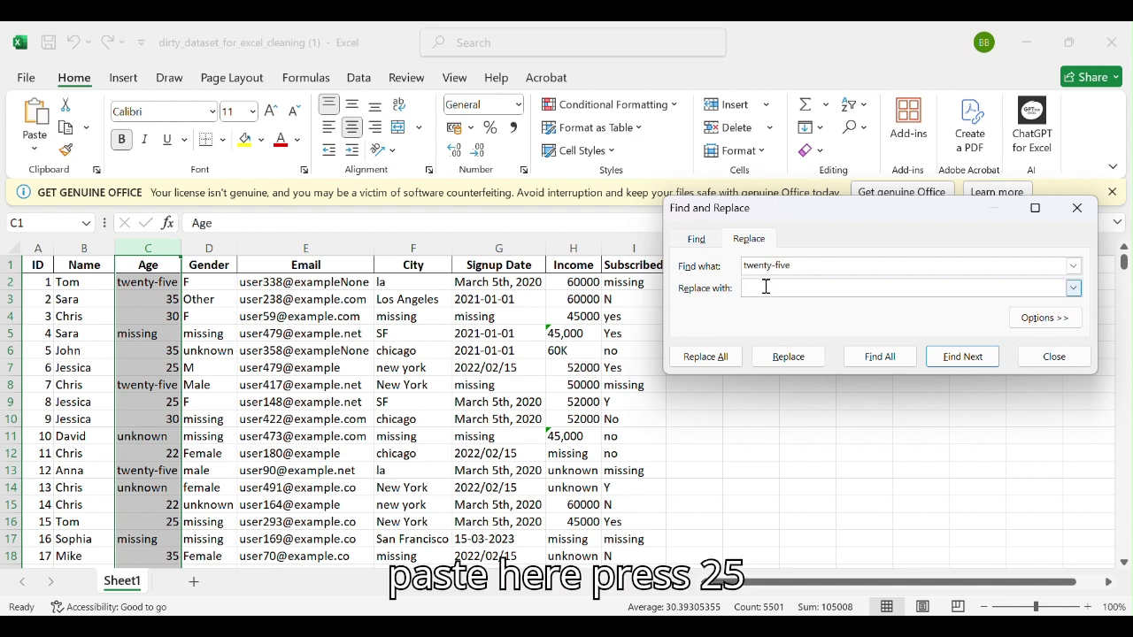
type("25")
key("BackSpace")
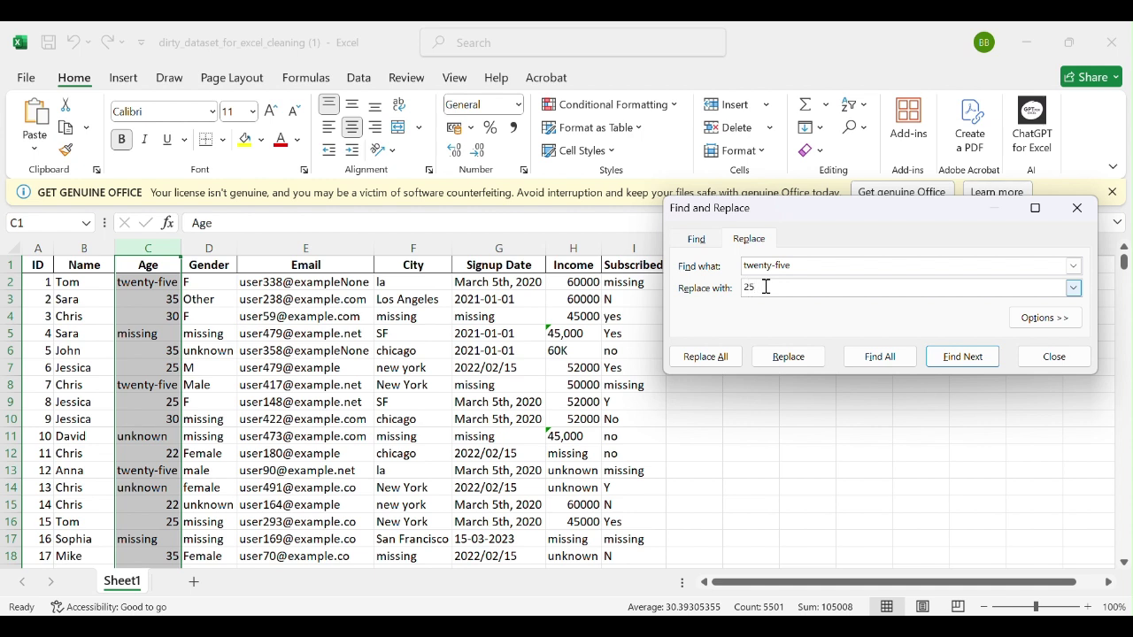
left_click(702, 356)
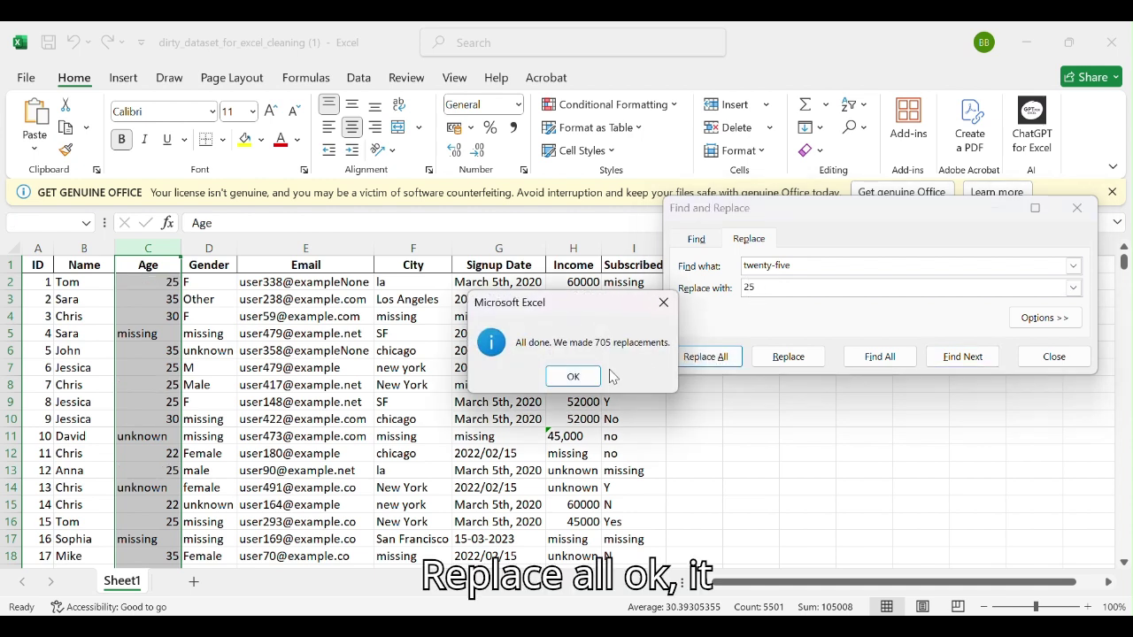
left_click(575, 376)
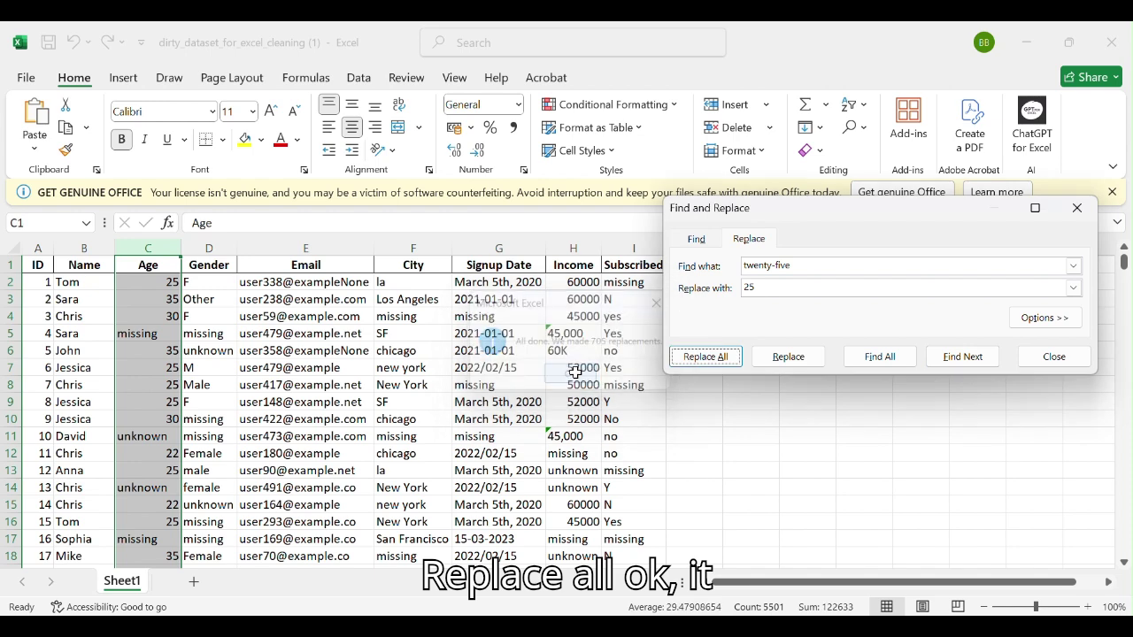
left_click(1054, 356)
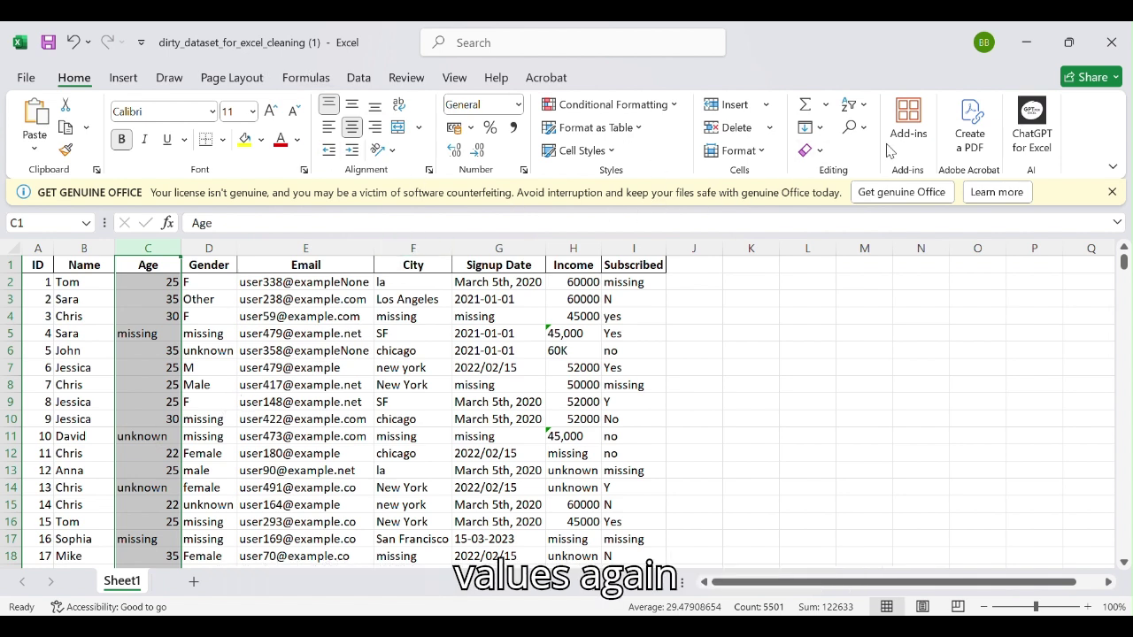
Try to replace all occurrences of "unknown" in the Age column with "missing", and close Find and Replace.
left_click(852, 127)
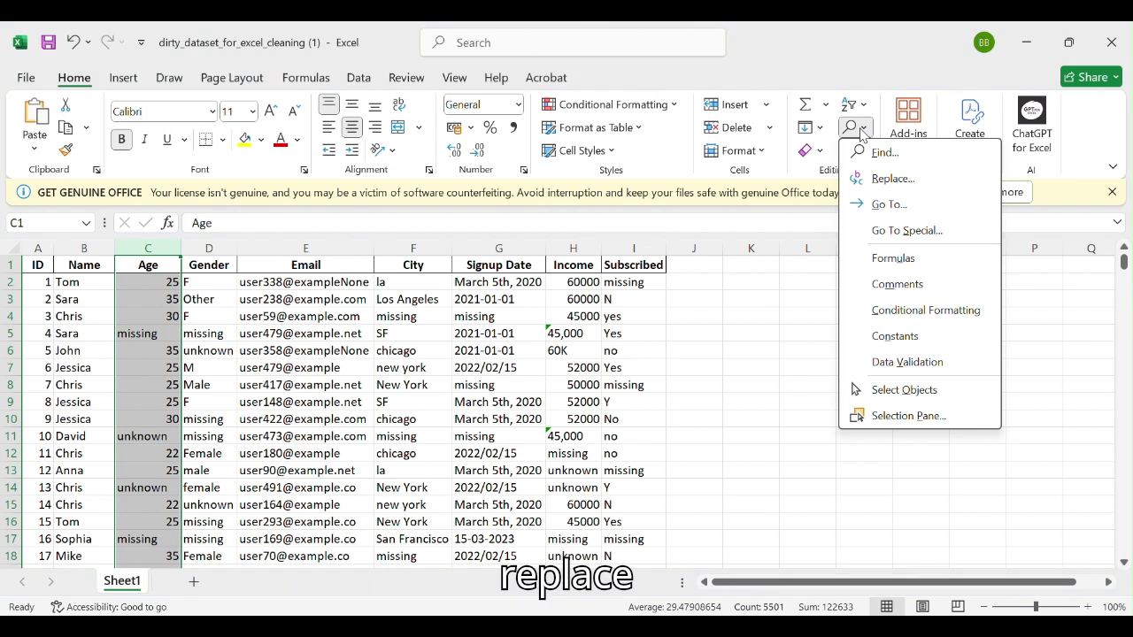
left_click(885, 193)
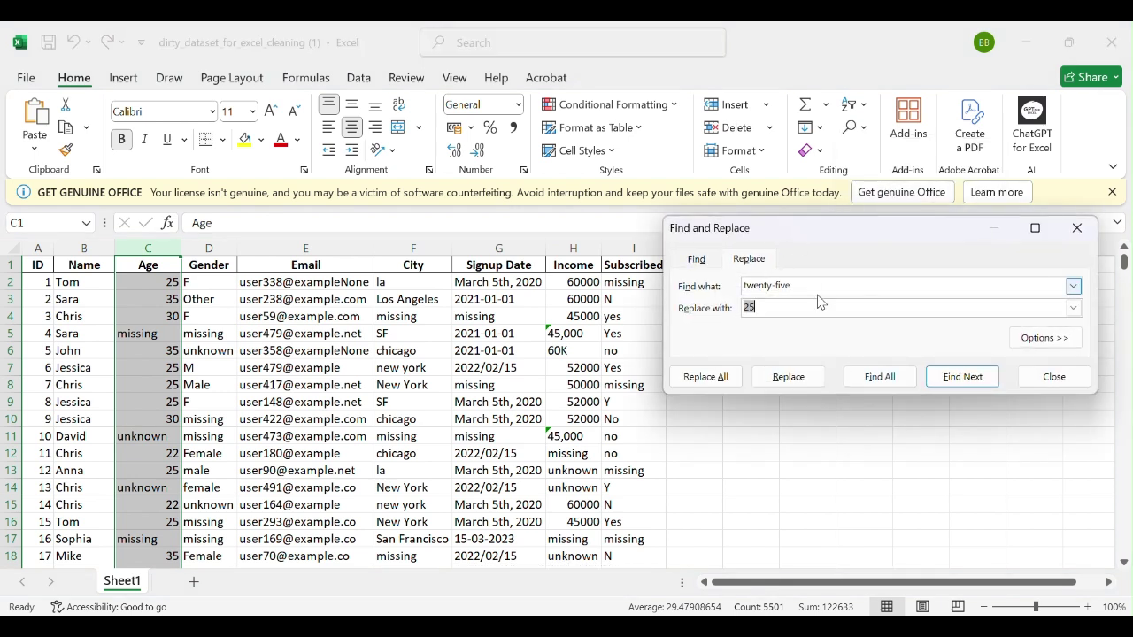
left_click(821, 293)
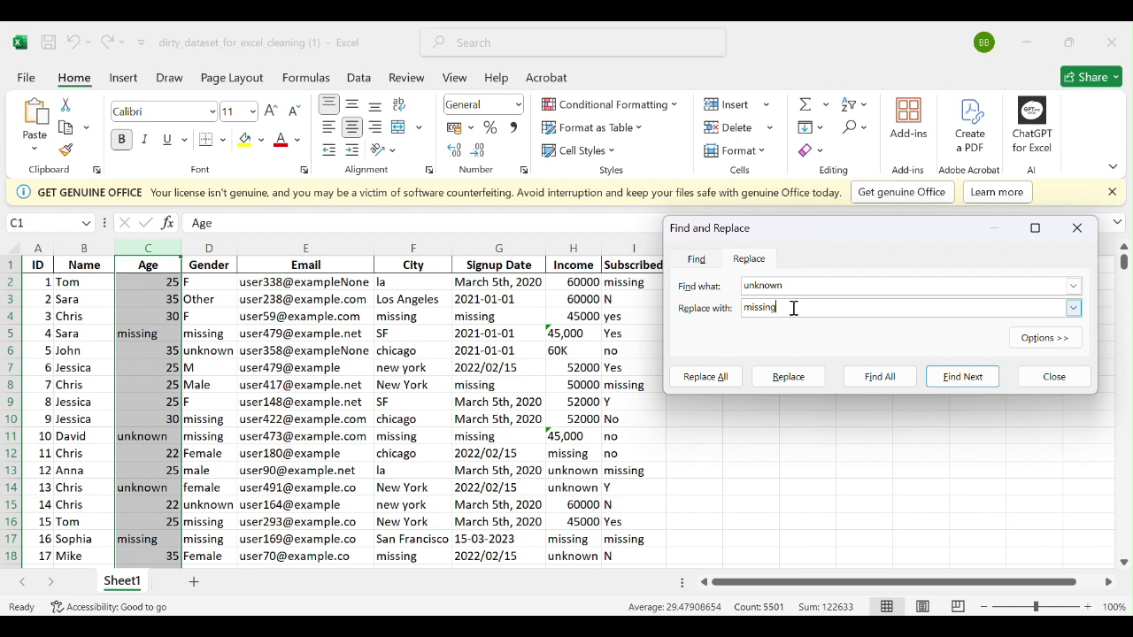
left_click(691, 380)
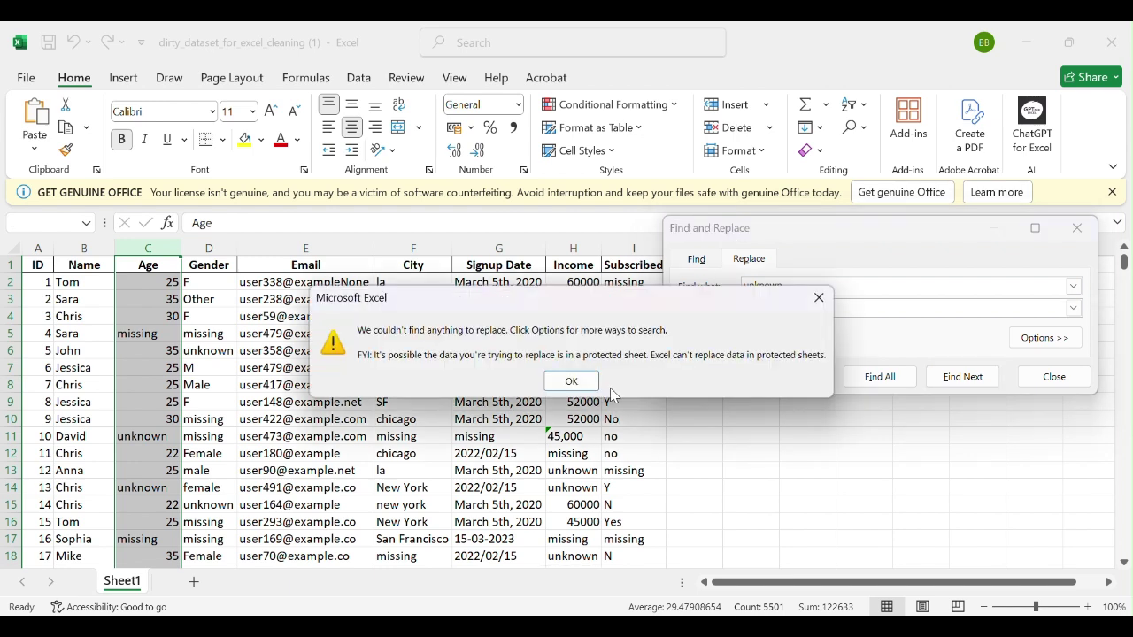
left_click(573, 381)
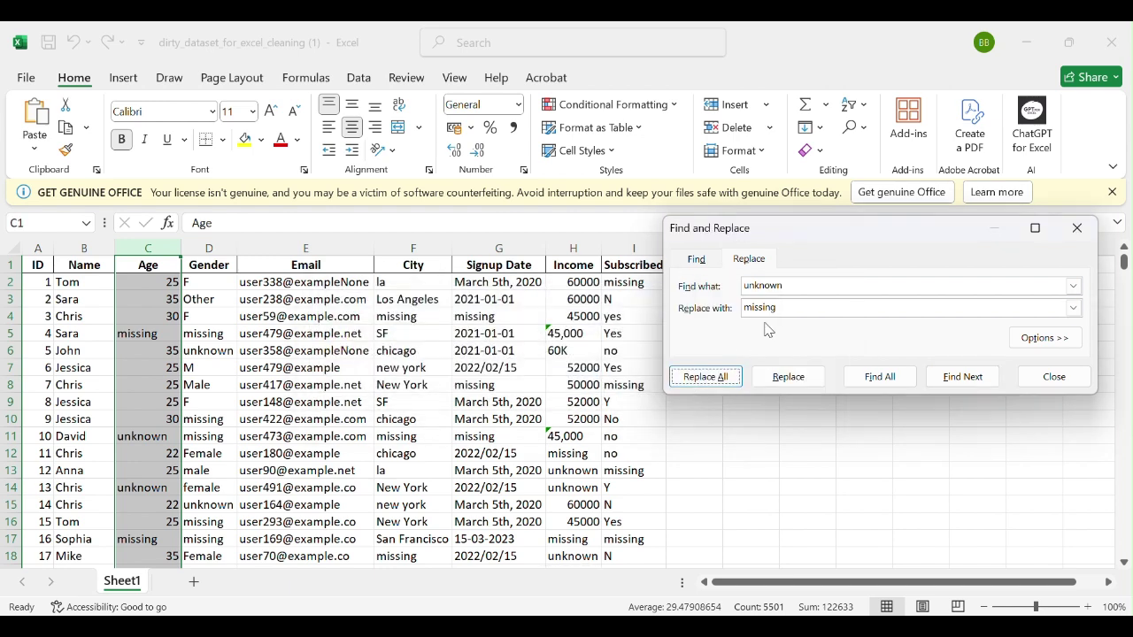
double_click(745, 290)
type("Unknown")
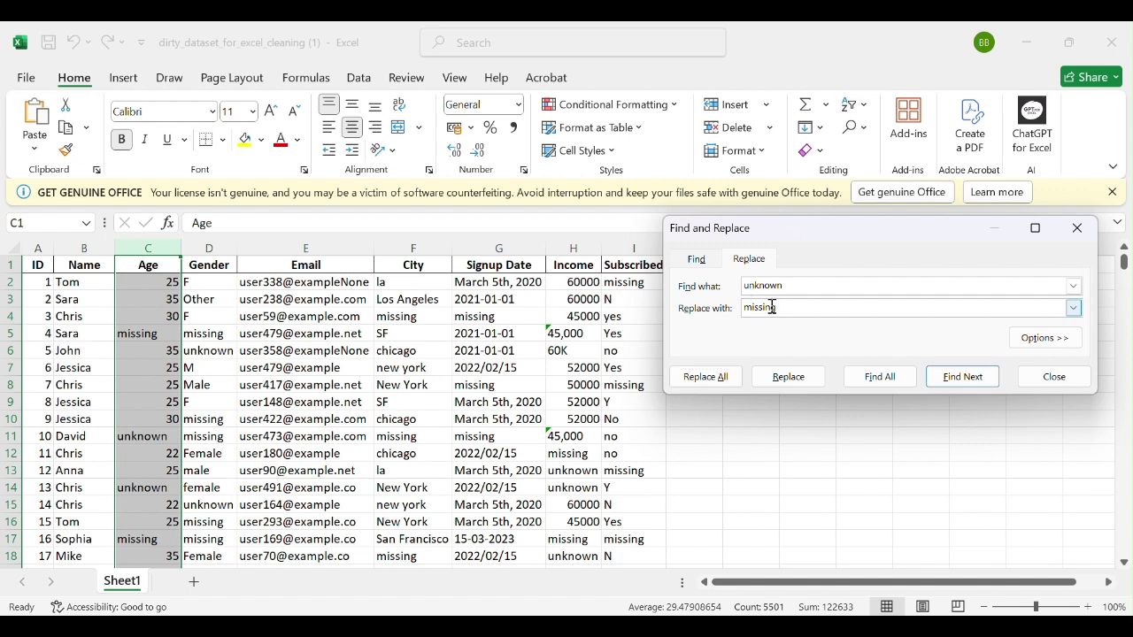
left_click(704, 376)
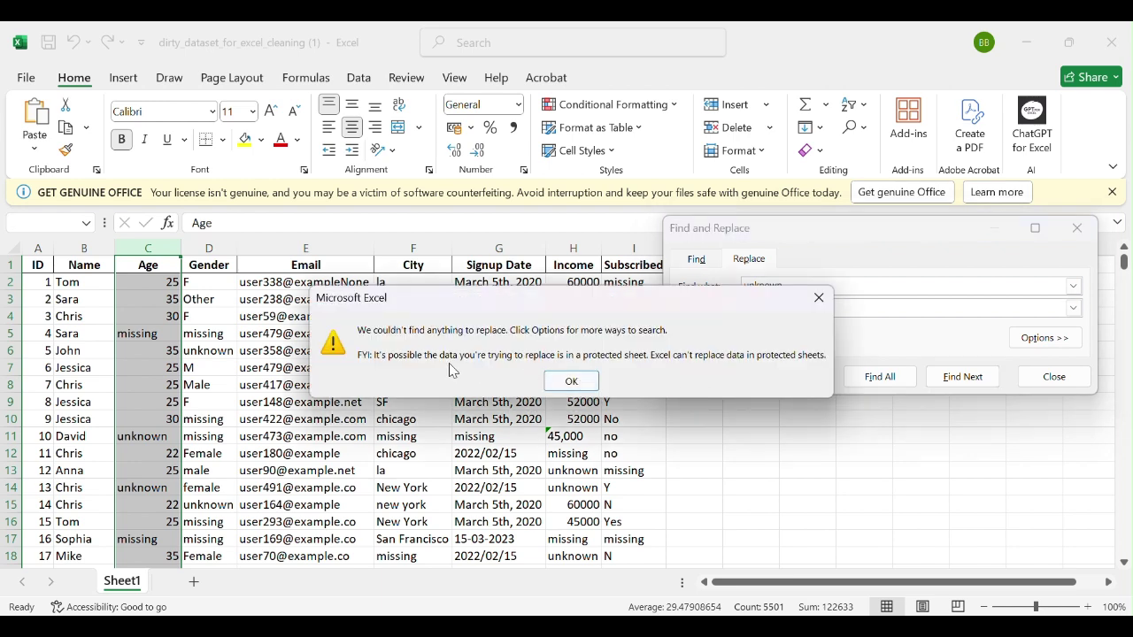
left_click(565, 381)
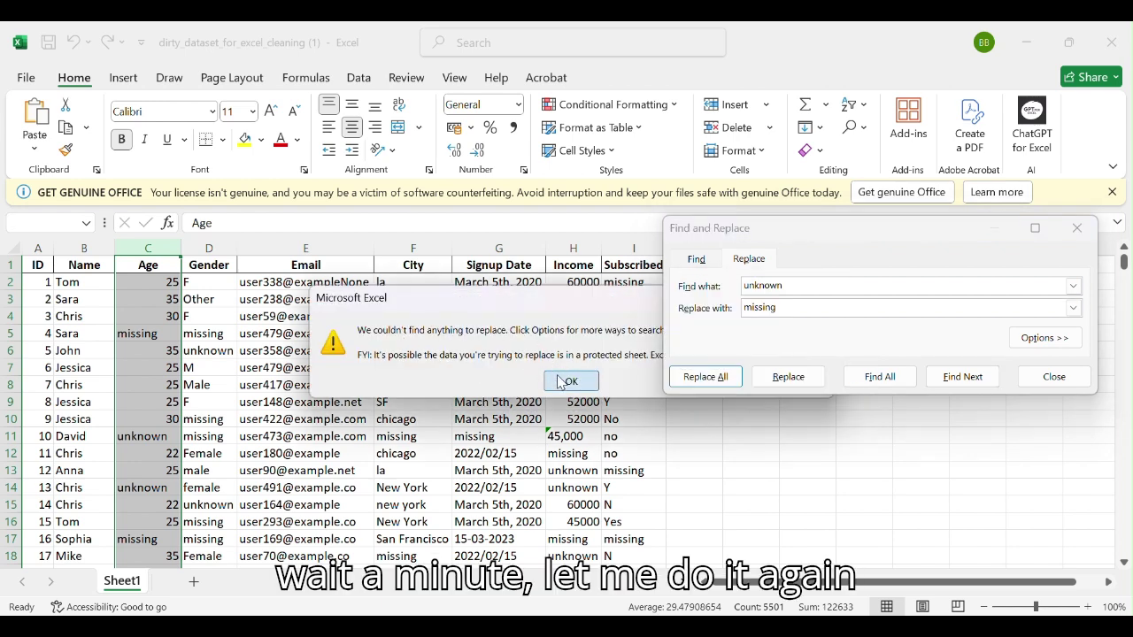
left_click(1079, 229)
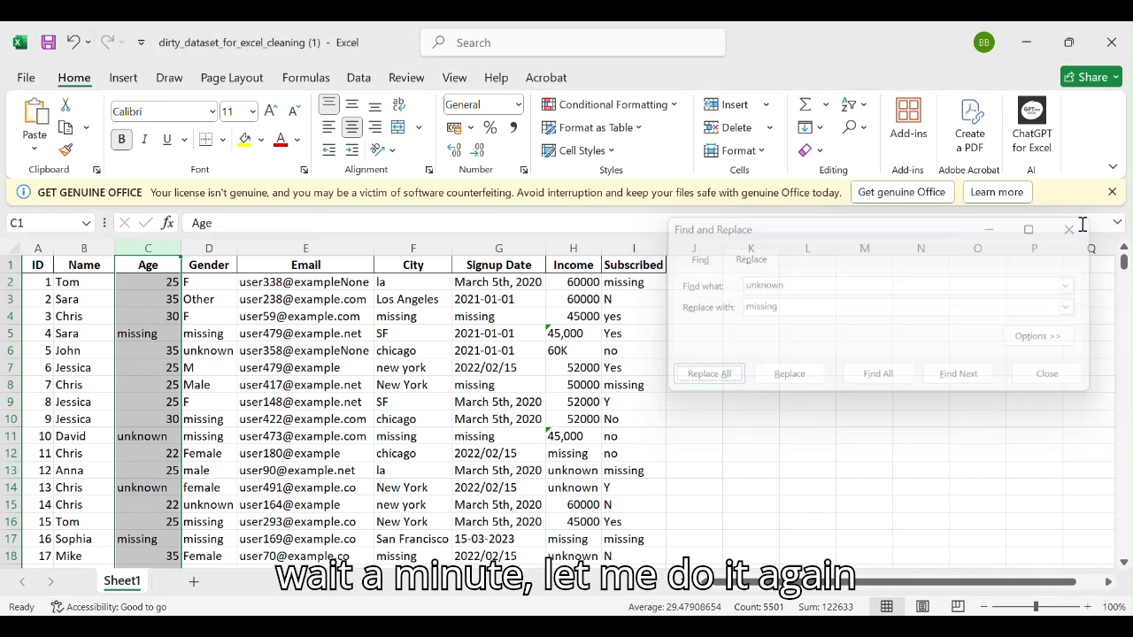
Inspect the exact contents of the "unknown" Age entry in cell C11.
left_click(213, 389)
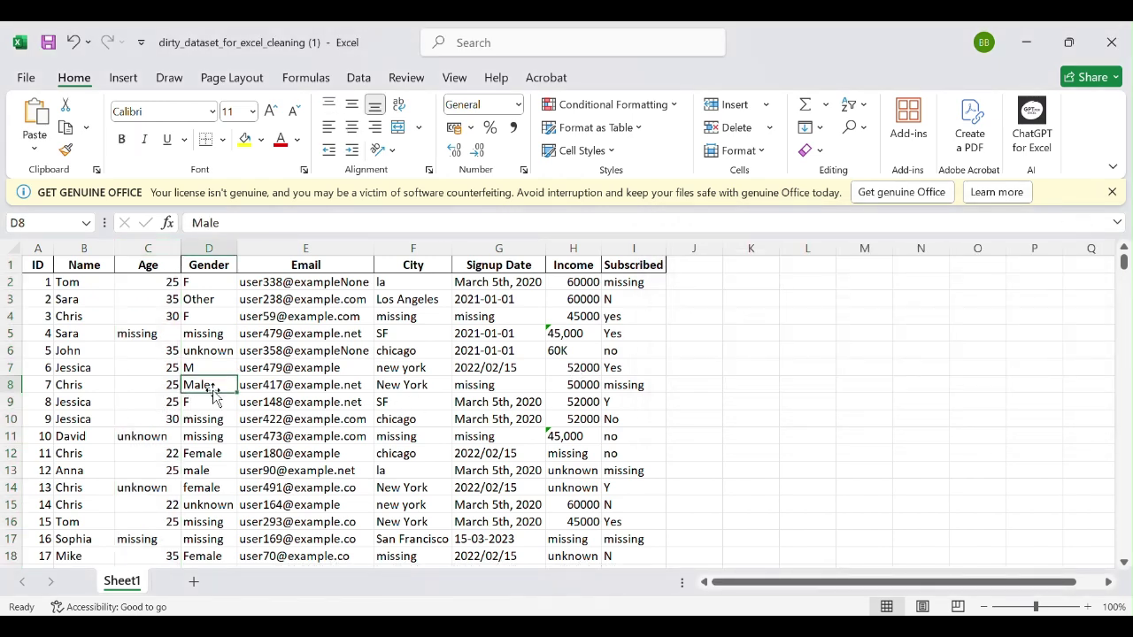
left_click(155, 438)
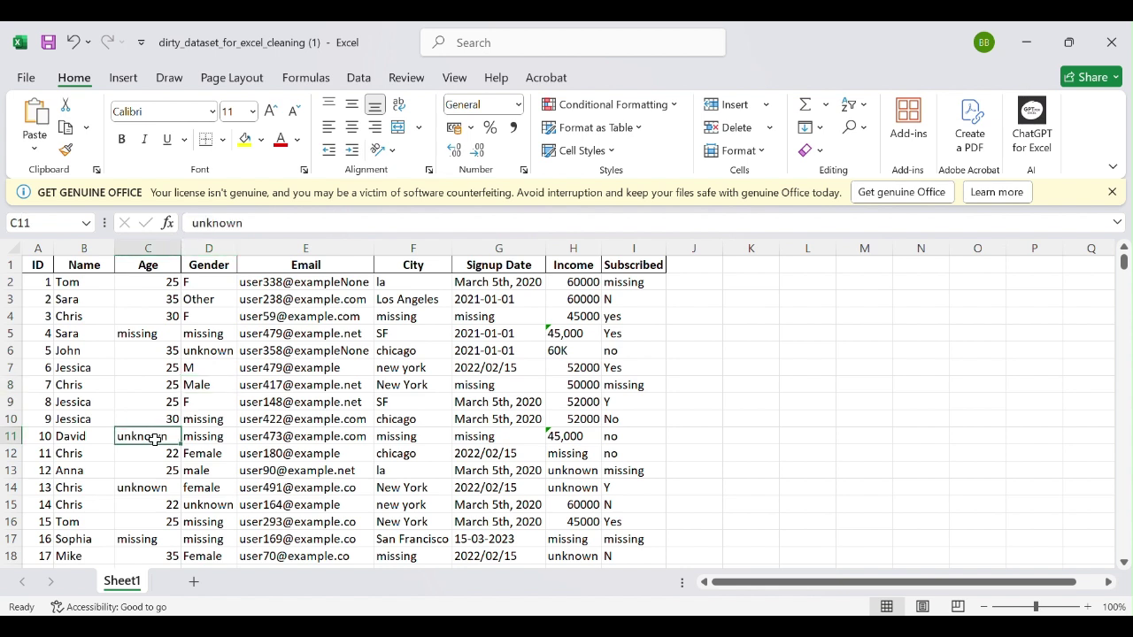
left_click(190, 227)
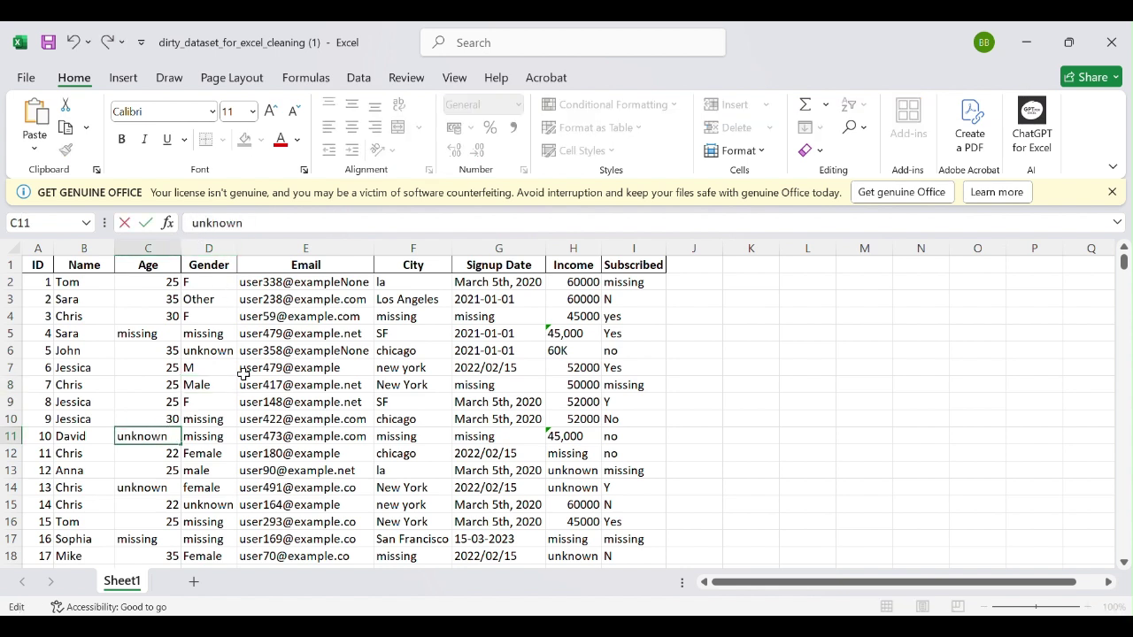
left_click(202, 457)
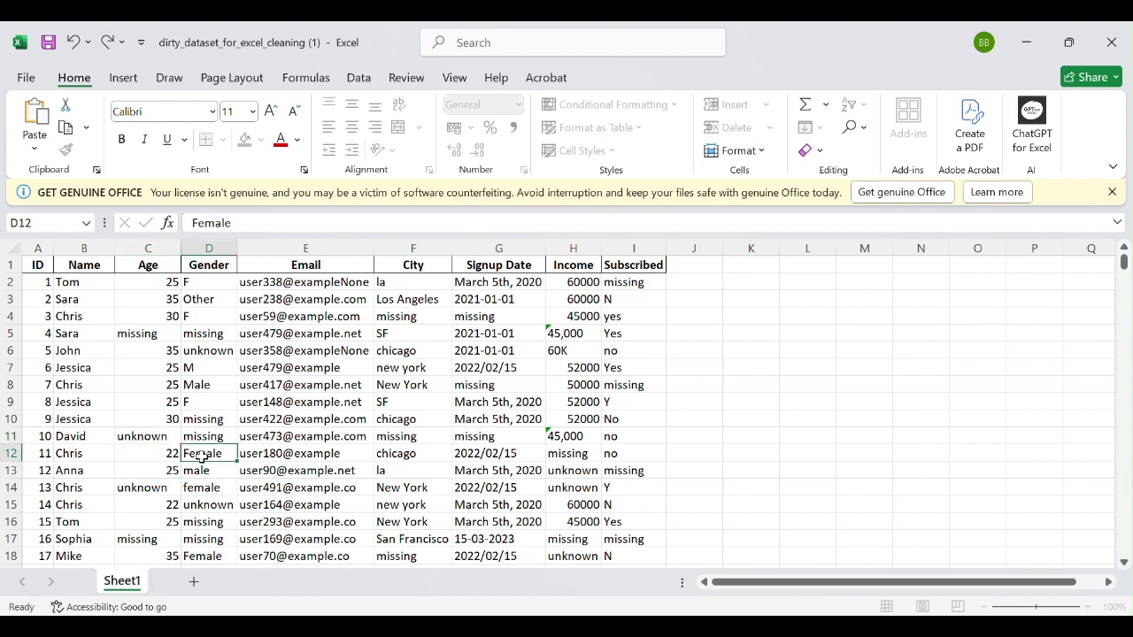
Look through the records down to the last row of the dataset and return to the Gender header.
key("Down")
key("Down")
key("Down")
key("Down")
key("Down")
key("Down")
key("Down")
key("Down")
key("Down")
key("Down")
key("Down")
key("Down")
key("Down")
key("Down")
key("Down")
key("Down")
key("Down")
key("Down")
key("Down")
key("Down")
key("Down")
key("Down")
key("Down")
key("Down")
key("Down")
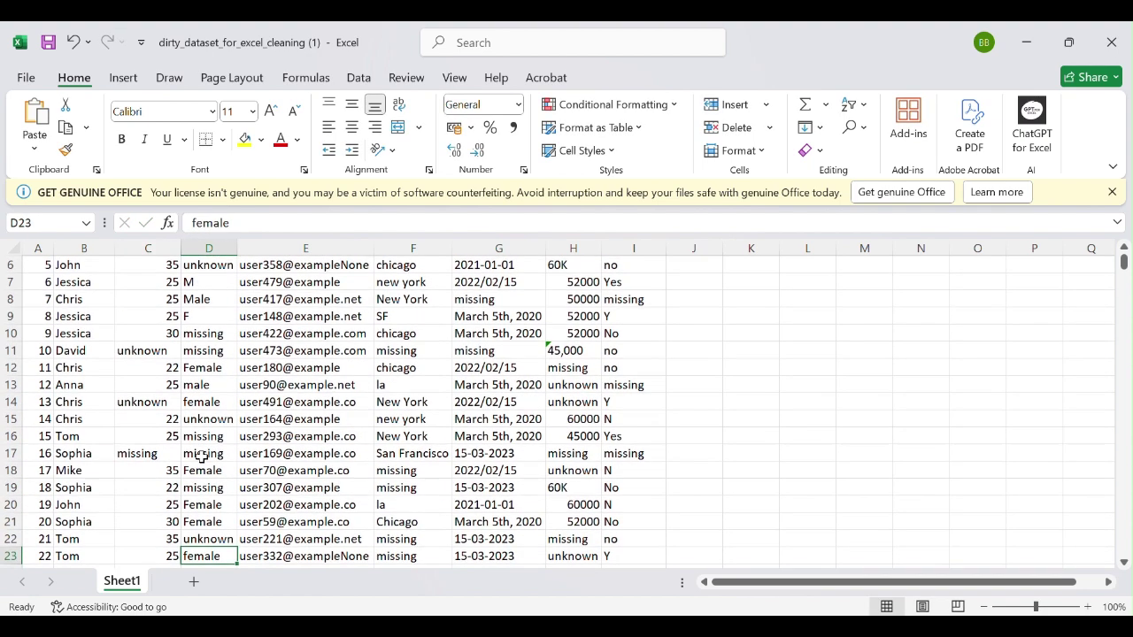
key("Down")
key("Down")
key("Down")
key("Down")
key("Down")
key("Down")
key("Down")
key("Down")
key("Down")
key("Down")
key("Down")
key("Down")
key("Down")
key("Down")
key("Down")
key("Down")
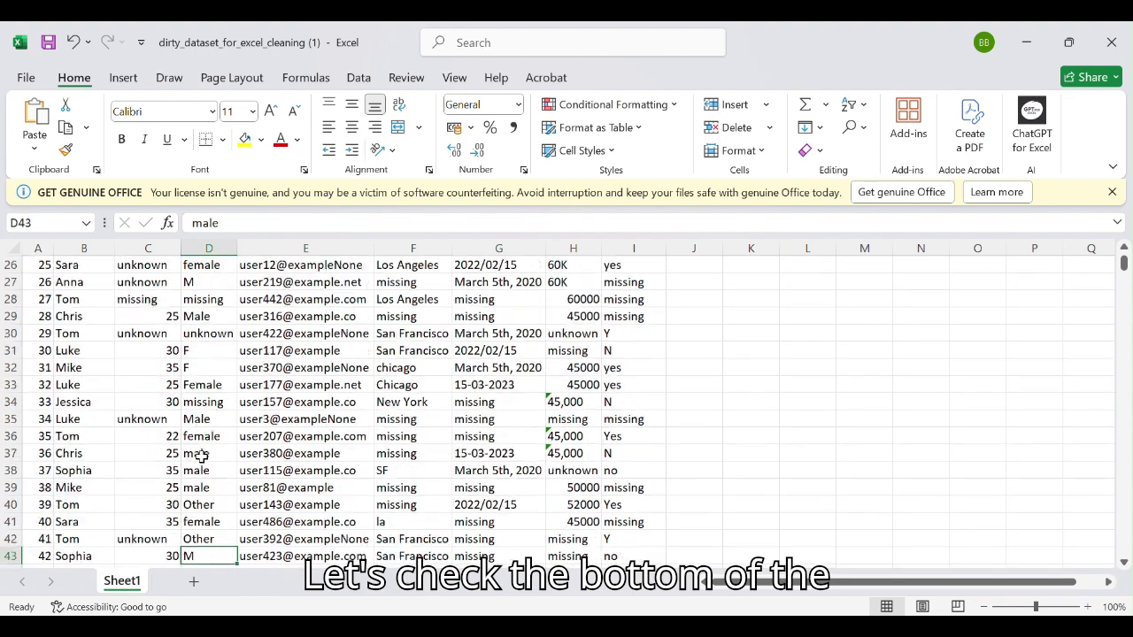
key("Down")
key("Down")
key("Down")
key("Down")
key("Down")
key("Down")
key("Down")
key("Down")
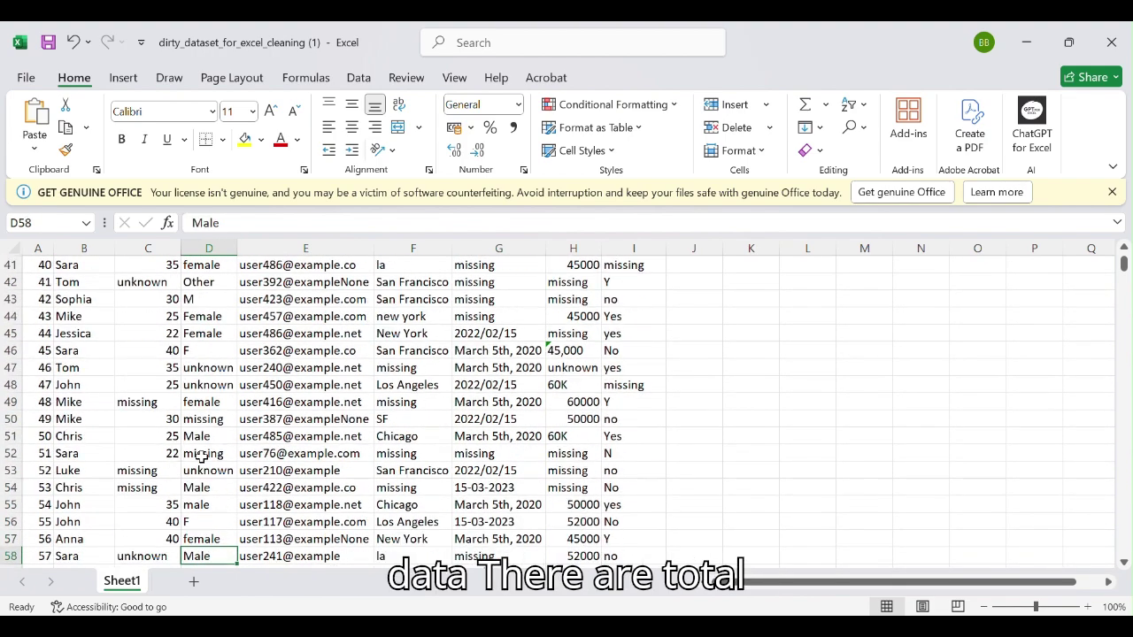
key("ctrl+Down")
key("Down")
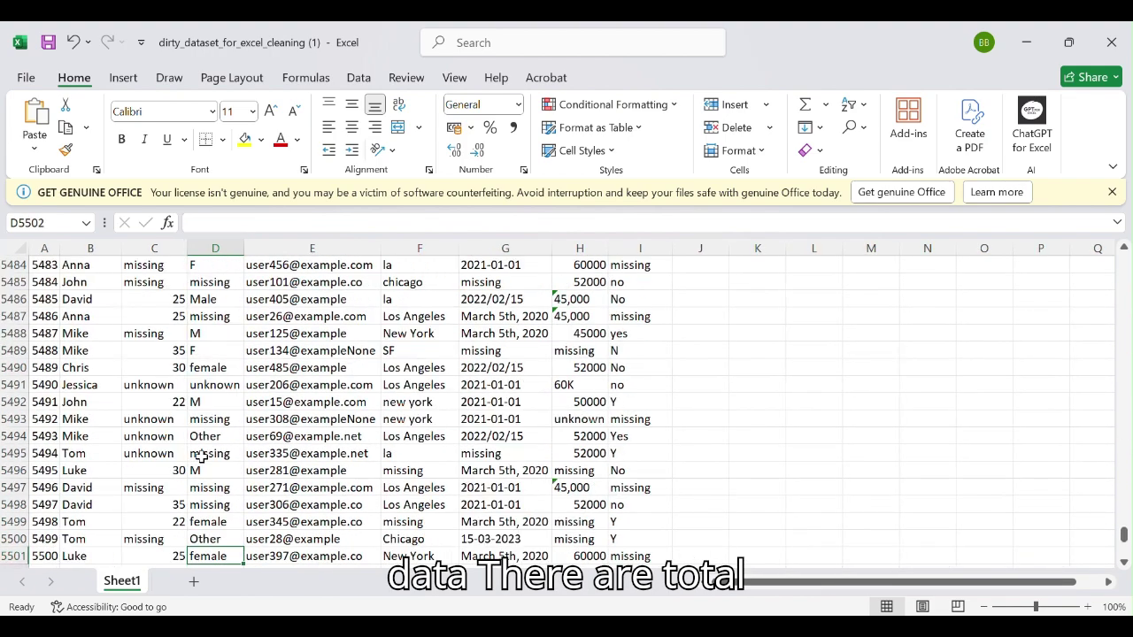
key("Up")
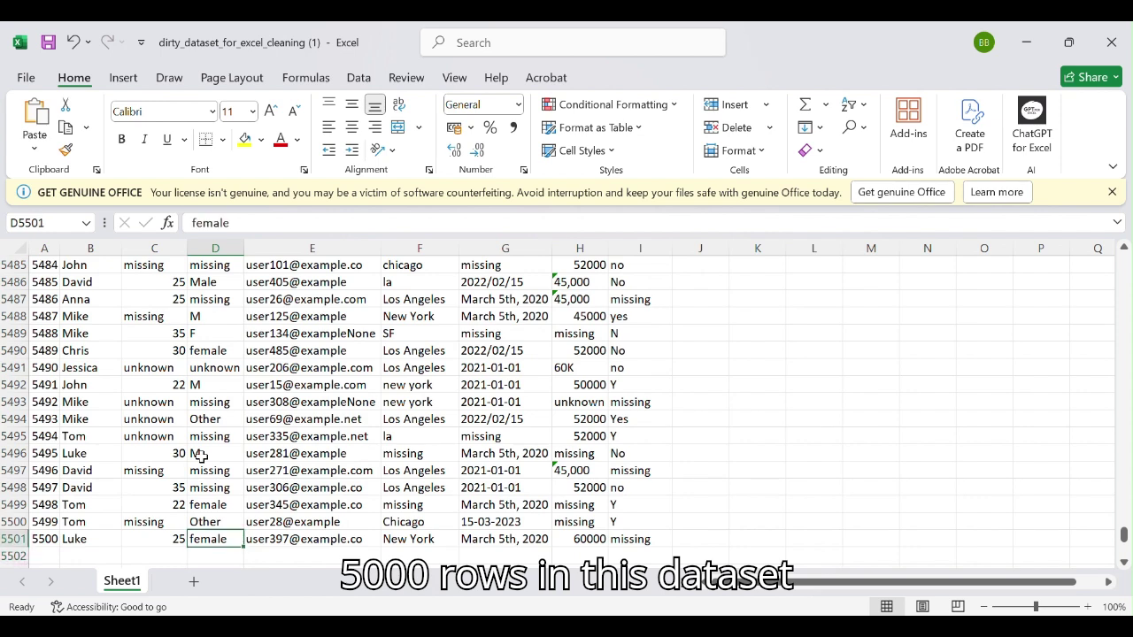
key("ctrl+Up")
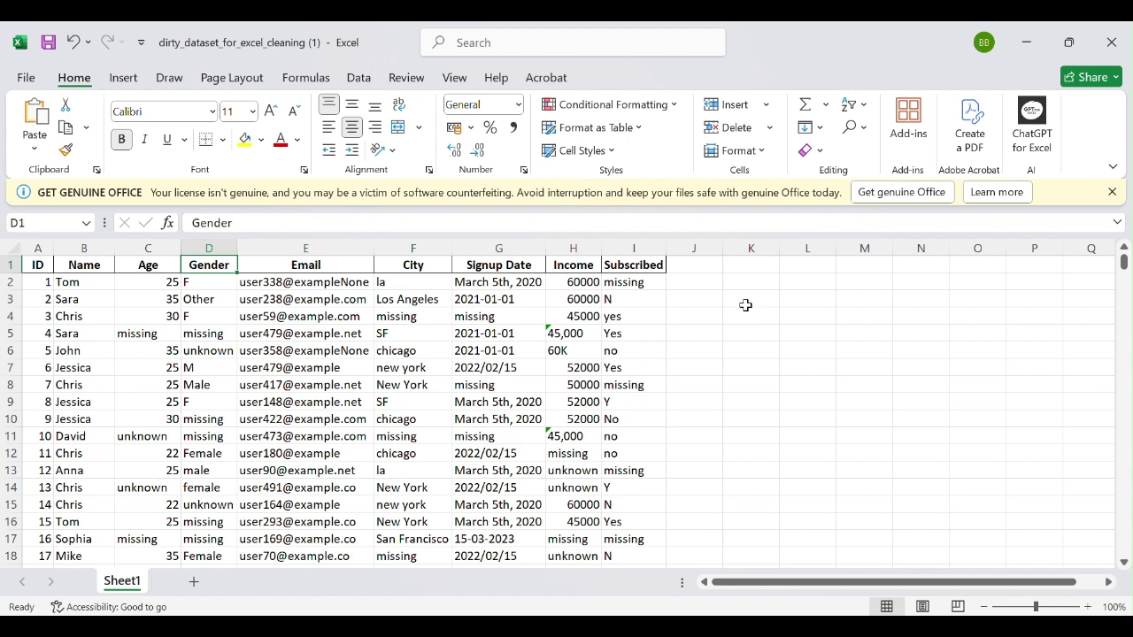
Widen column J and enter the formula =IF(D2="f","Female",D2) in cell J2.
left_click(695, 284)
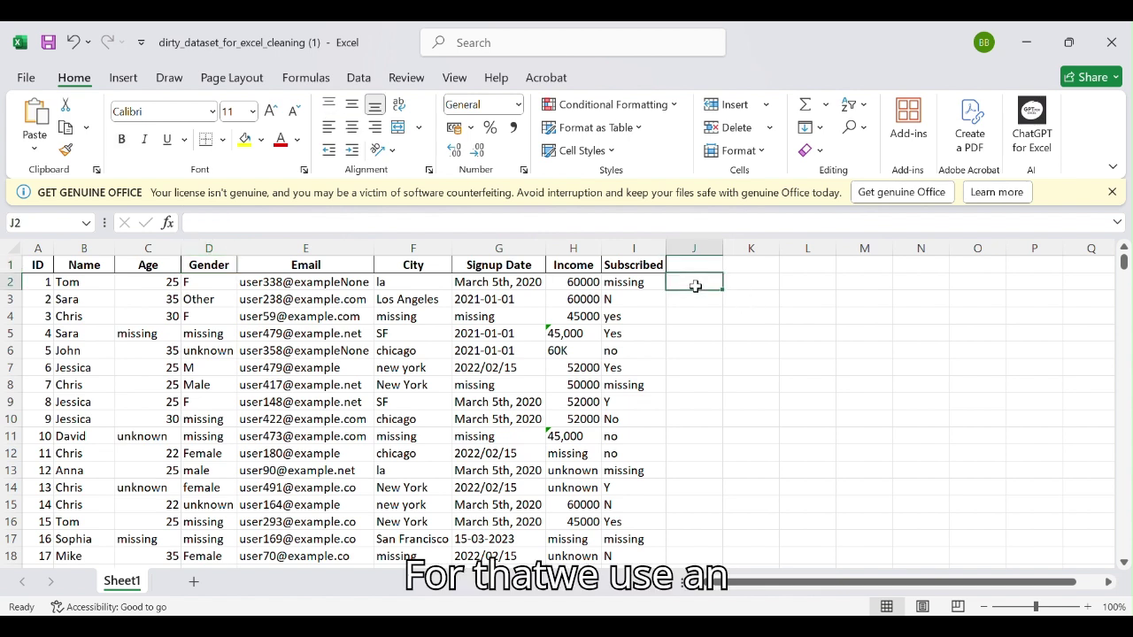
left_click_drag(723, 248, 789, 248)
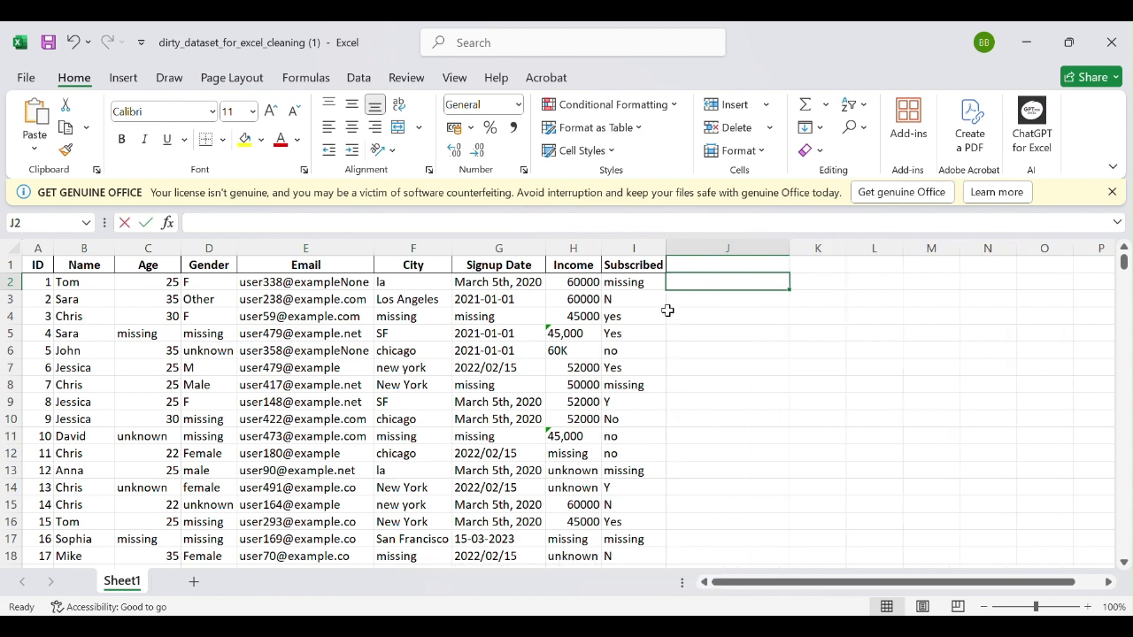
type("=if")
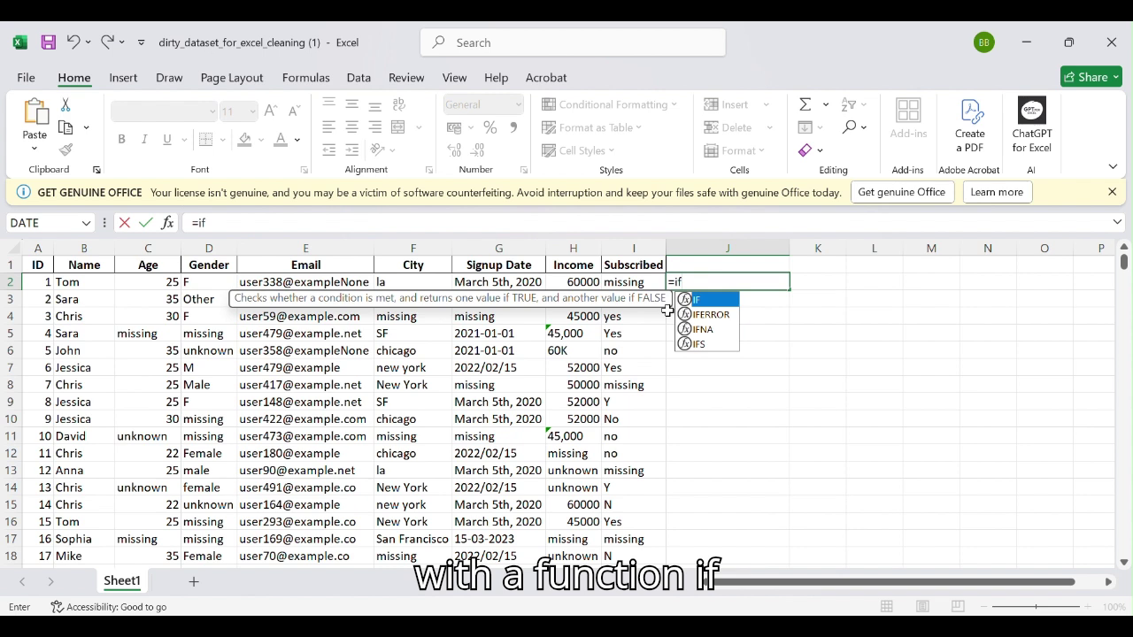
type("(")
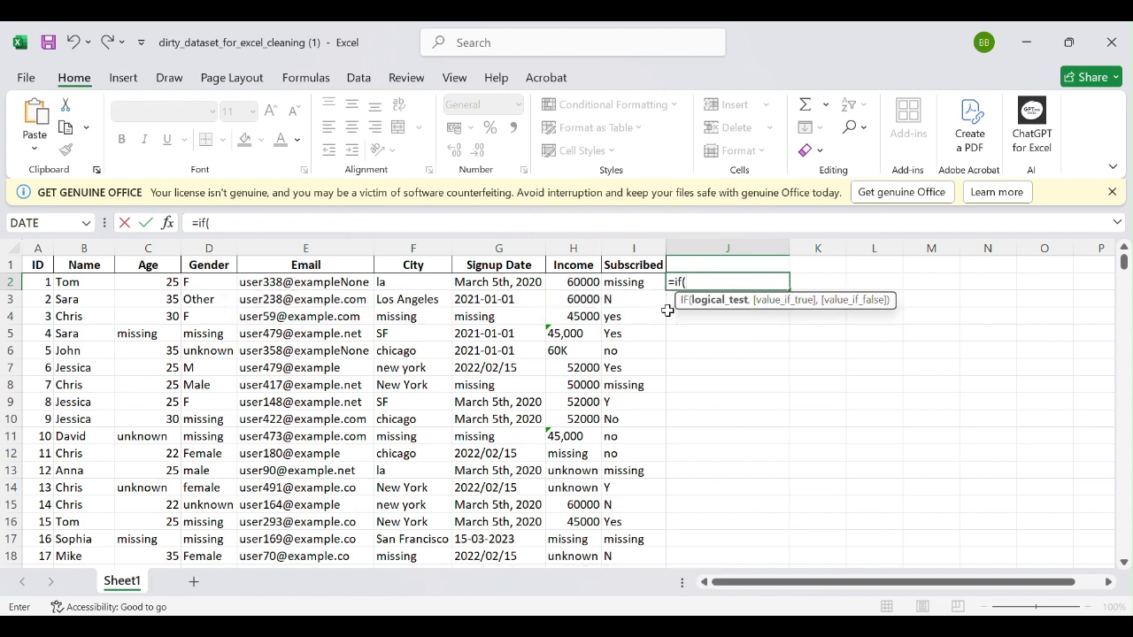
type("d2=")
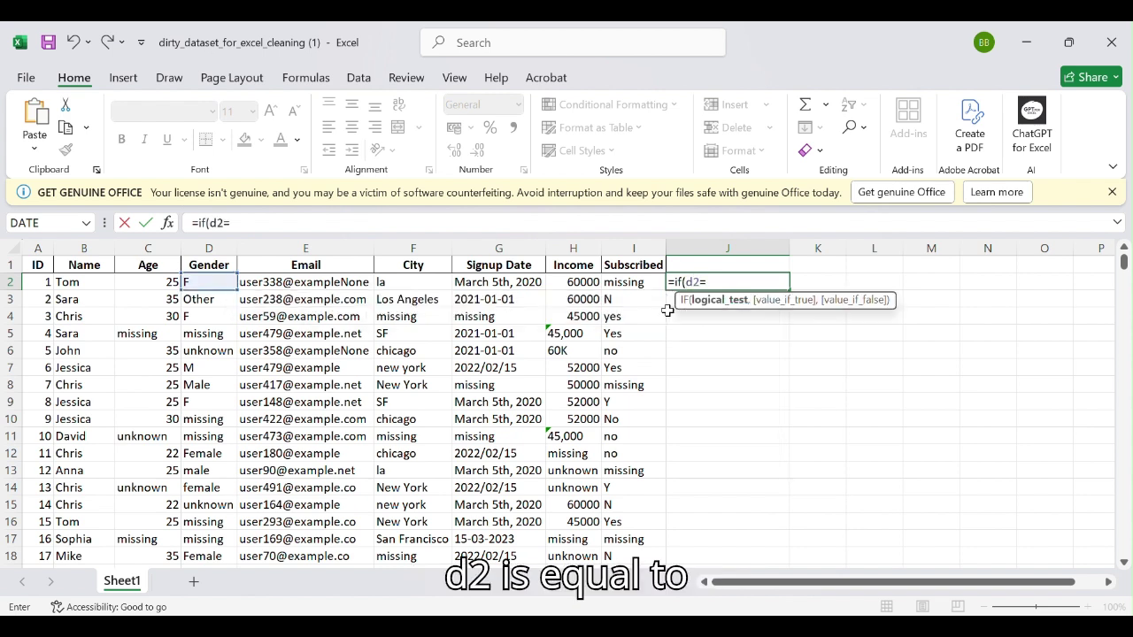
type("f")
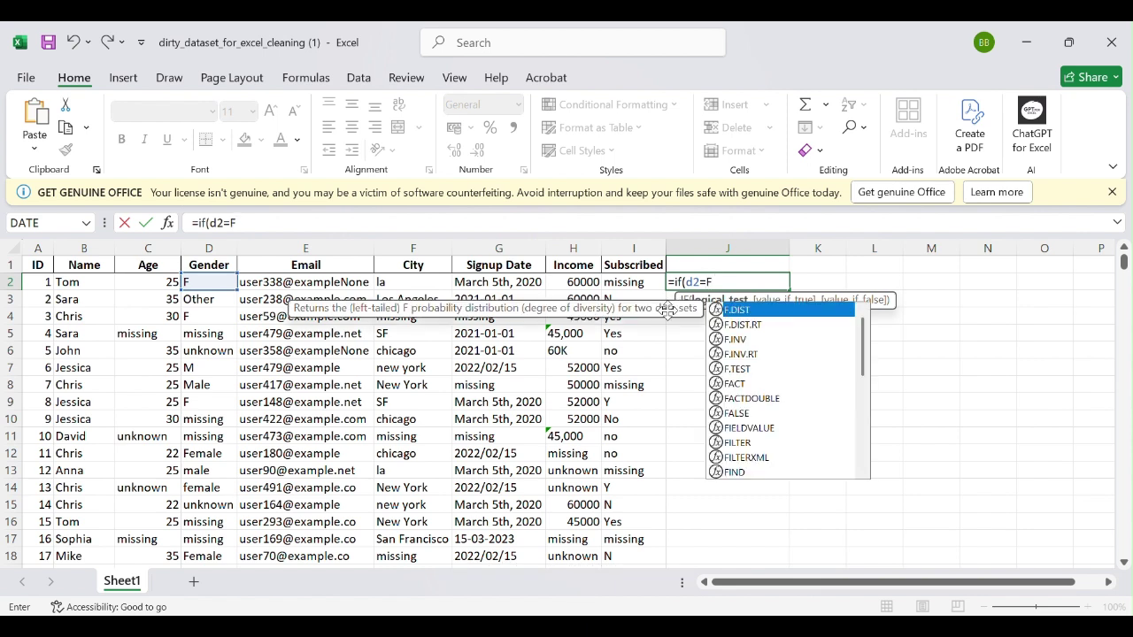
key("BackSpace")
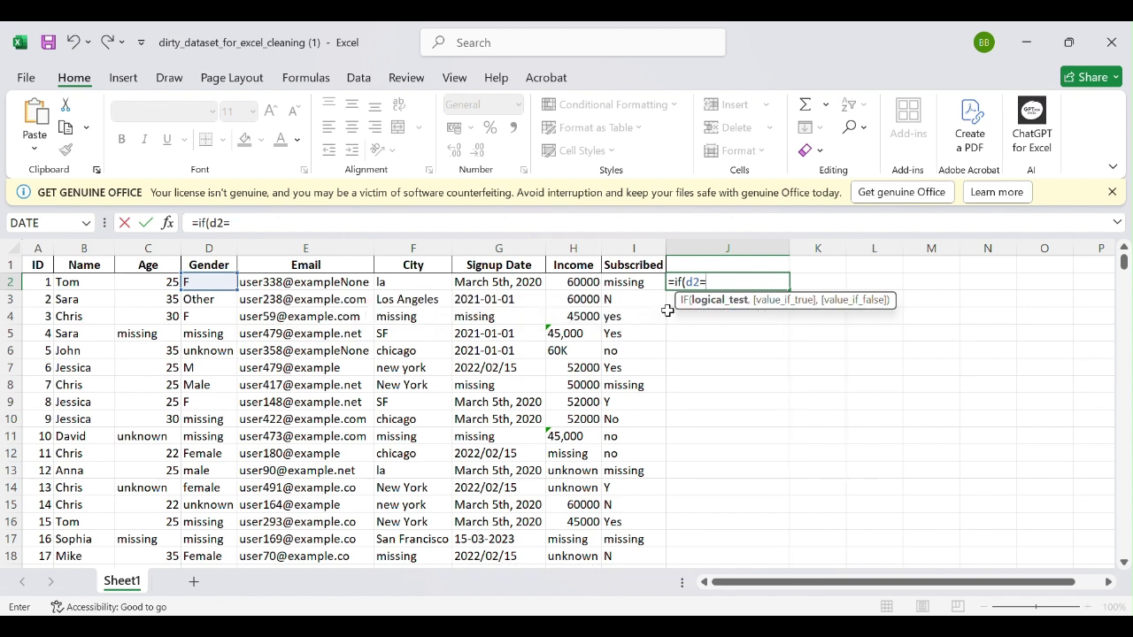
type("\"f\",")
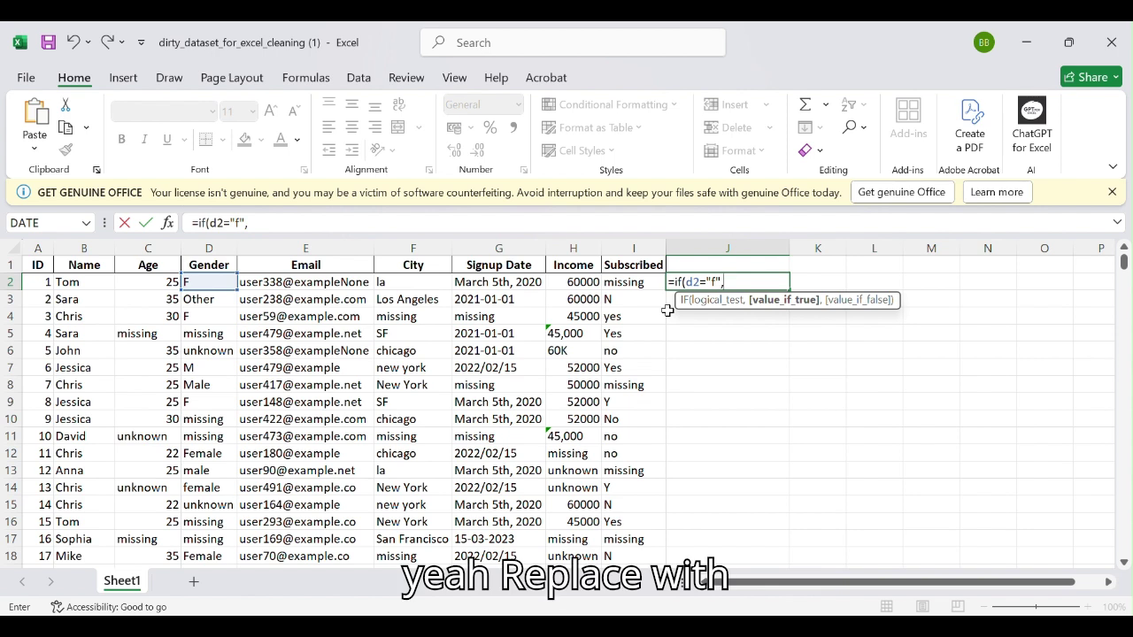
type("\"Femal")
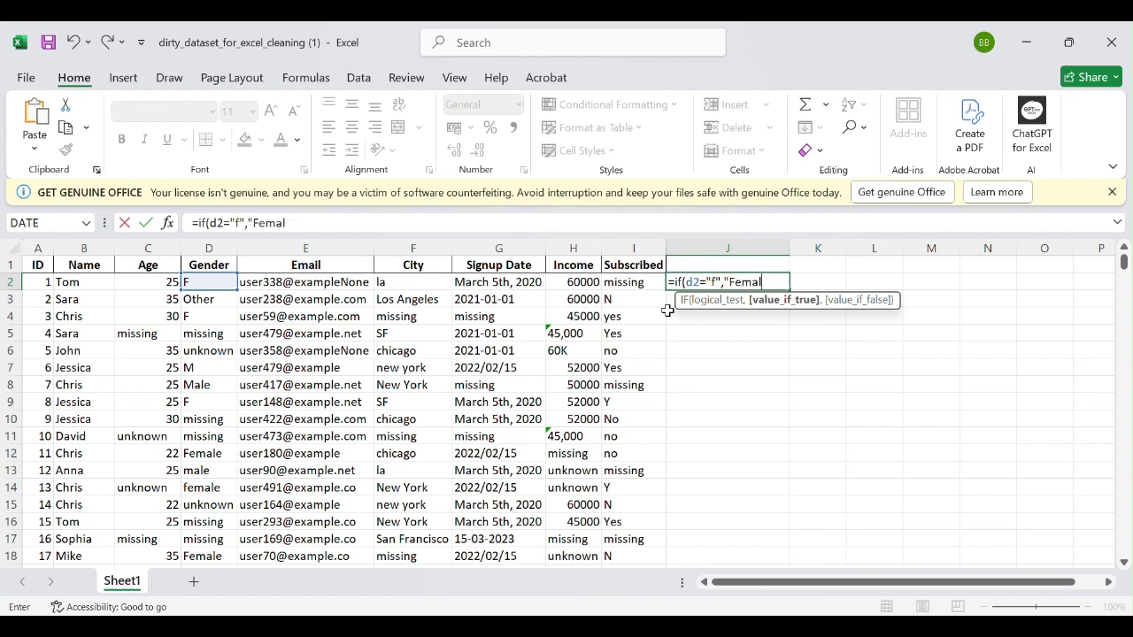
type("e\",d2")
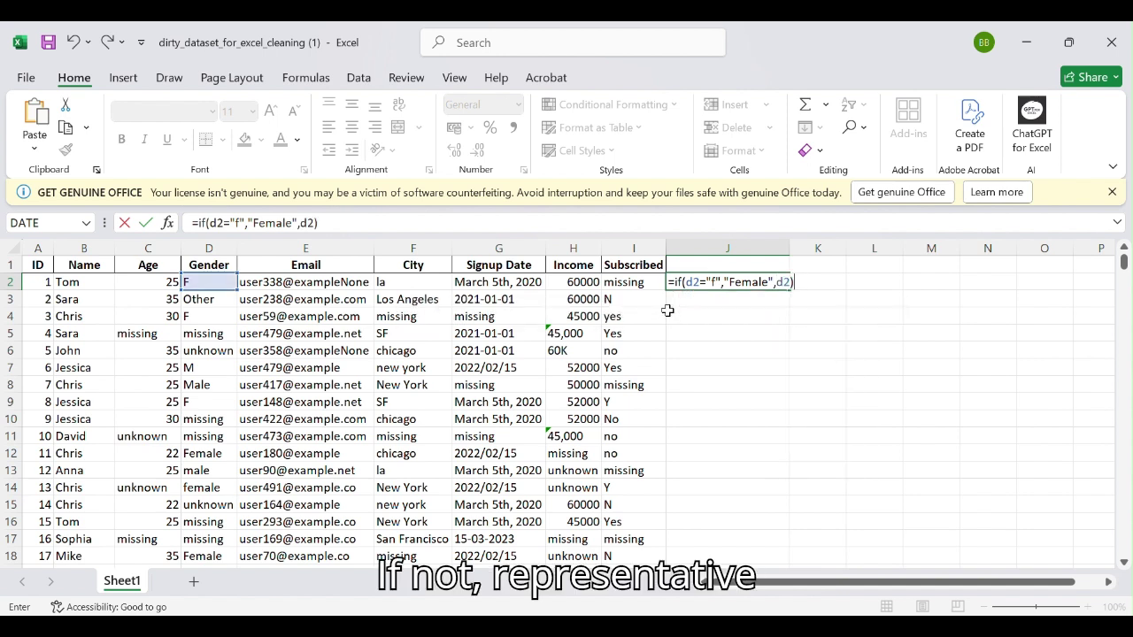
key("Return")
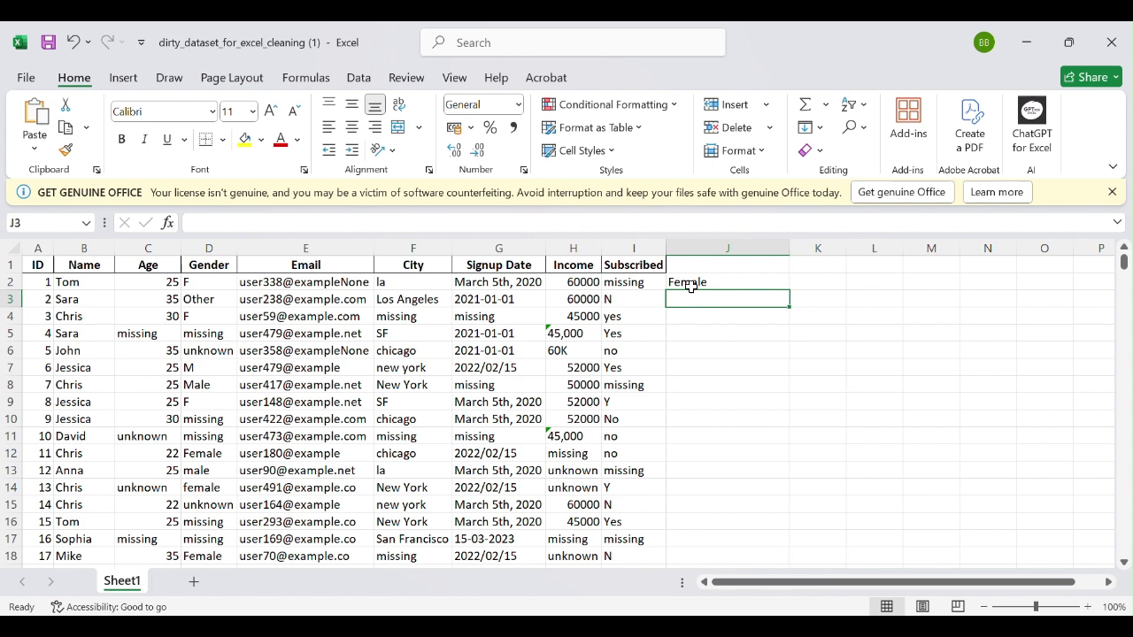
Fill the J2 formula down column J for all the records.
left_click(695, 280)
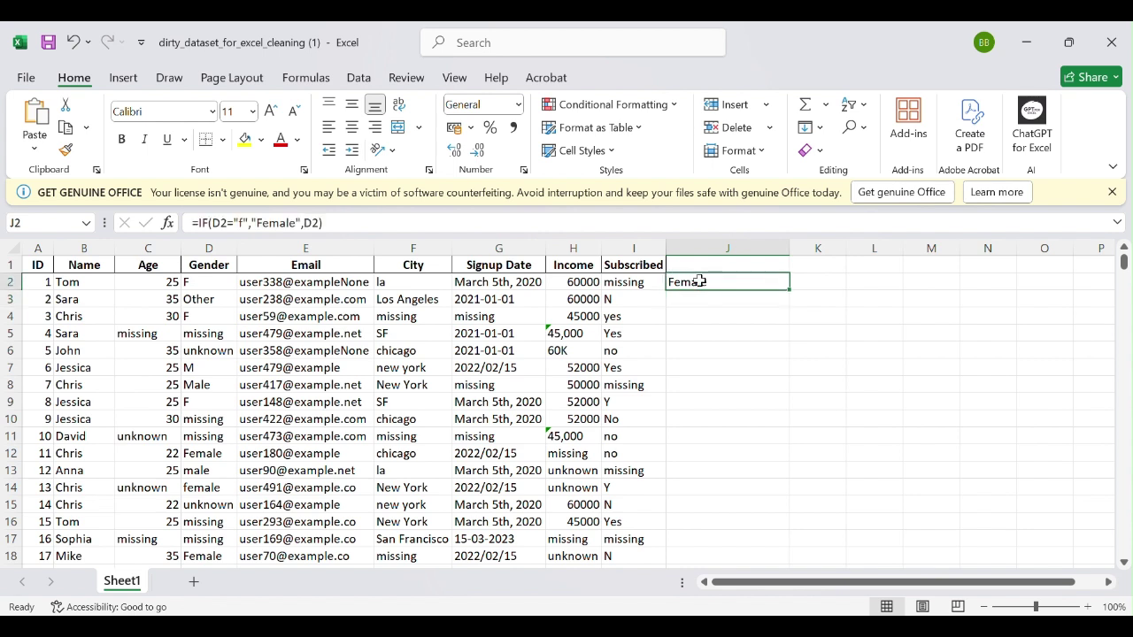
left_click_drag(788, 291, 789, 292)
double_click(788, 291)
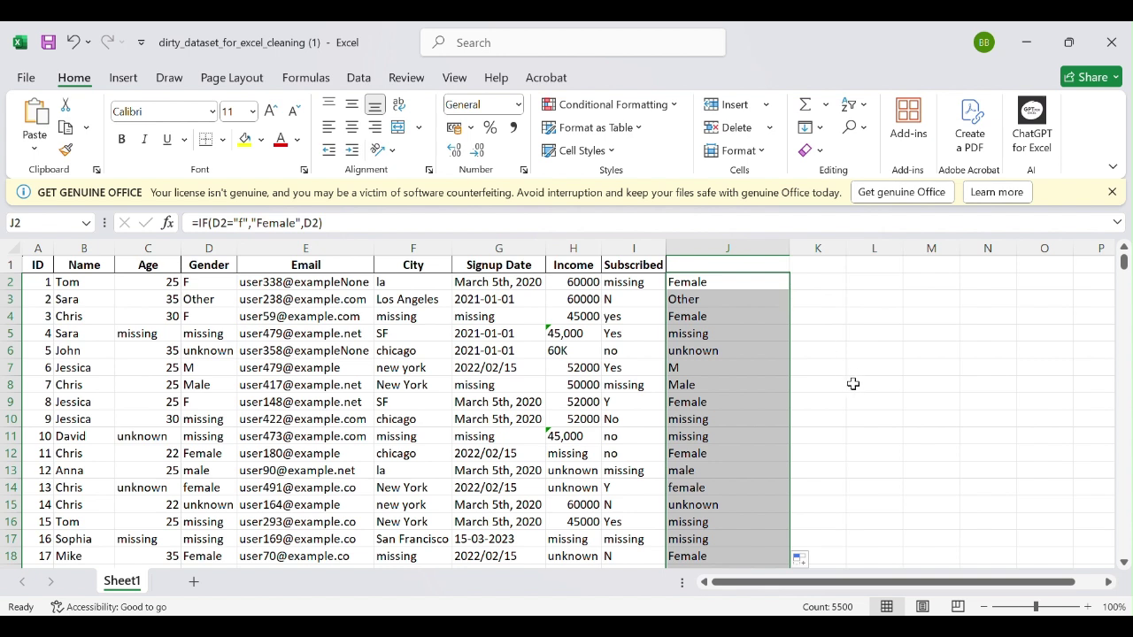
left_click(838, 354)
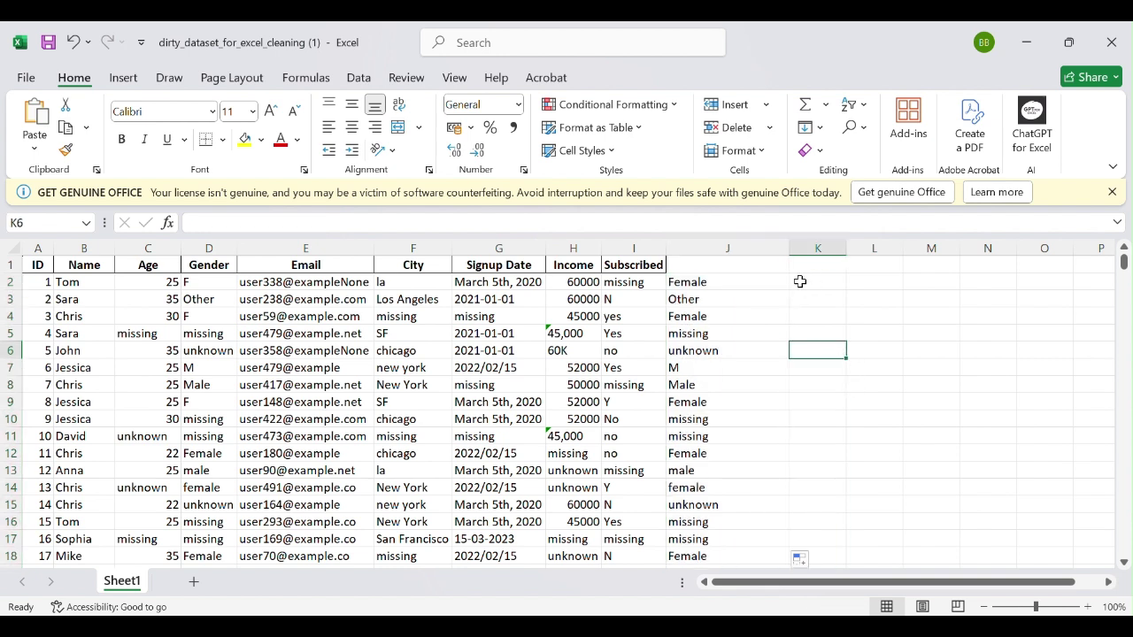
Copy column J and paste it as values only over the Gender column D.
left_click(739, 249)
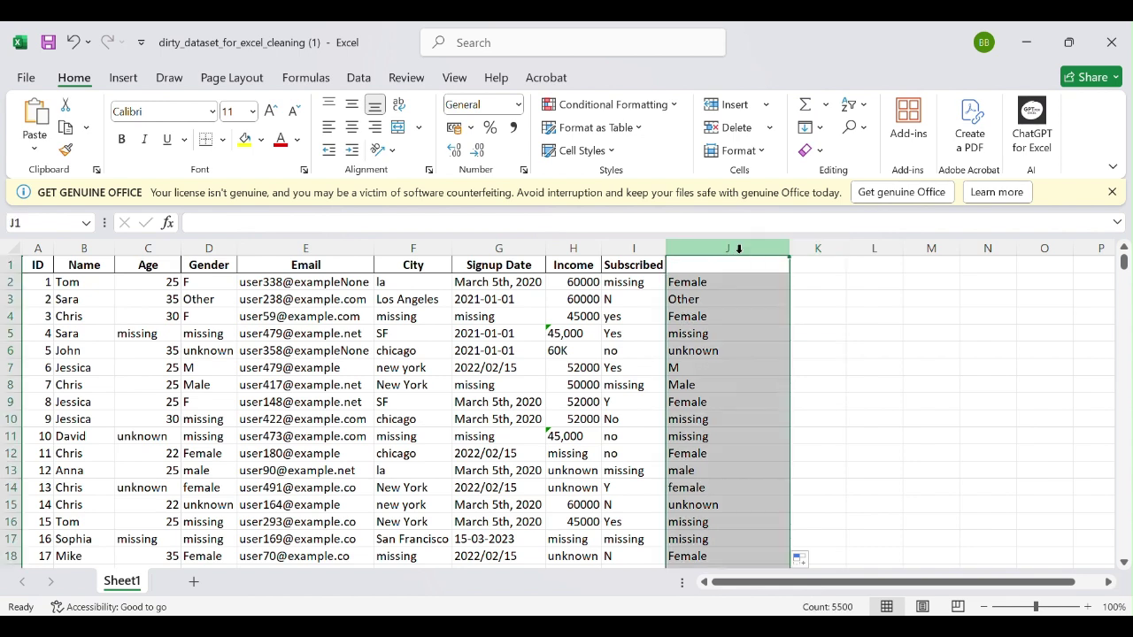
right_click(740, 252)
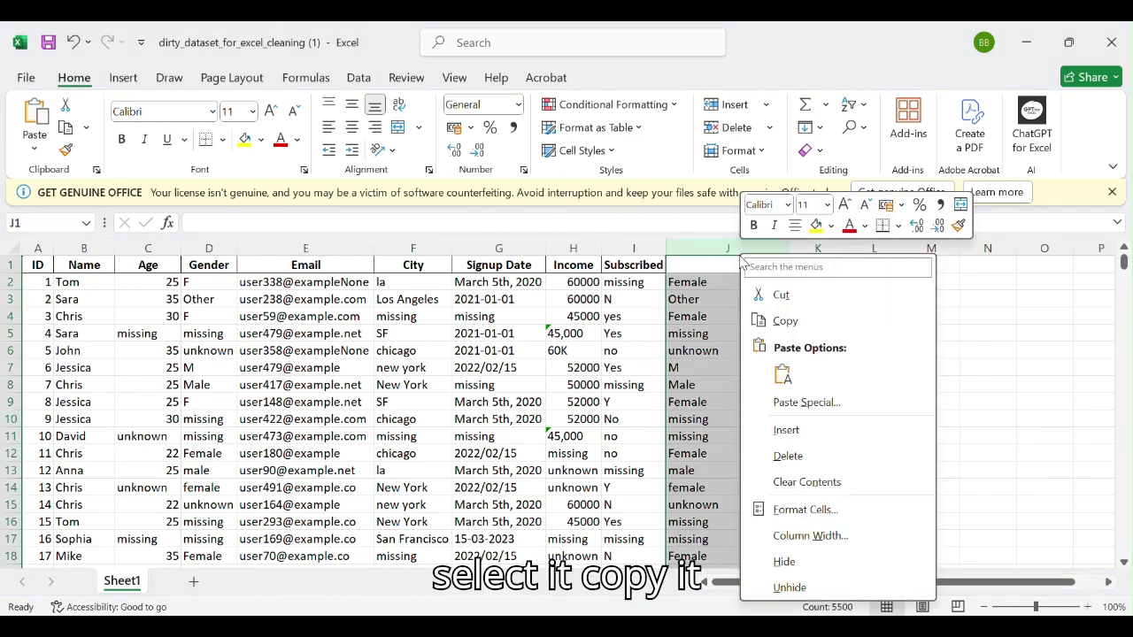
left_click(784, 323)
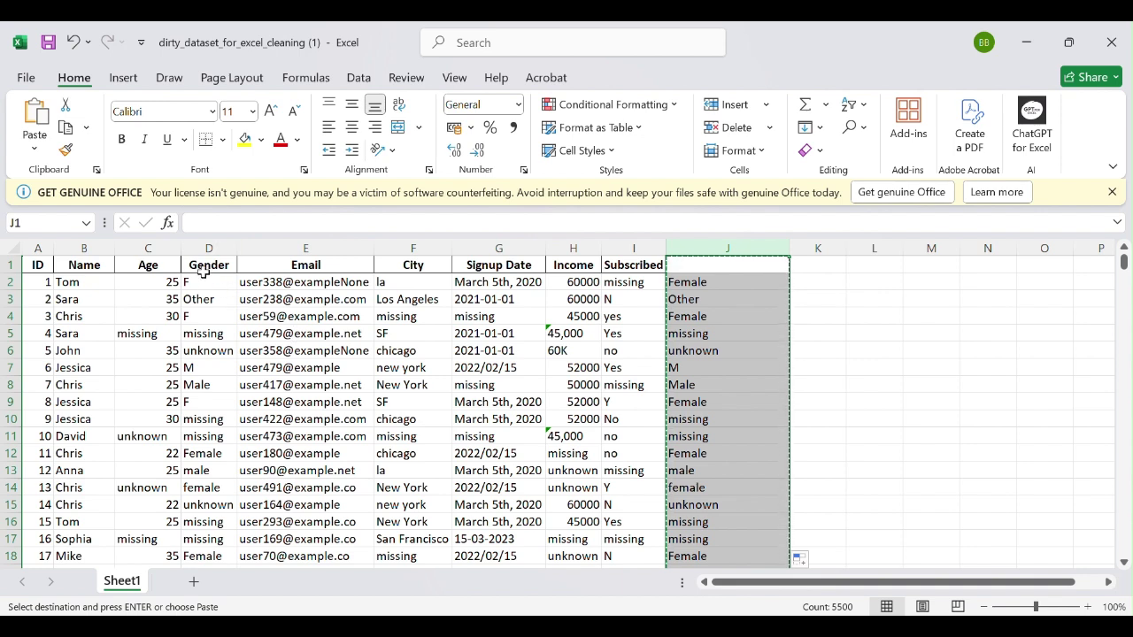
left_click(209, 247)
right_click(211, 252)
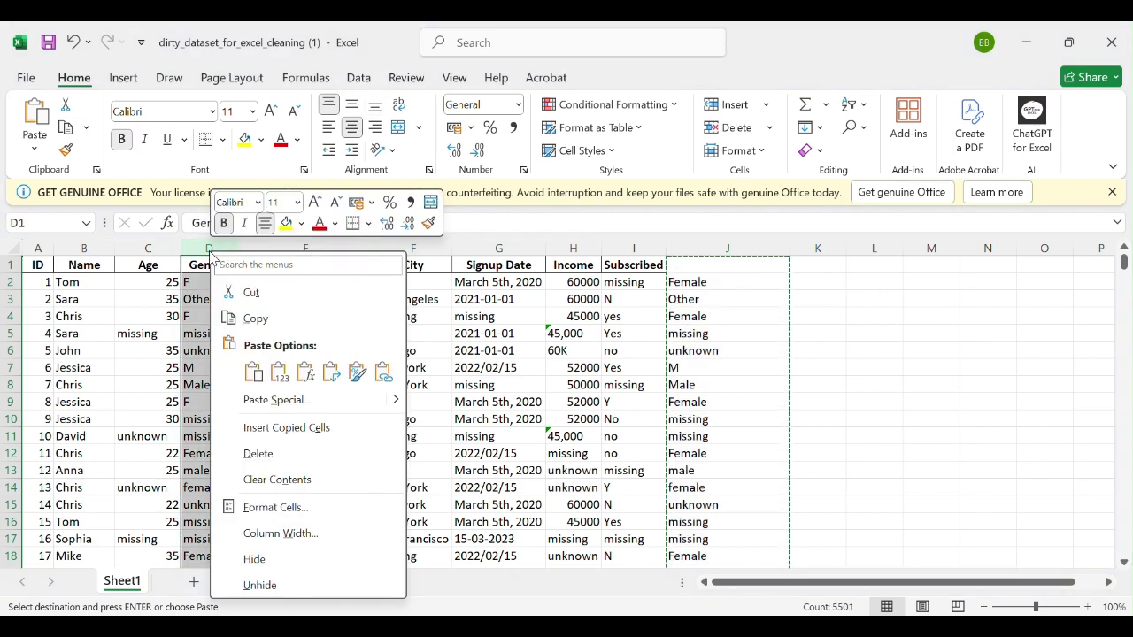
left_click(279, 372)
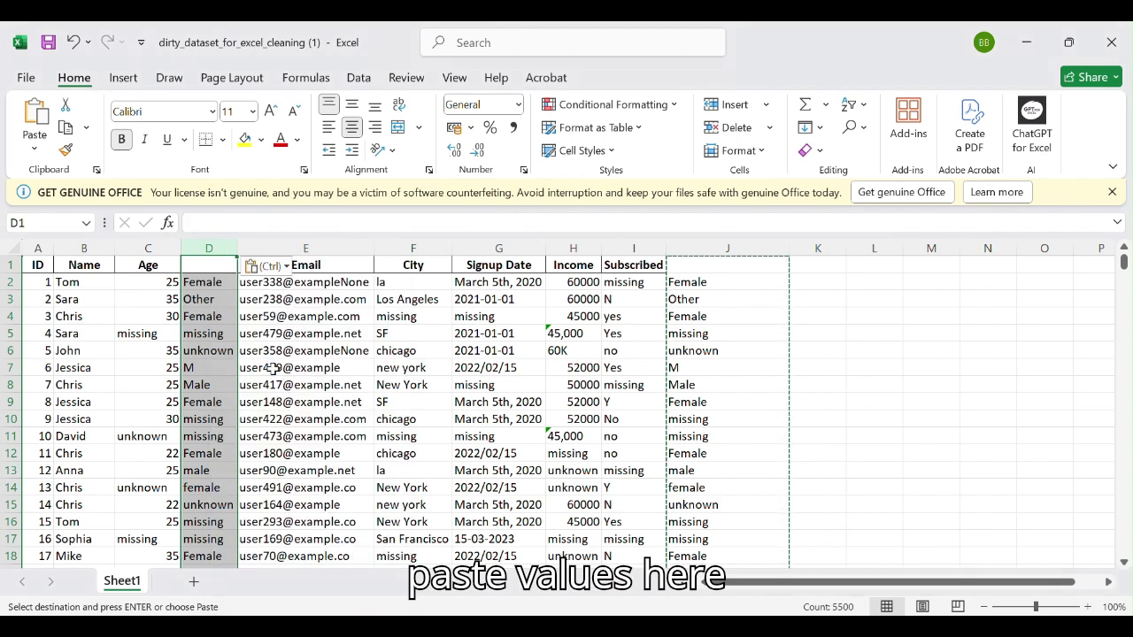
Delete the helper column J containing the IF formulas.
left_click(695, 247)
right_click(697, 248)
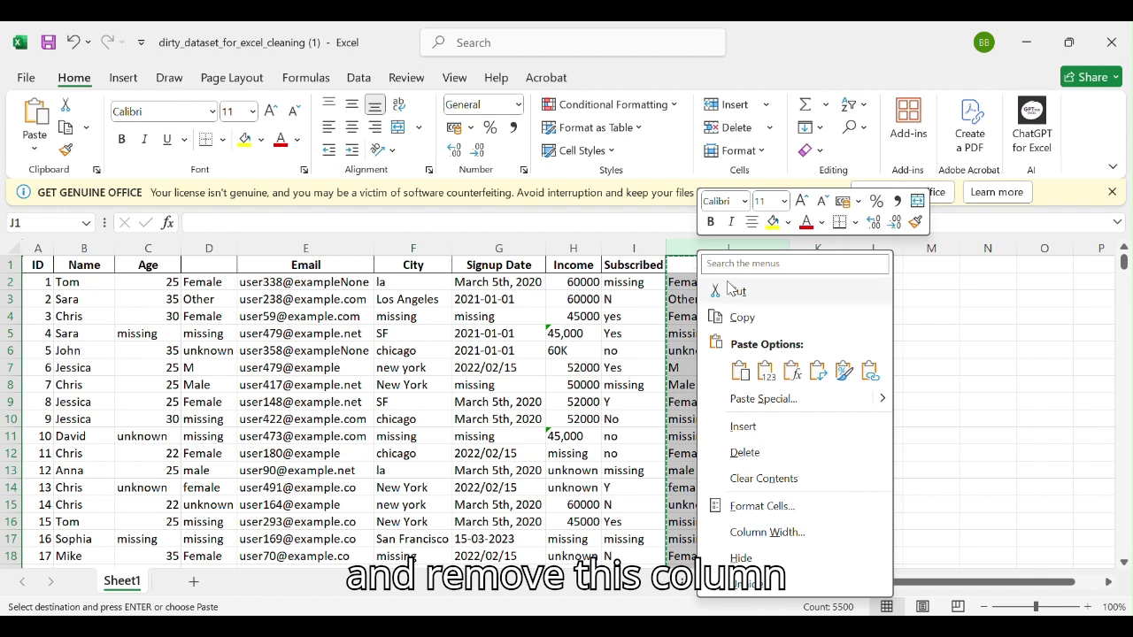
left_click(754, 452)
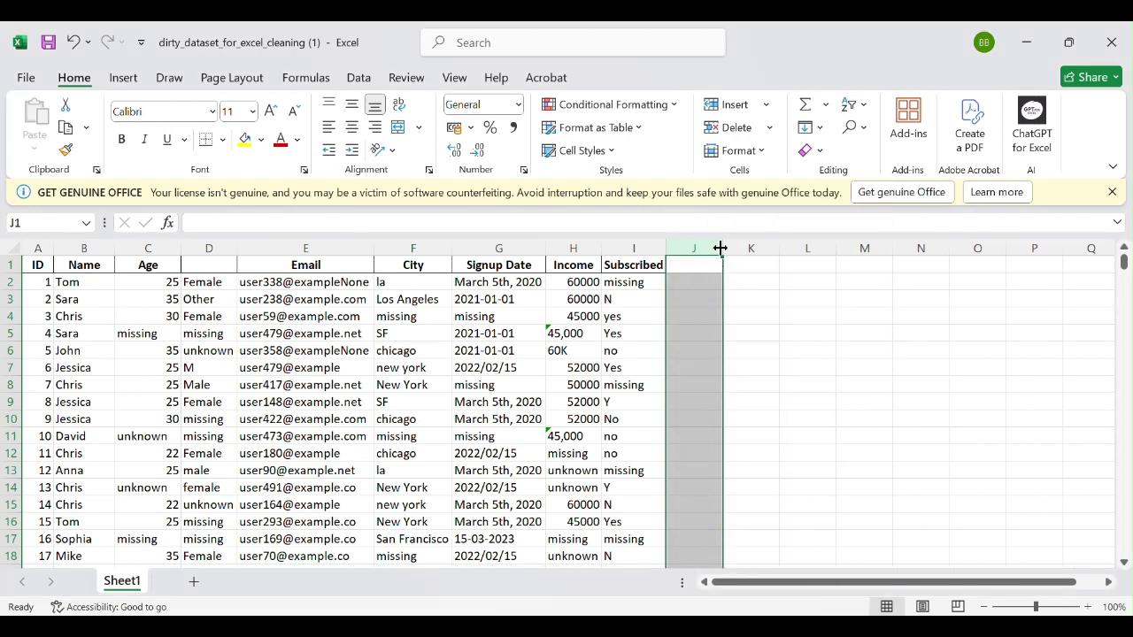
Widen column J and try to enter an IF formula in J2 that returns "Male" where D2 is "M".
left_click_drag(720, 248, 772, 247)
left_click(695, 283)
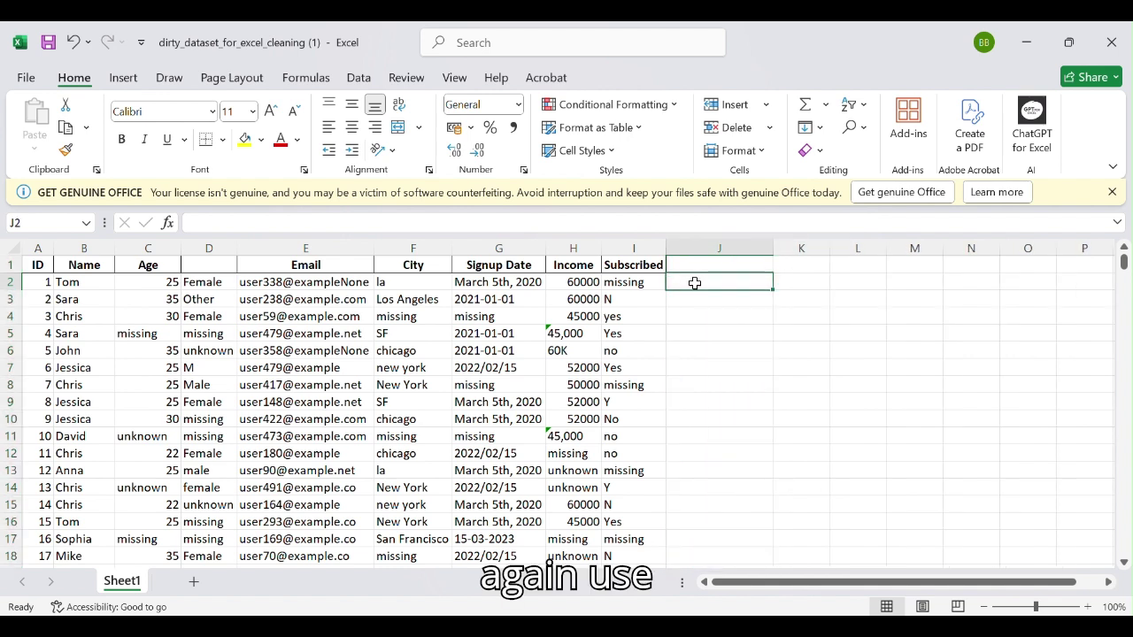
type("=if(")
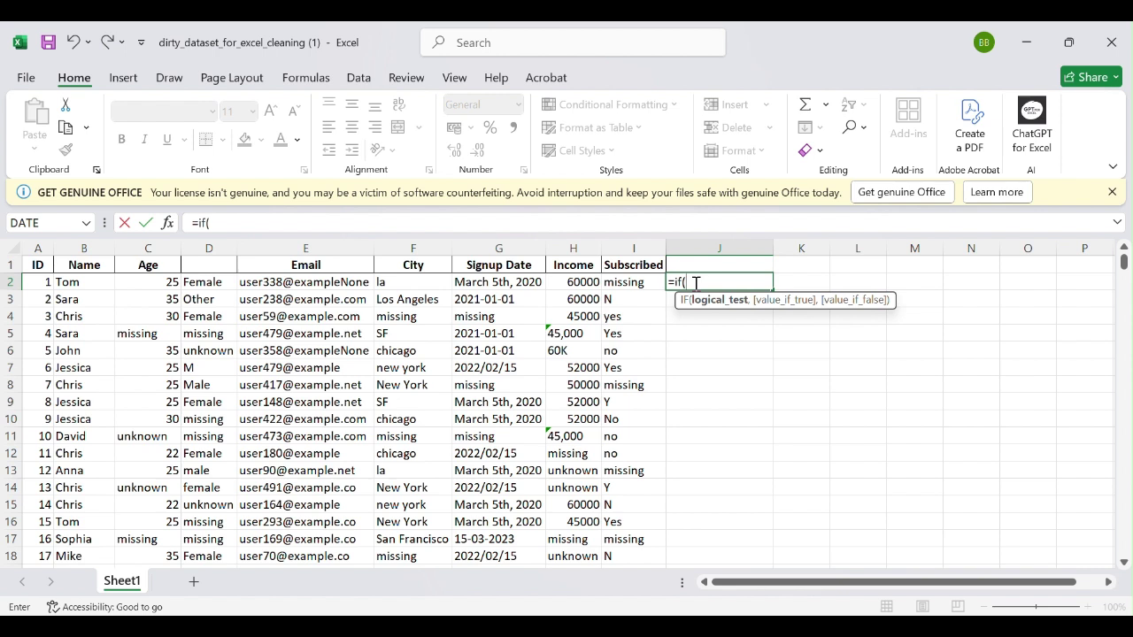
type("d2")
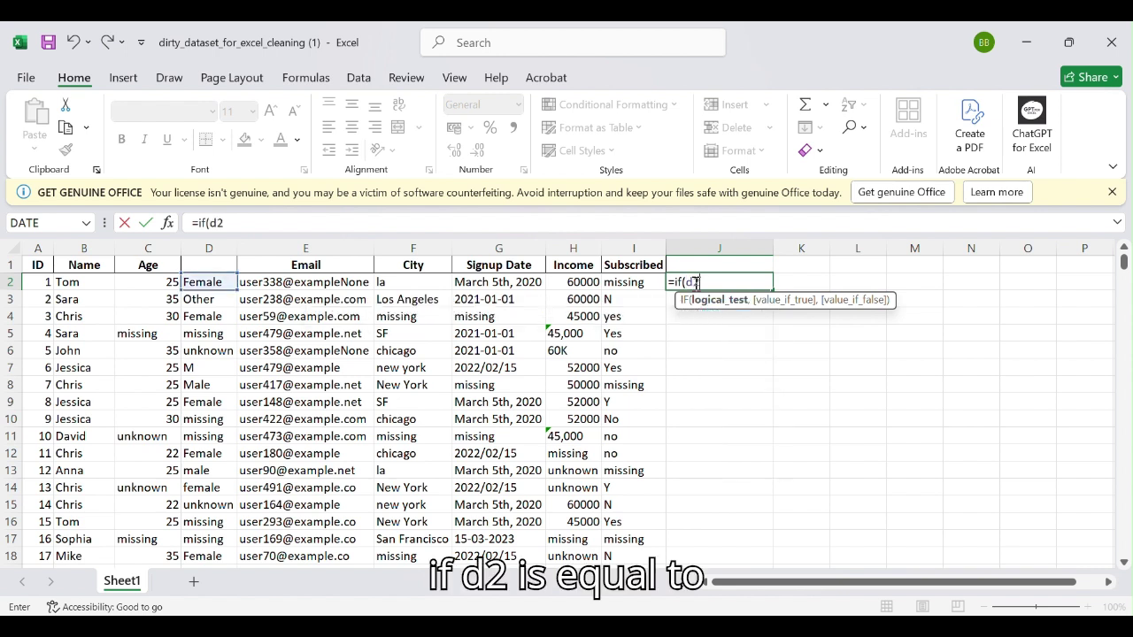
type("=")
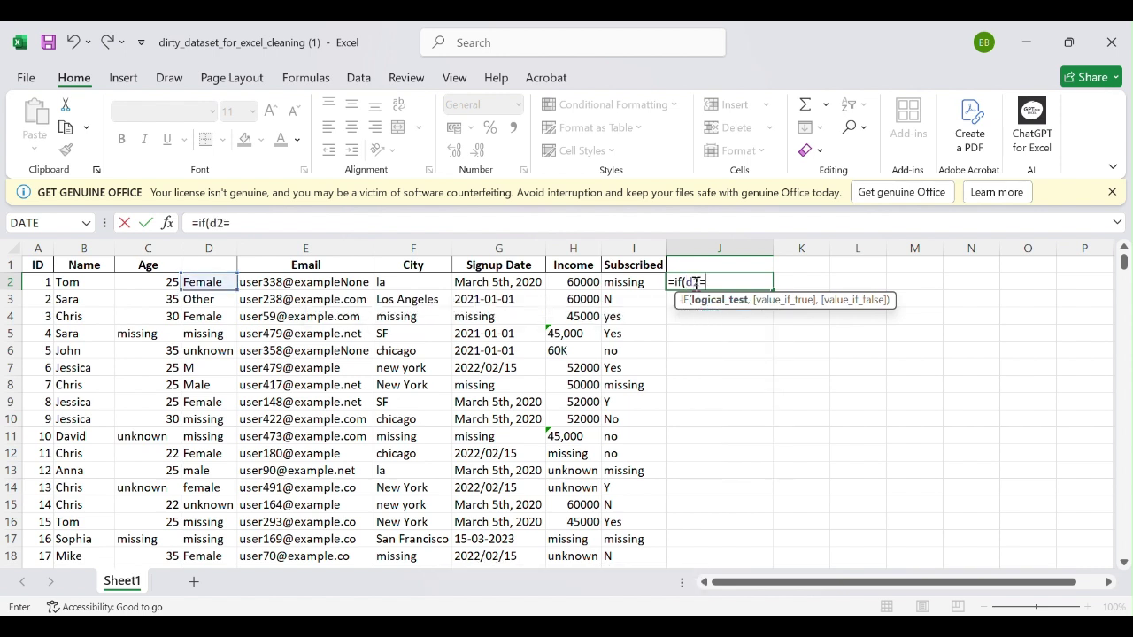
type("\"M")
key("BackSpace")
type("\"M\",")
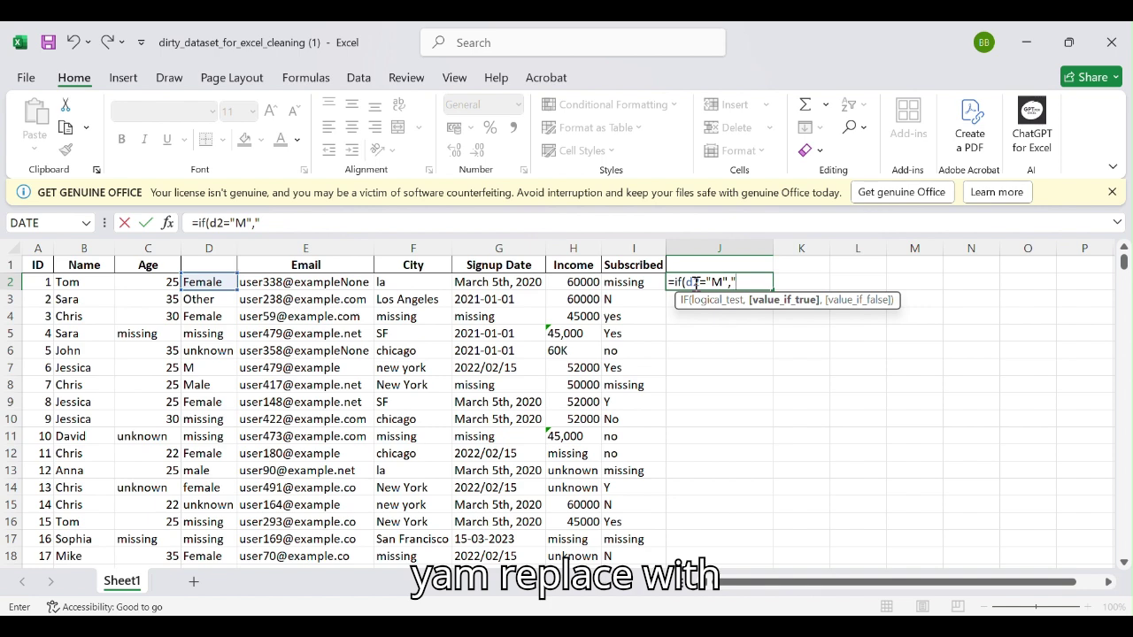
type("\"Mel")
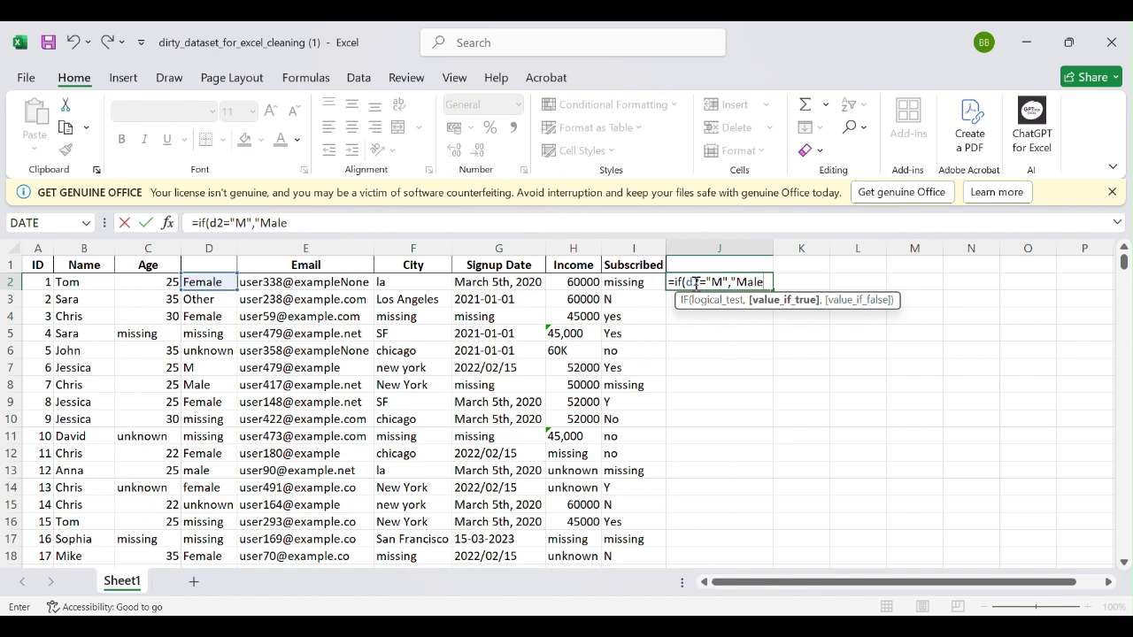
key("Return")
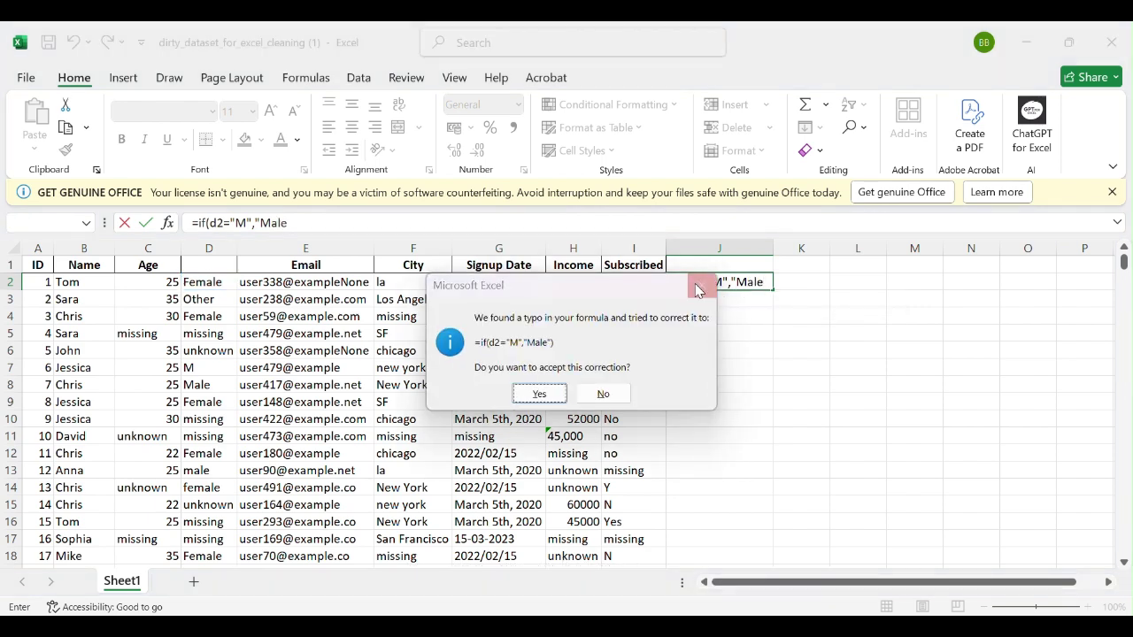
Complete the J2 formula as =IF(D2="M","Male",D2) and fill it down column J for all the records.
left_click(698, 291)
left_click(759, 256)
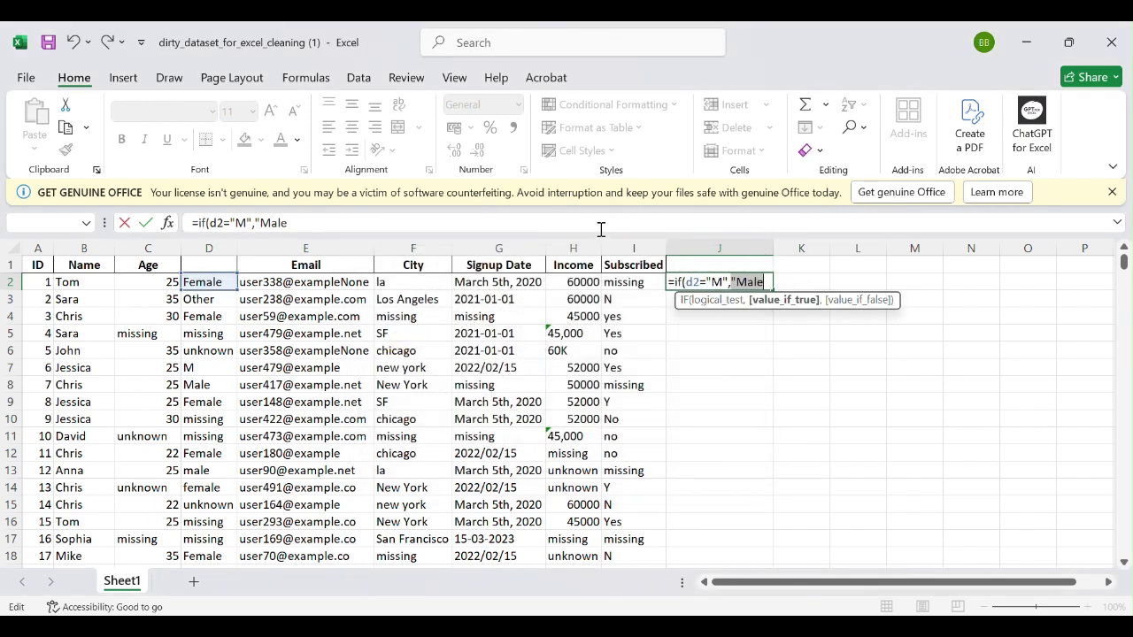
left_click(600, 220)
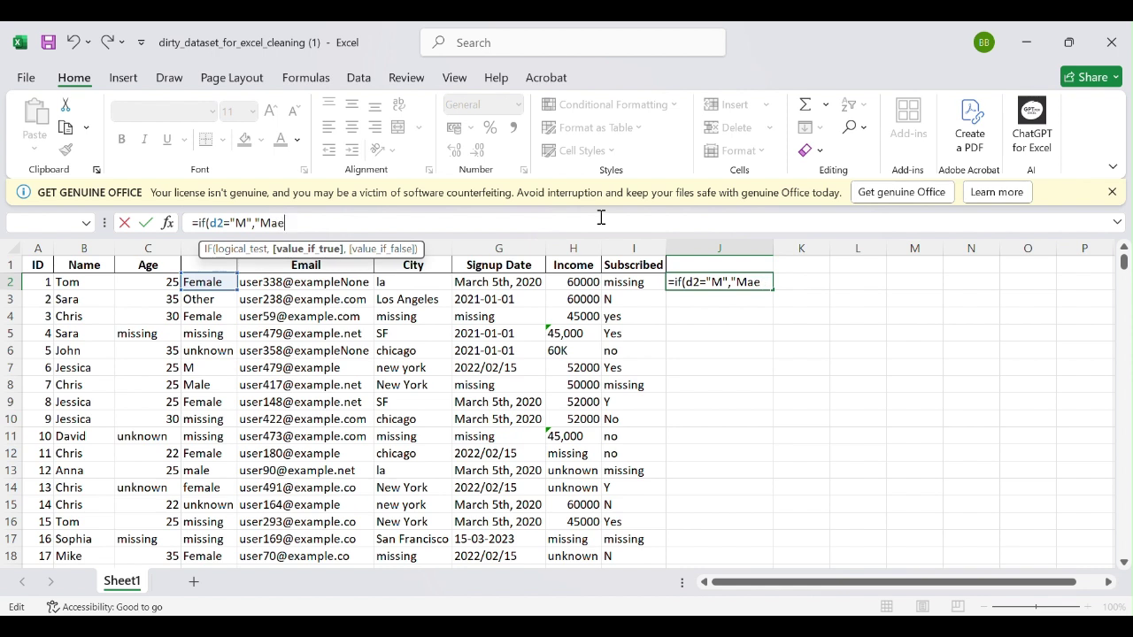
type("e")
key("Return")
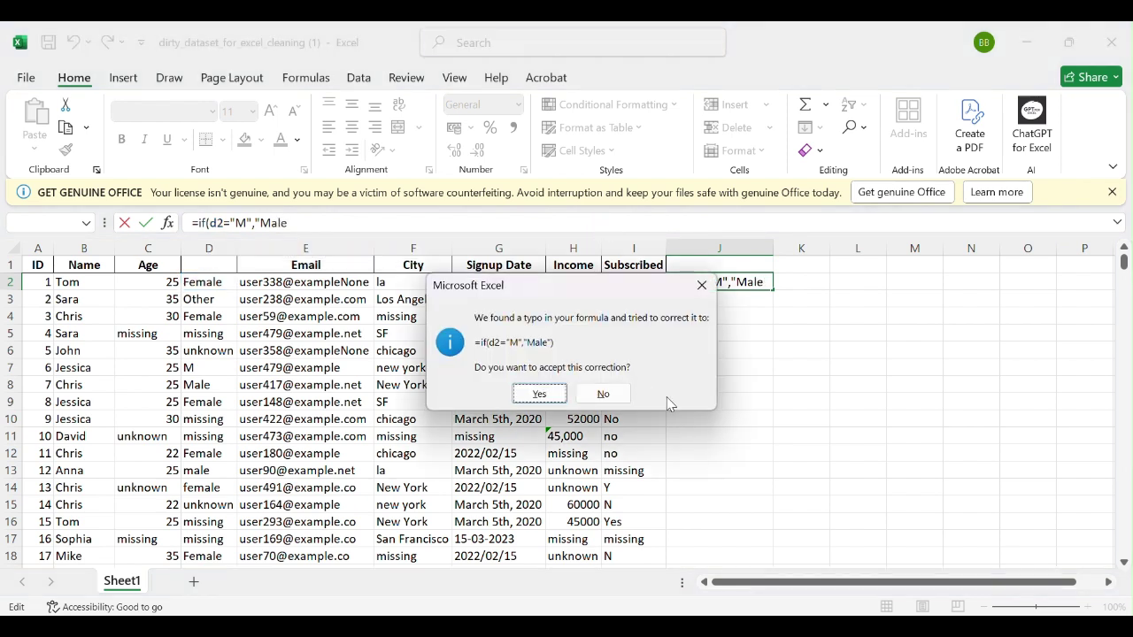
left_click(605, 397)
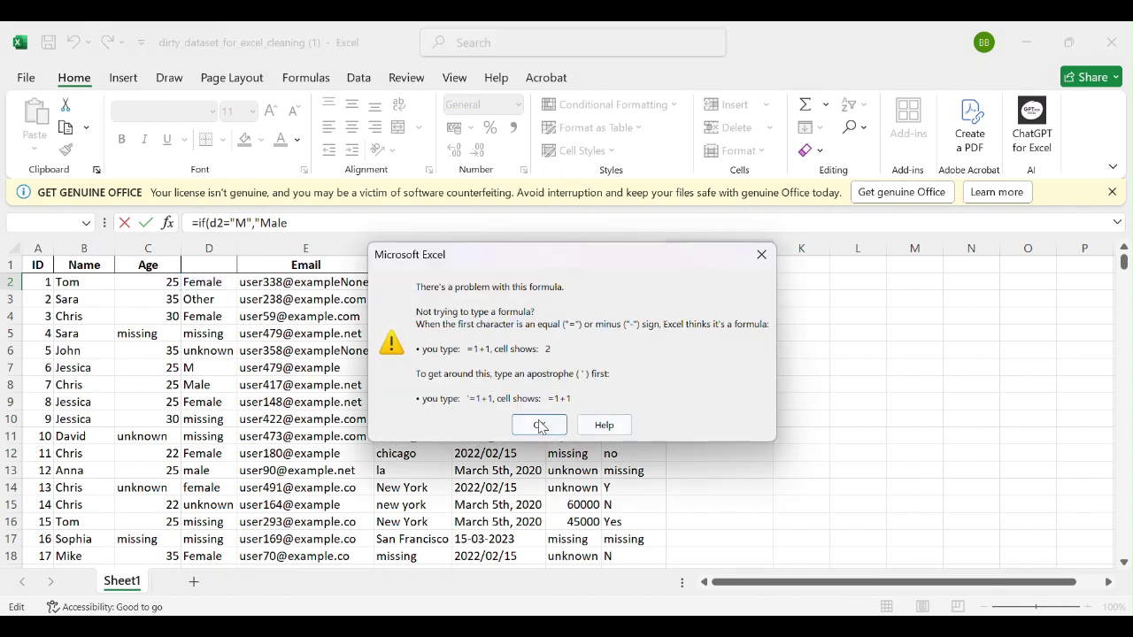
left_click(538, 425)
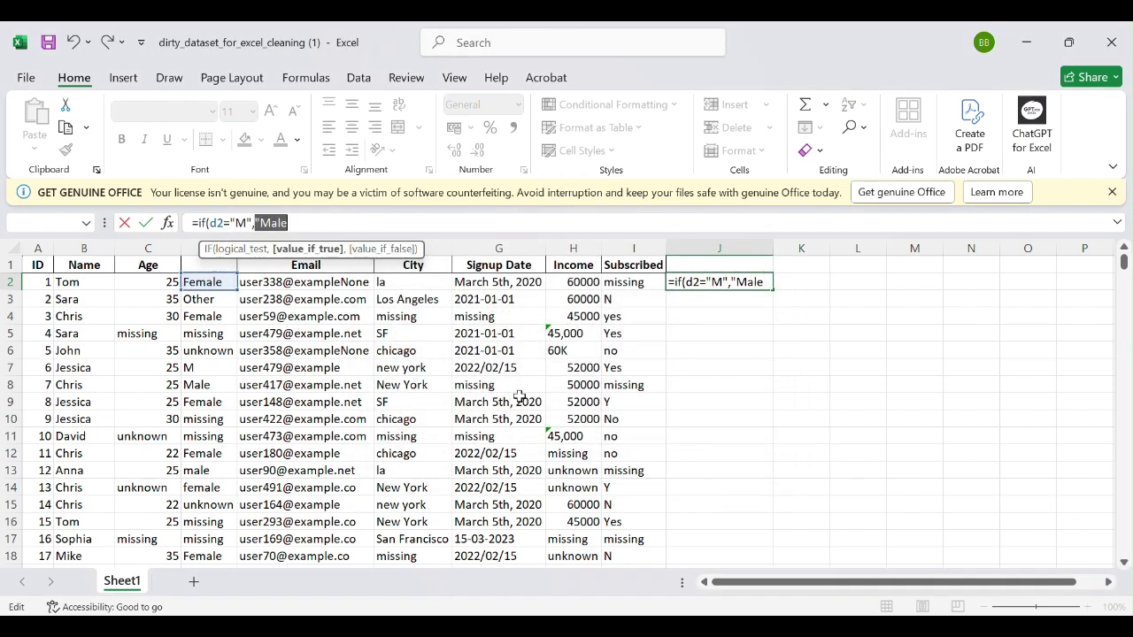
left_click(327, 218)
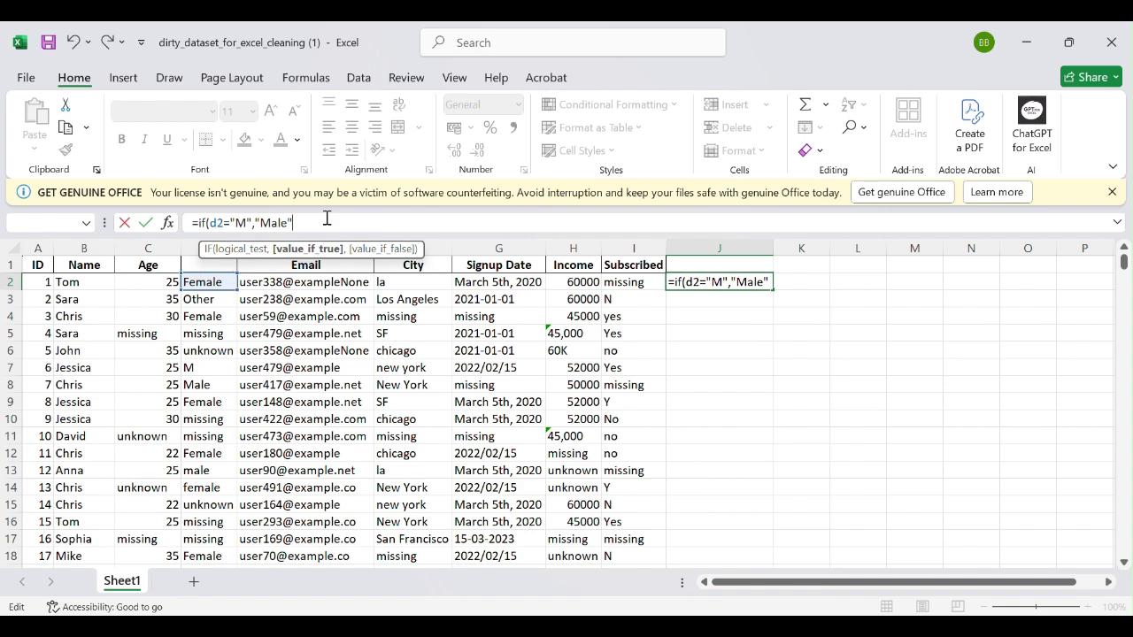
type(",")
type("d2)")
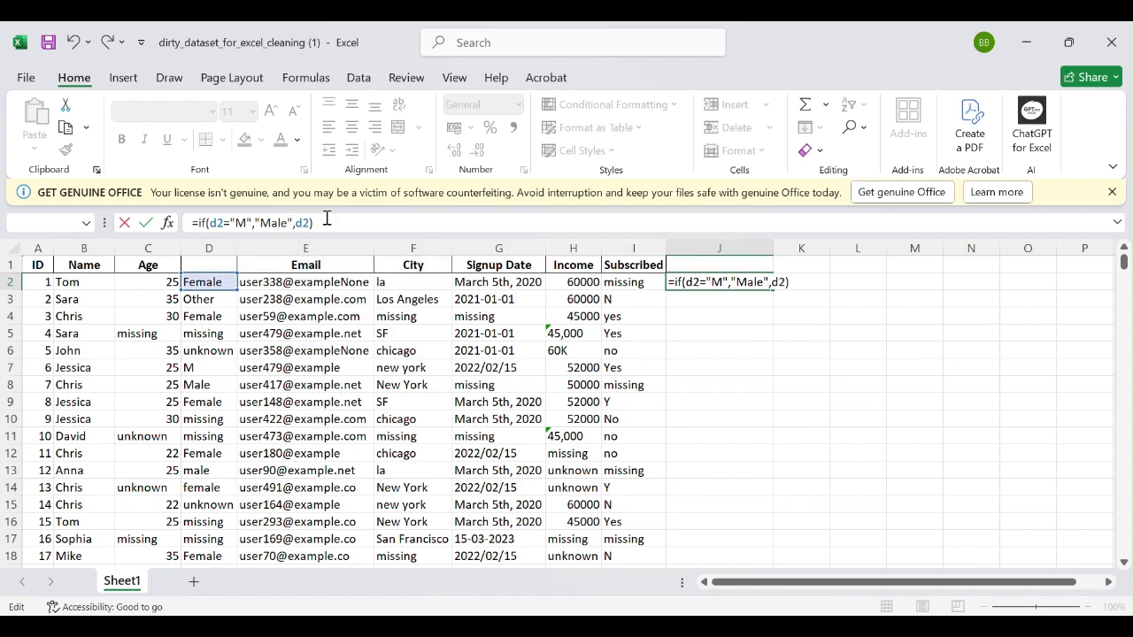
key("Return")
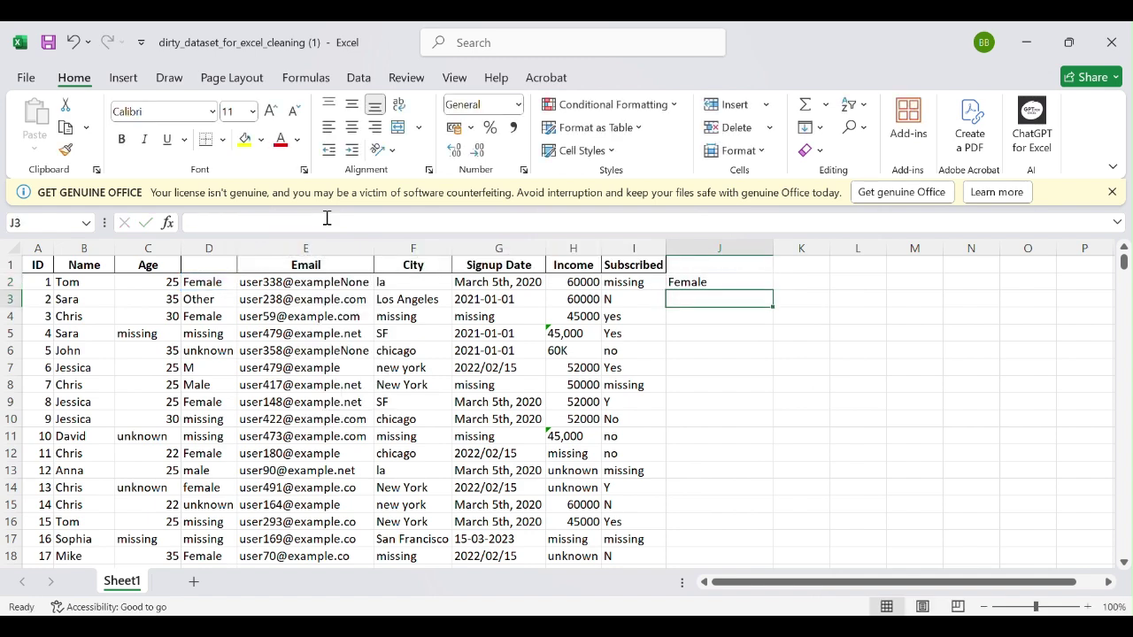
left_click(713, 281)
double_click(770, 291)
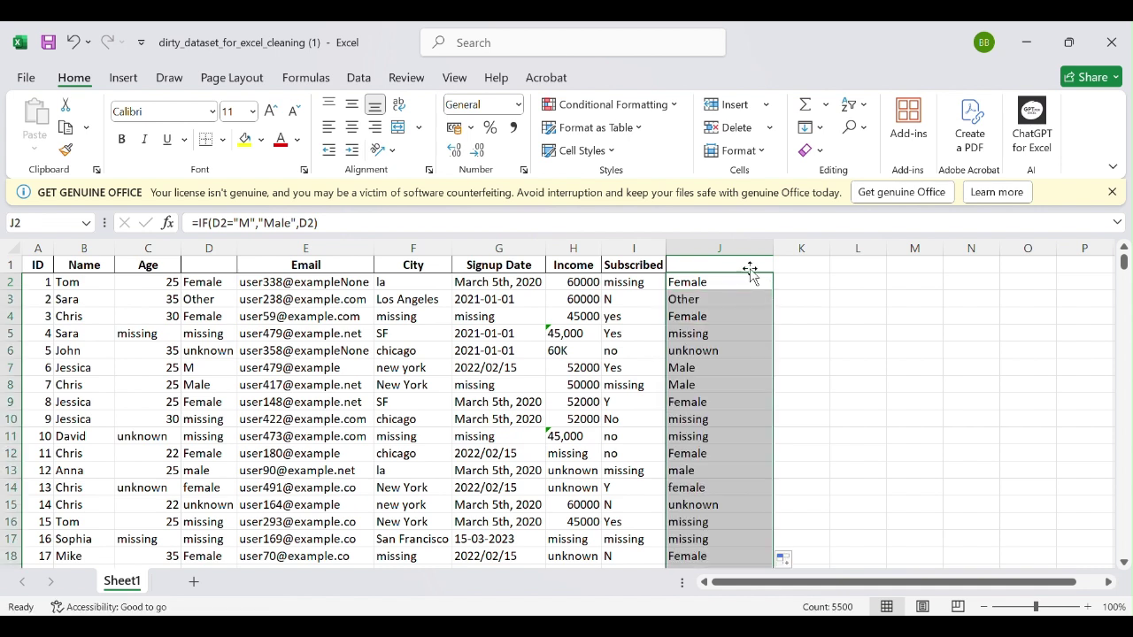
Copy column J with the "Male" results and paste it as values only over column D.
left_click(714, 241)
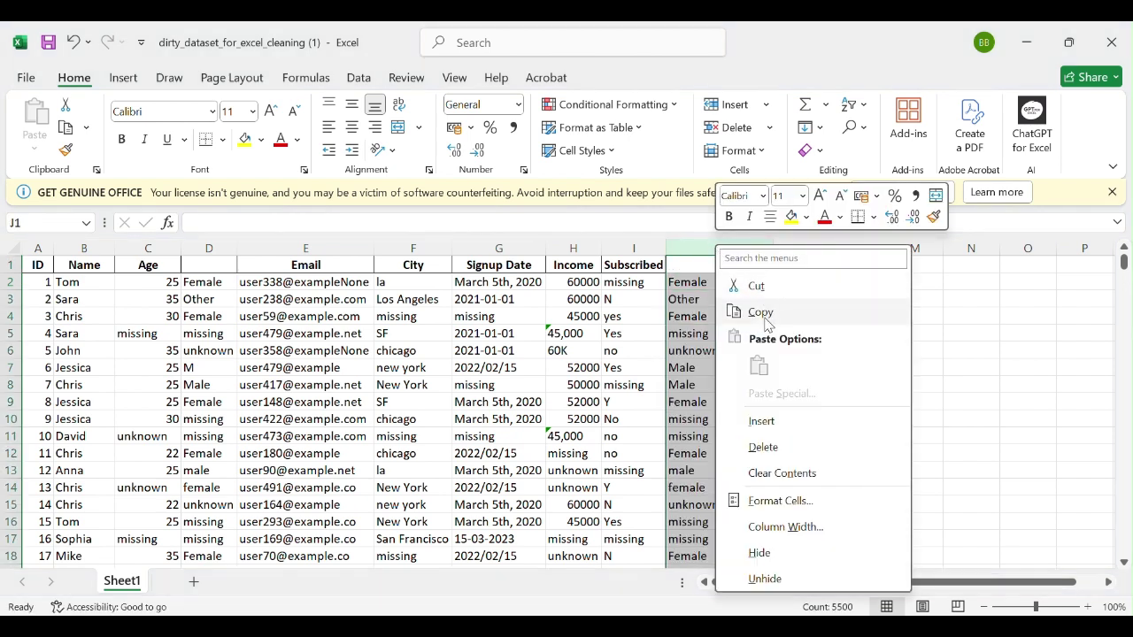
left_click(760, 313)
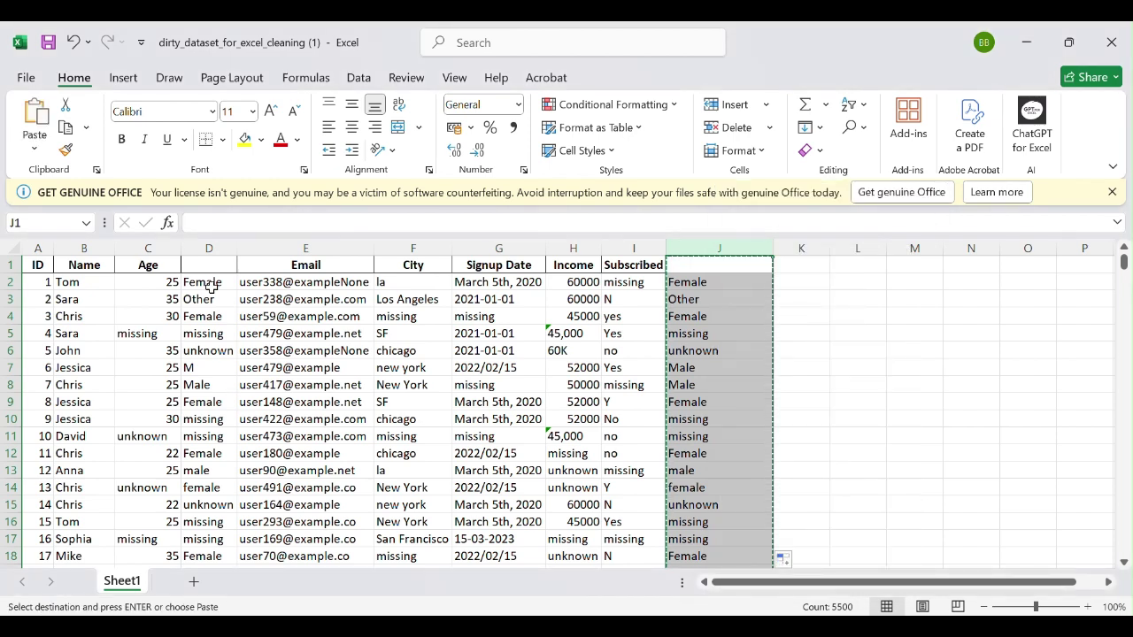
left_click(209, 248)
right_click(211, 250)
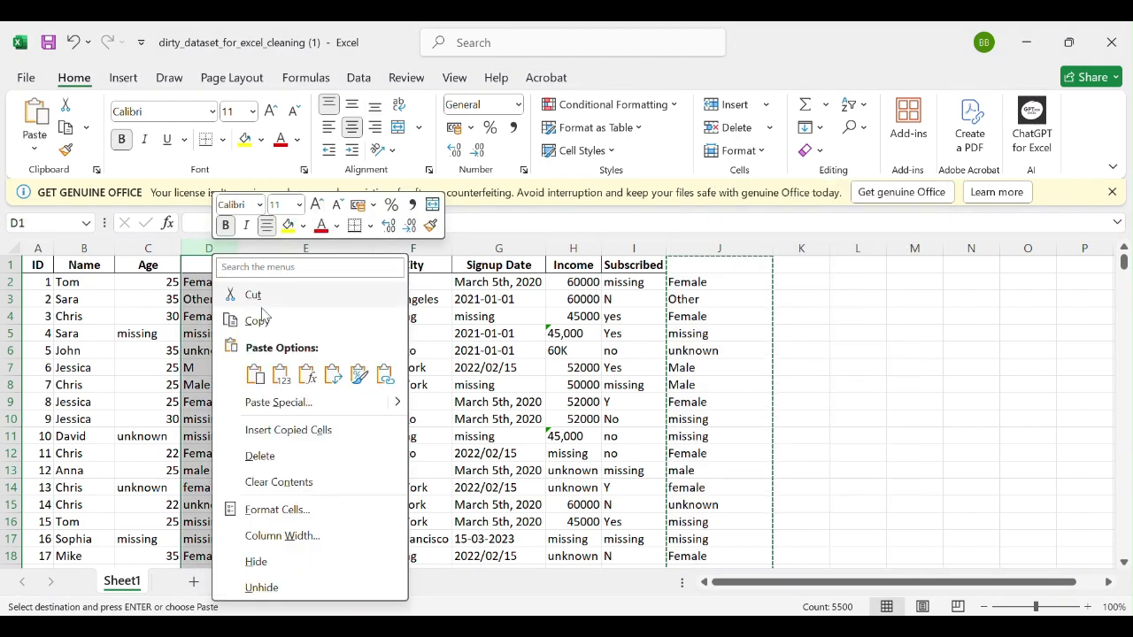
left_click(279, 374)
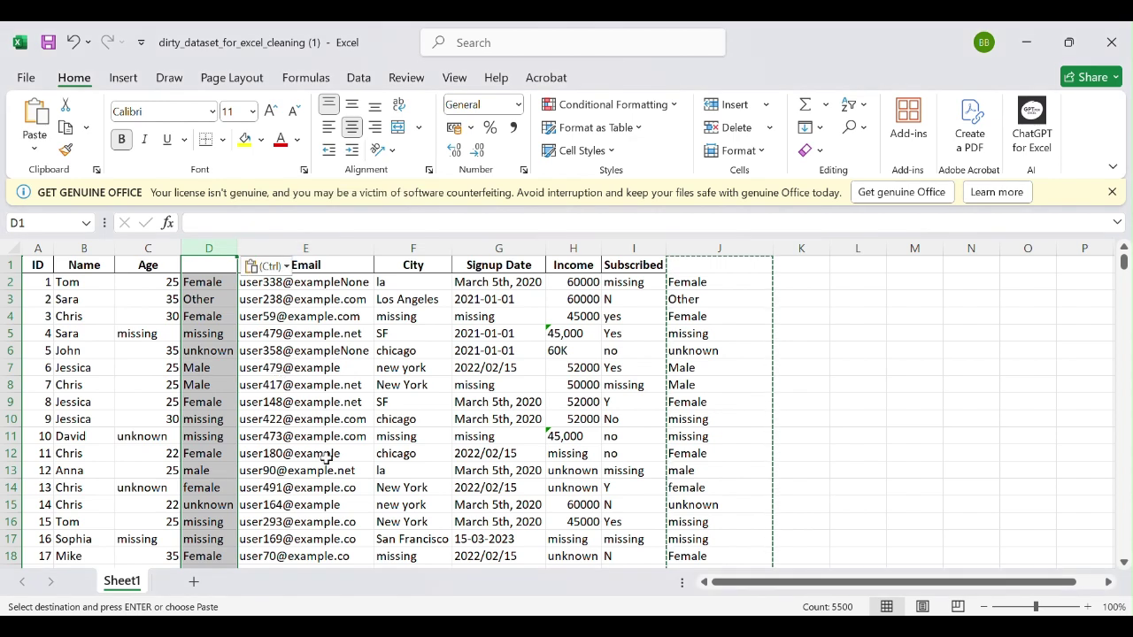
Delete helper column J now that its results are stored in column D.
left_click(719, 249)
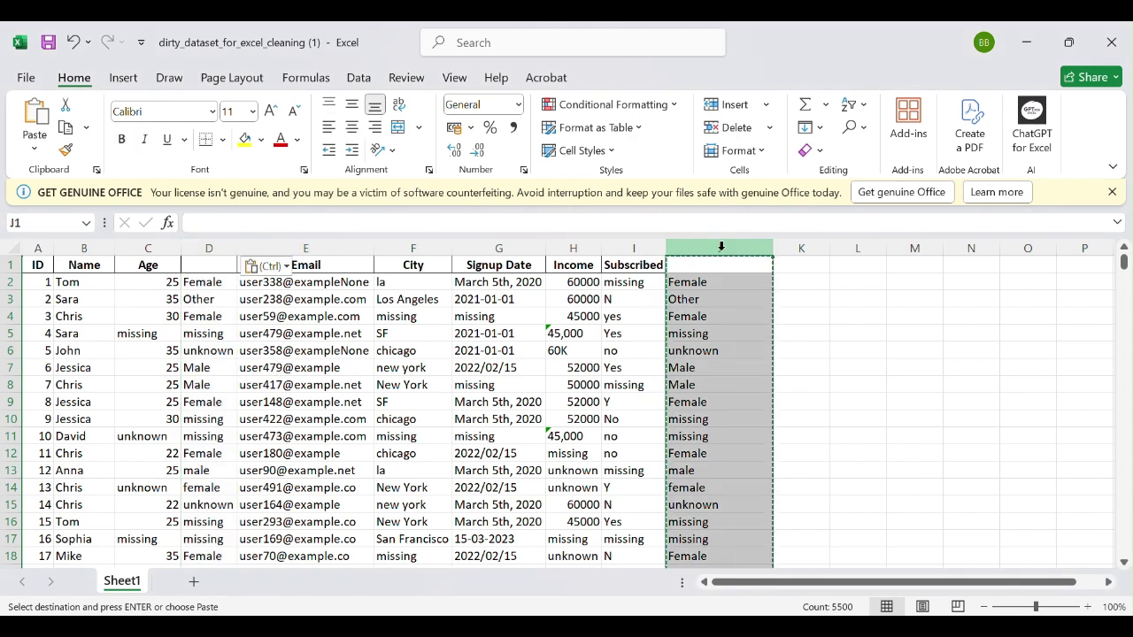
right_click(723, 252)
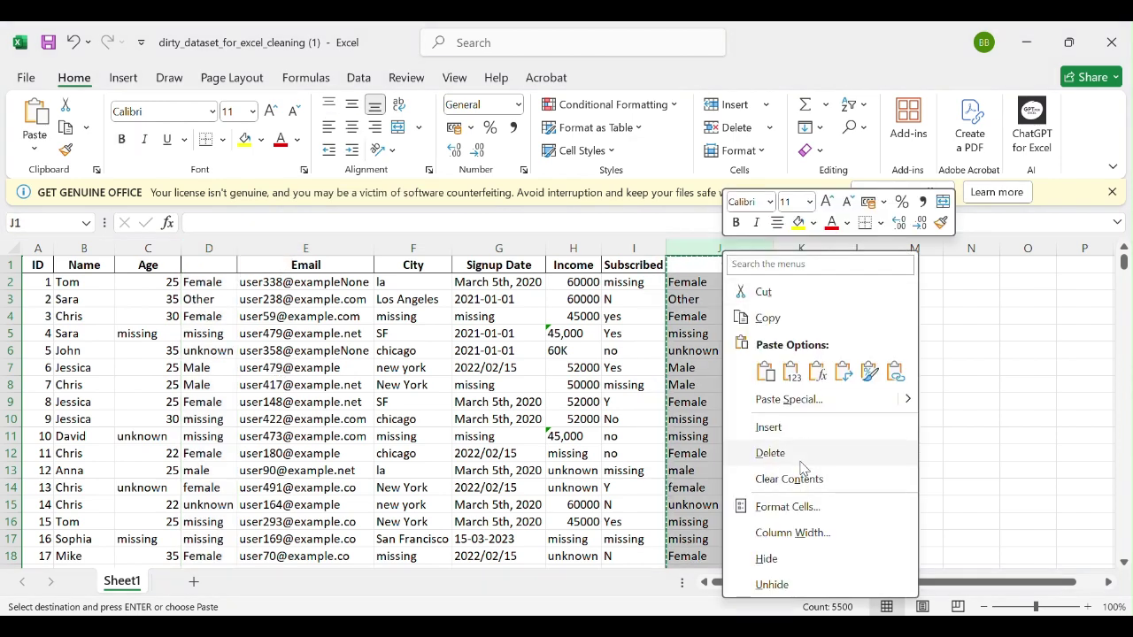
left_click(769, 453)
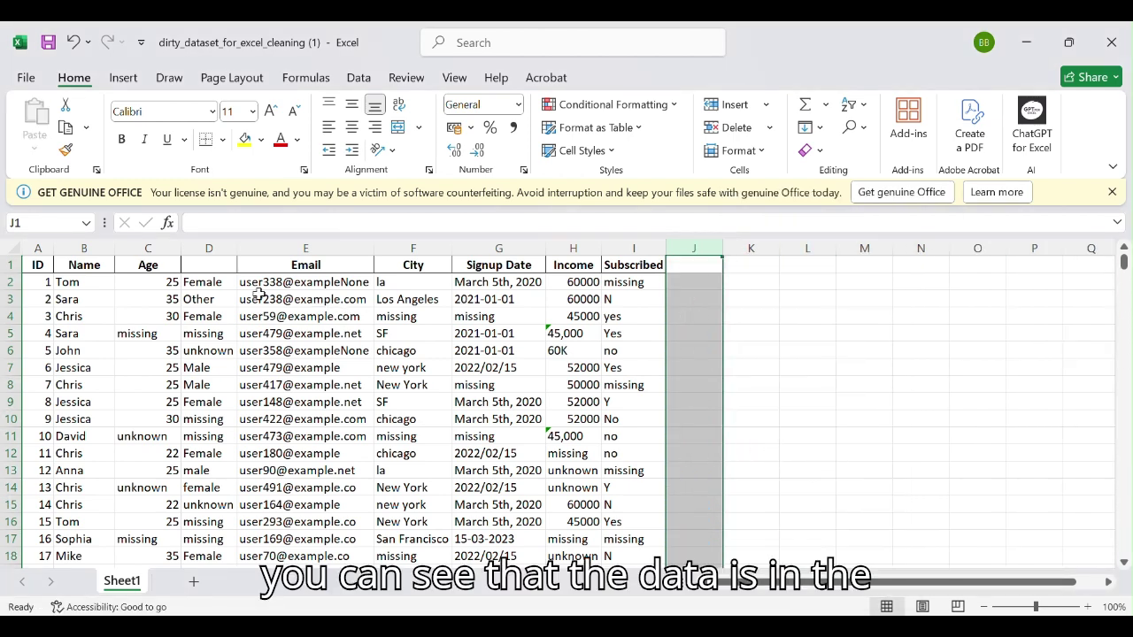
Enter the header "gender" in cell D1.
left_click(215, 268)
type("d")
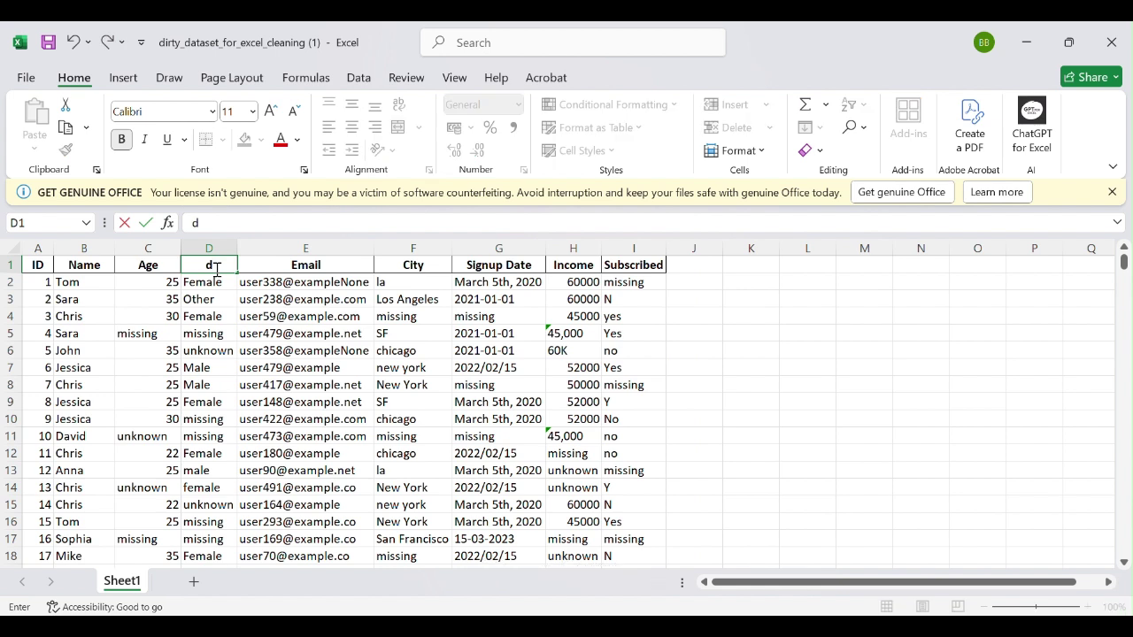
key("BackSpace")
type("gender")
key("Return")
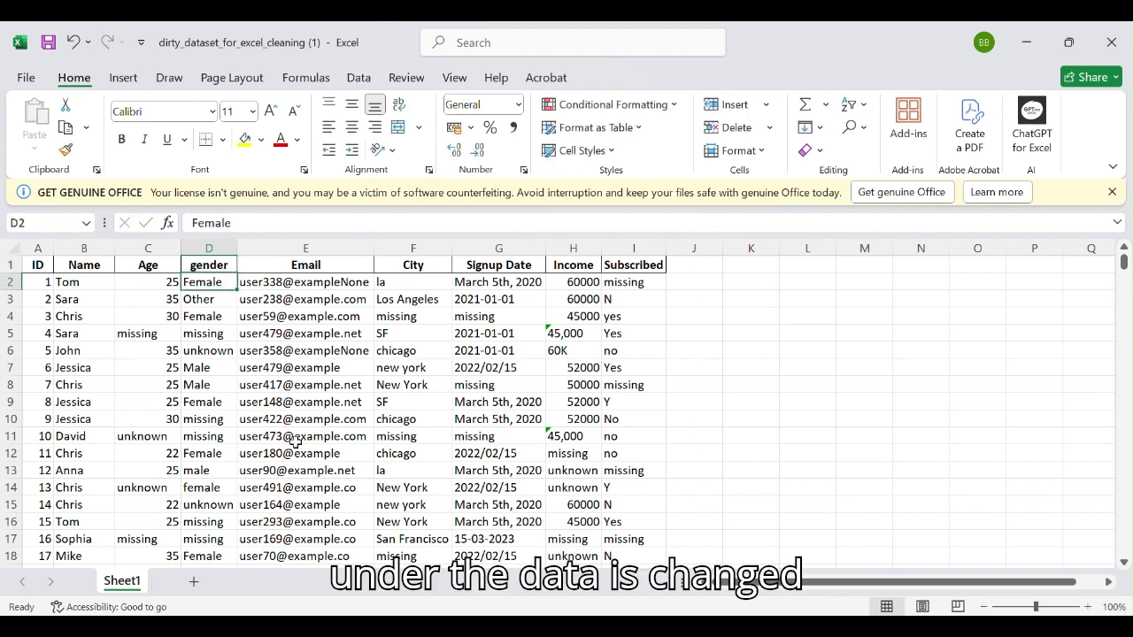
Look down the gender column to check for remaining inconsistent, missing and unknown values, and return to its header.
key("Down")
key("Down")
key("Down")
key("Down")
key("Down")
key("Down")
key("Down")
key("Down")
key("Down")
key("Down")
key("Down")
key("Down")
key("Down")
key("Down")
key("Down")
key("Down")
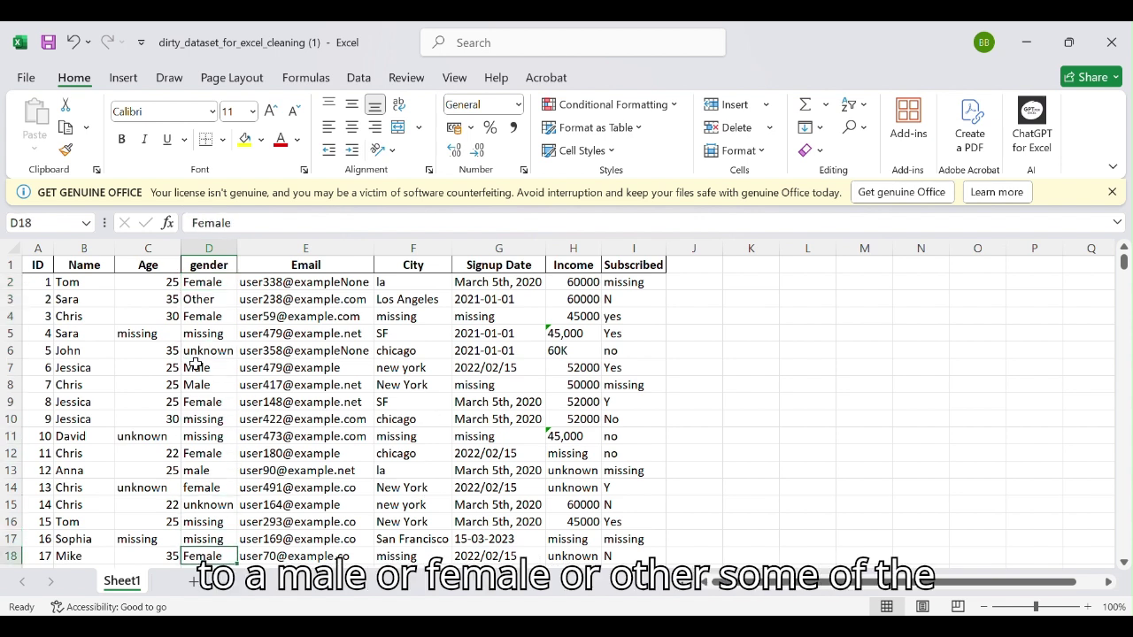
key("Down")
key("Down")
key("Down")
key("Down")
key("Down")
key("Down")
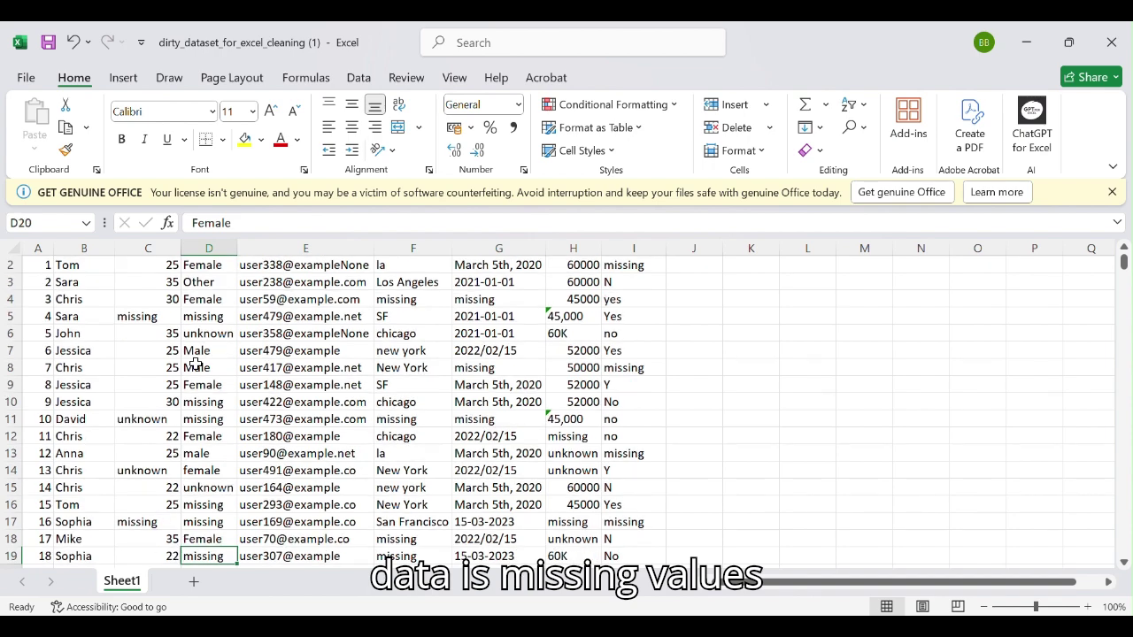
key("Down")
key("Down")
key("Down")
key("Down")
key("Down")
key("Down")
key("Down")
key("Down")
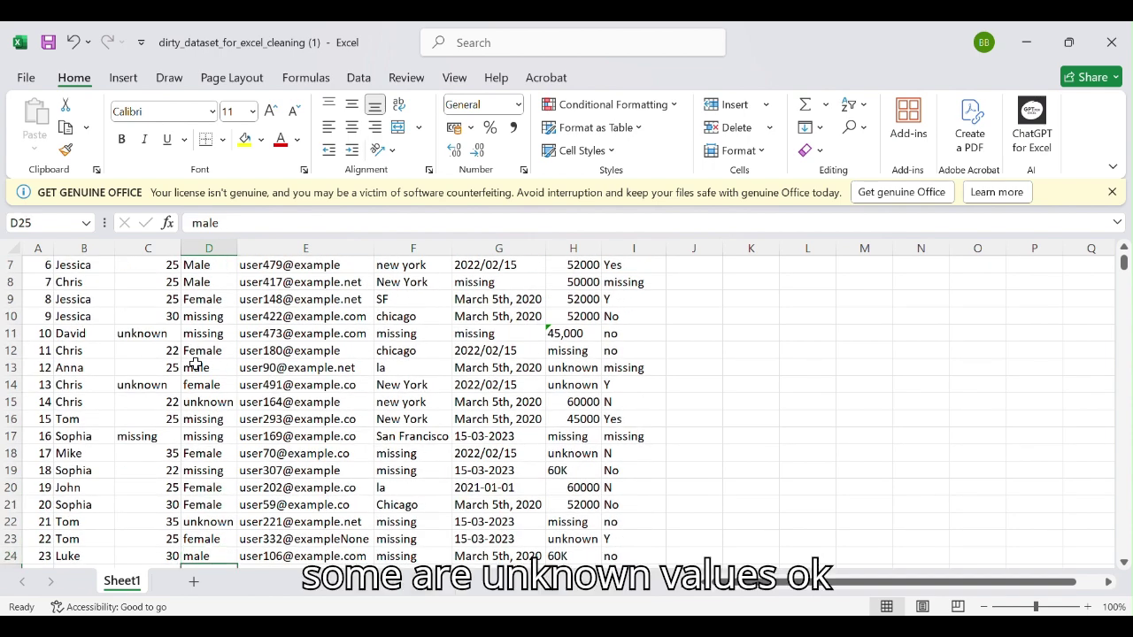
key("Down")
key("Down")
key("Down")
key("Down")
key("Down")
key("Down")
key("Down")
key("Down")
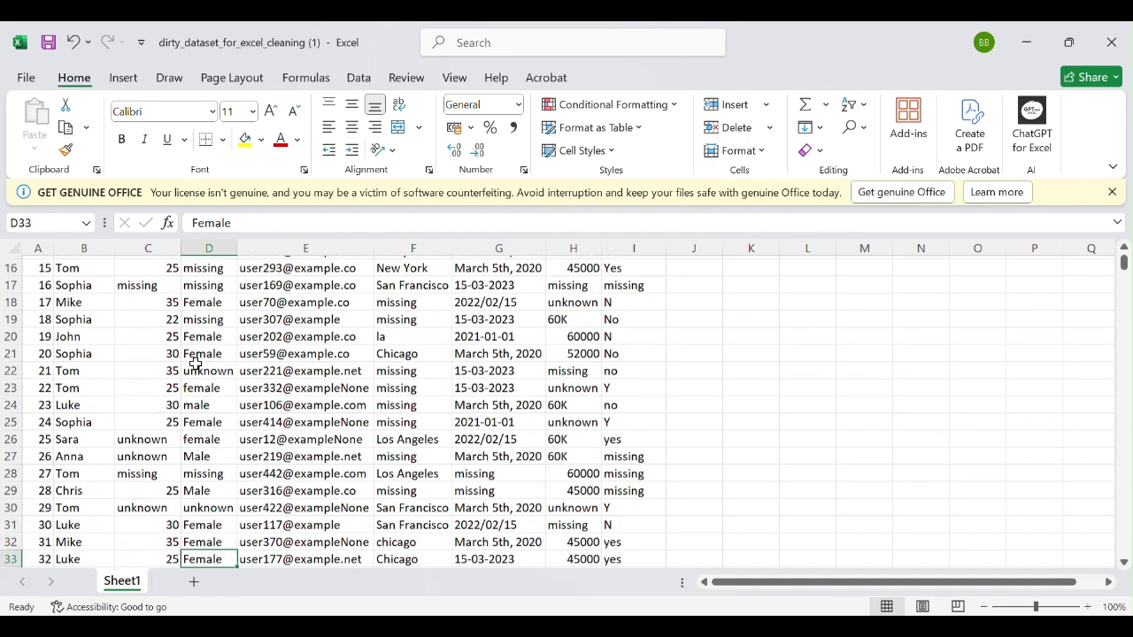
key("Down")
key("Down")
key("Down")
key("Down")
key("Down")
key("Down")
key("Down")
key("Down")
key("Down")
key("Down")
key("Down")
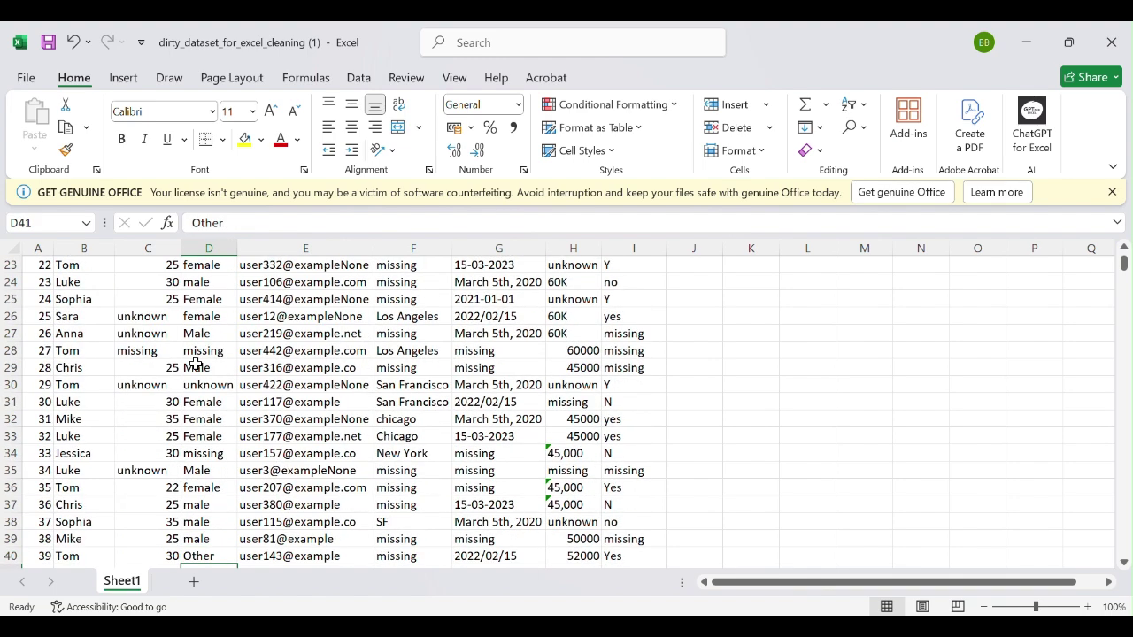
key("Up")
key("Up")
key("Up")
key("Up")
key("Up")
key("Up")
key("Up")
key("Up")
key("Up")
key("Up")
key("Up")
key("Up")
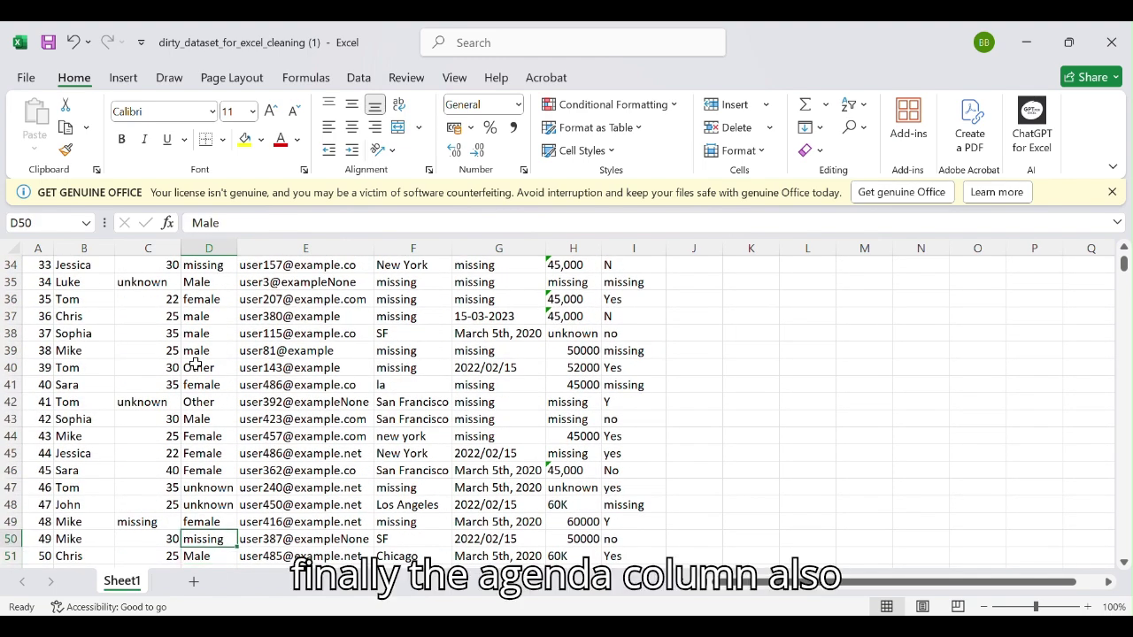
key("ctrl+Up")
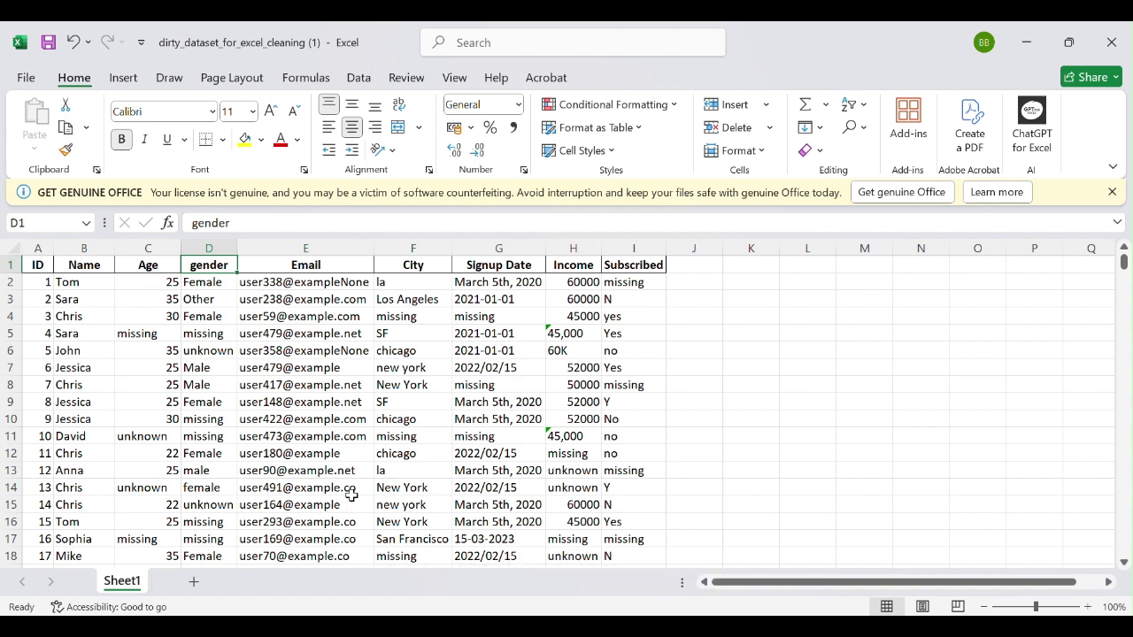
Look down the Email column to examine how the addresses are formatted.
left_click(305, 286)
key("Down")
key("Down")
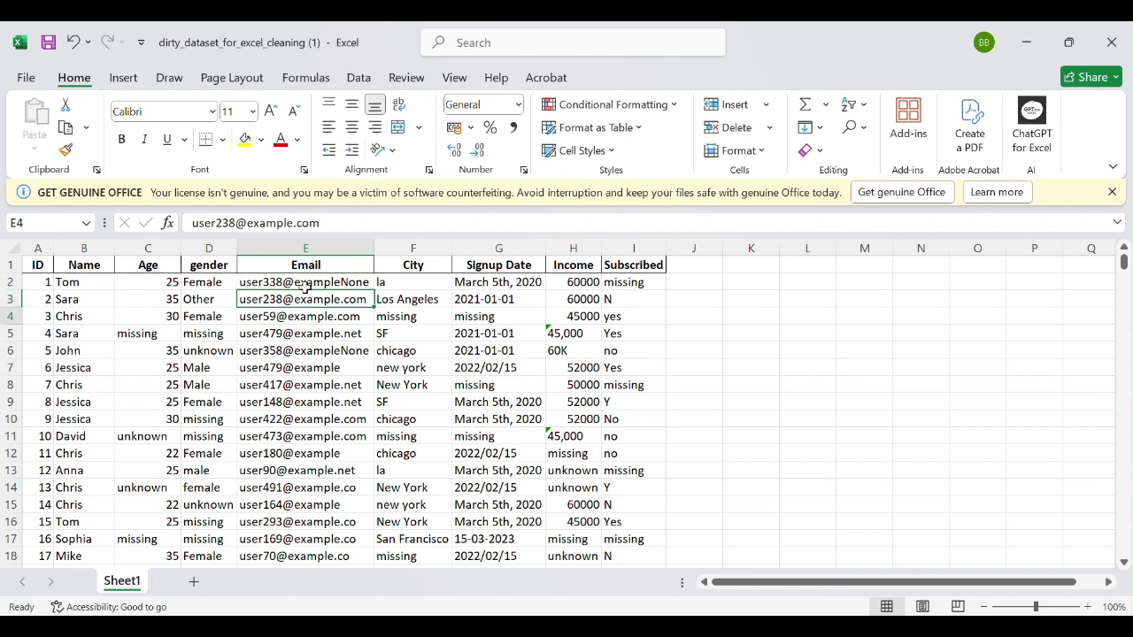
key("Down")
key("Down")
key("Down")
key("Down")
key("Down")
key("Down")
key("Down")
key("Down")
key("Down")
key("Down")
key("Down")
key("Down")
key("Down")
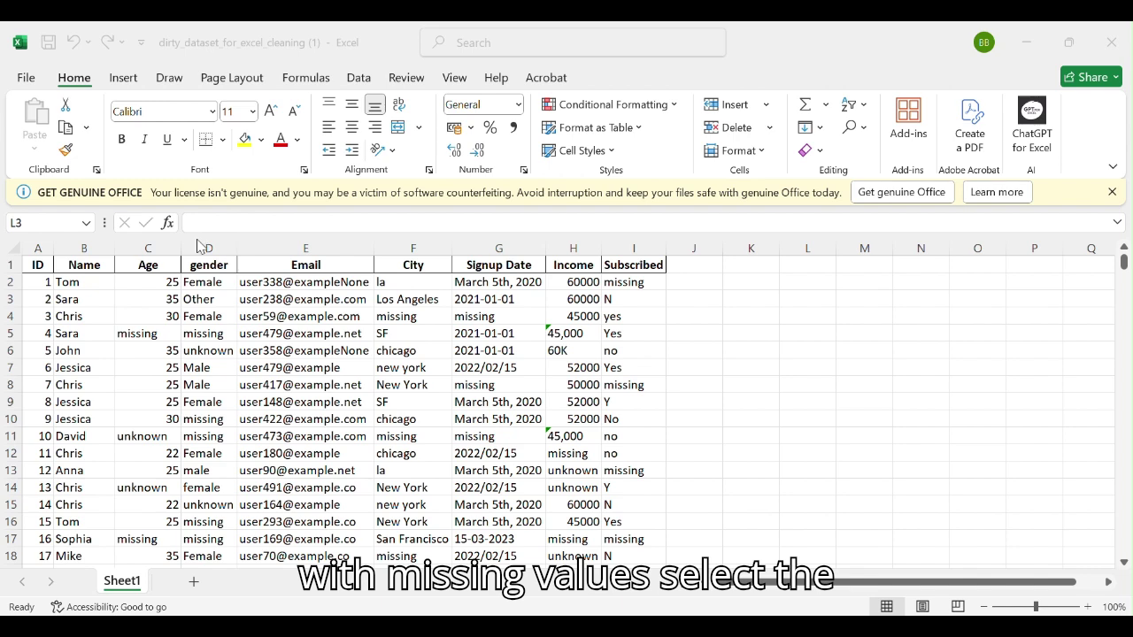
Replace every "unknown" with "missing" in the Age column C and close the replace dialog.
left_click(147, 243)
left_click(147, 243)
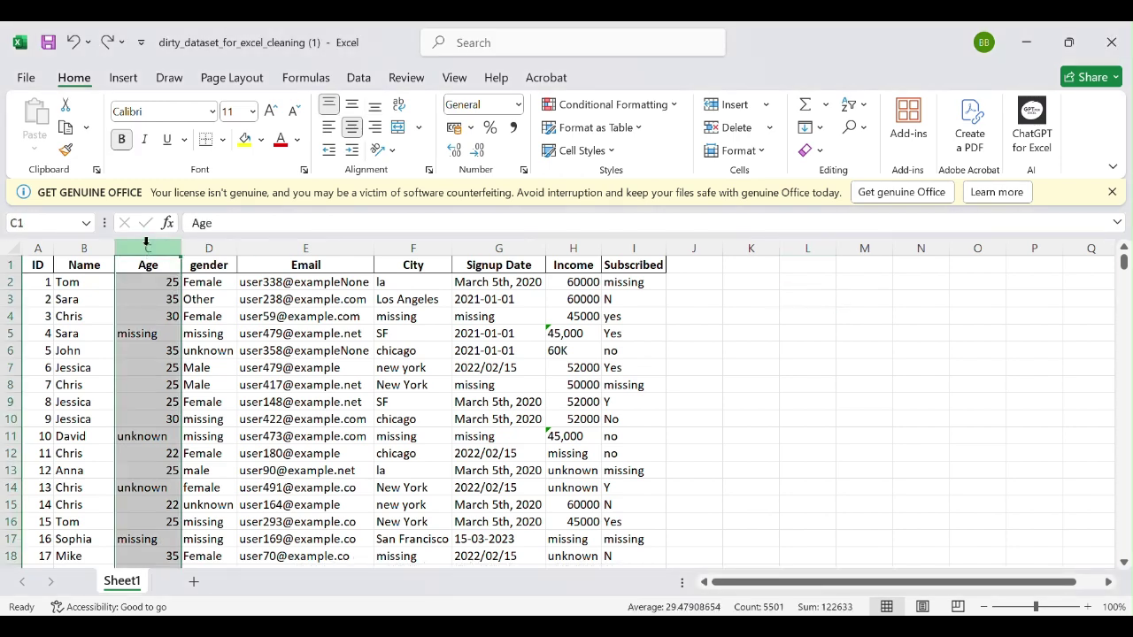
right_click(147, 246)
left_click(857, 127)
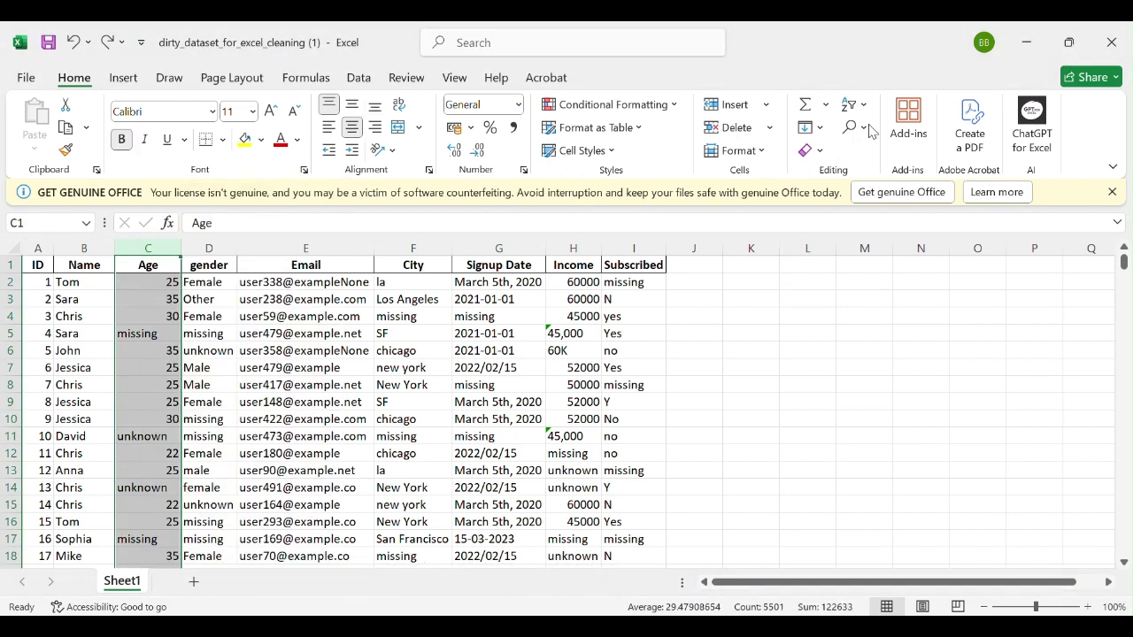
left_click(880, 180)
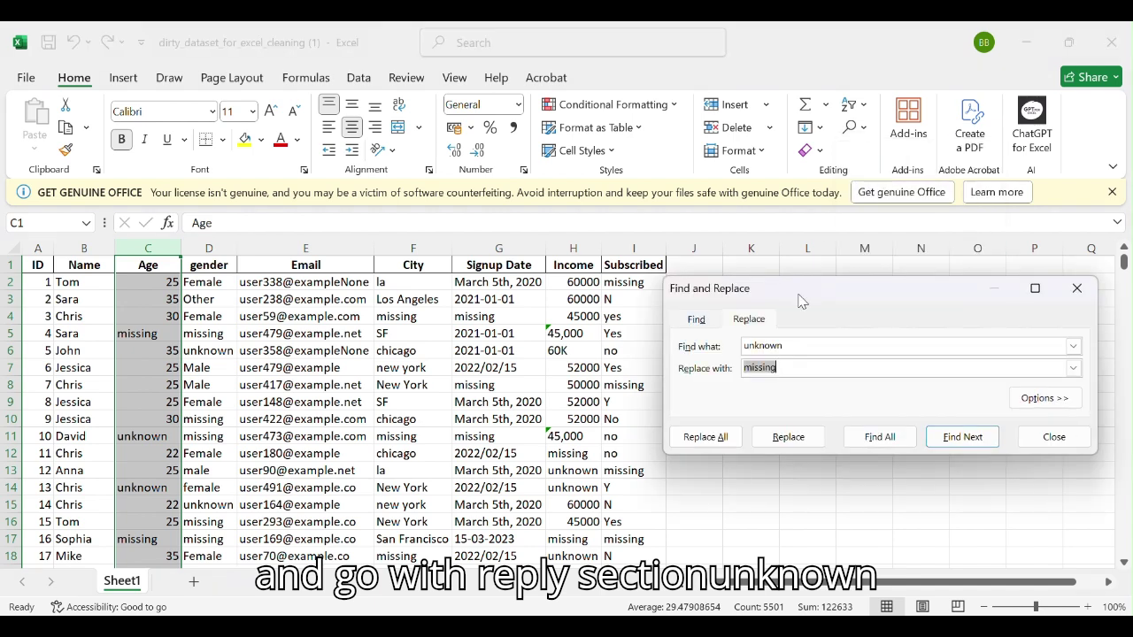
left_click(705, 436)
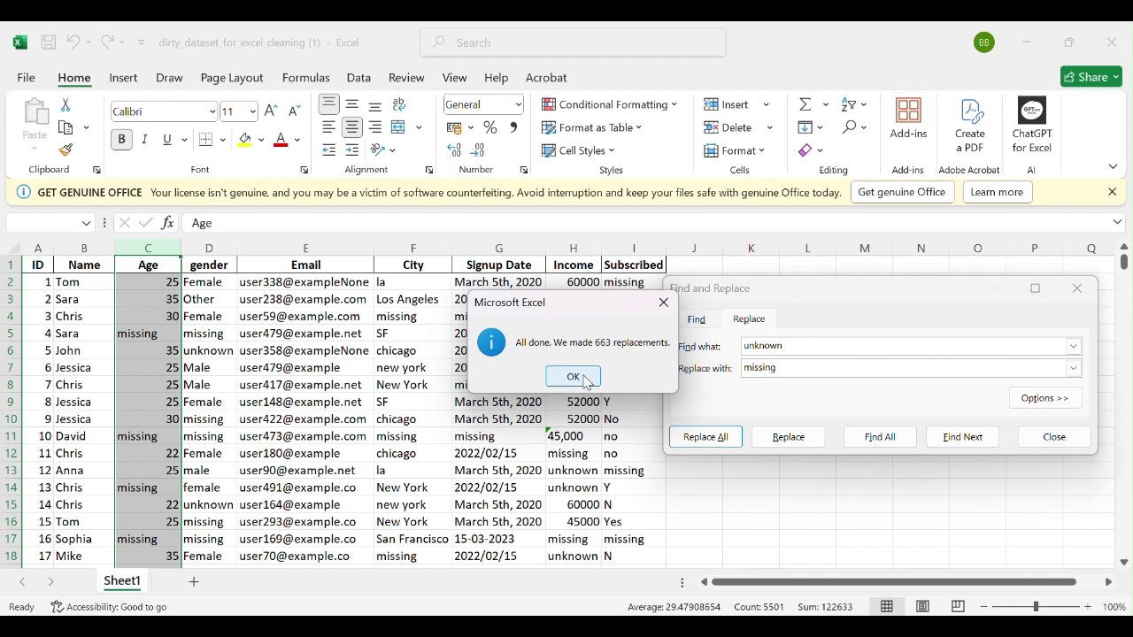
left_click(575, 376)
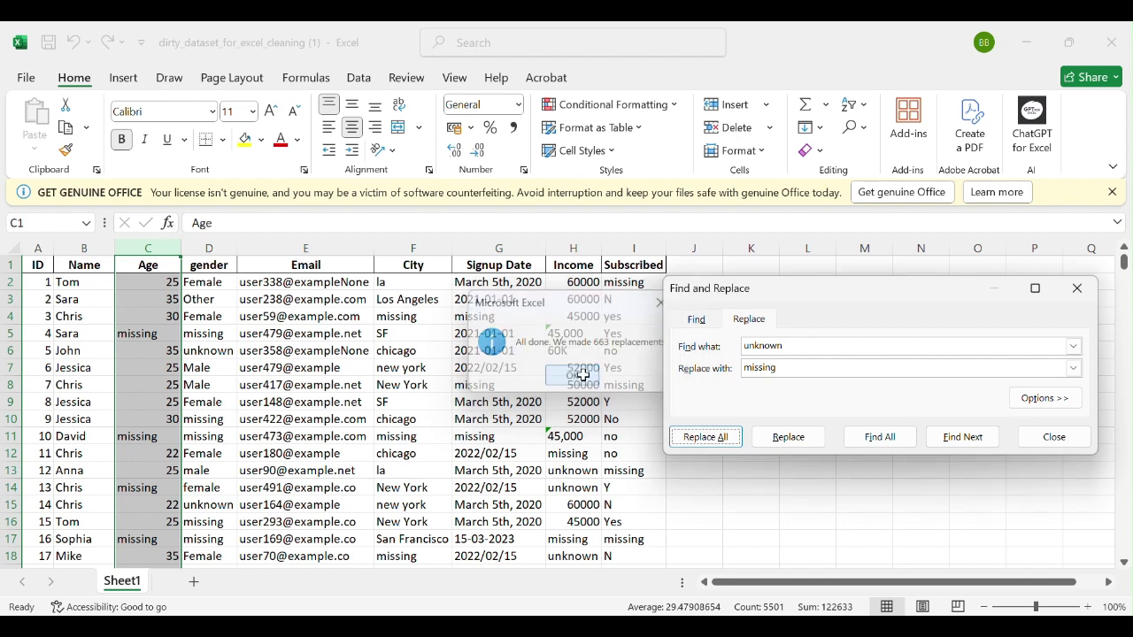
left_click(1072, 292)
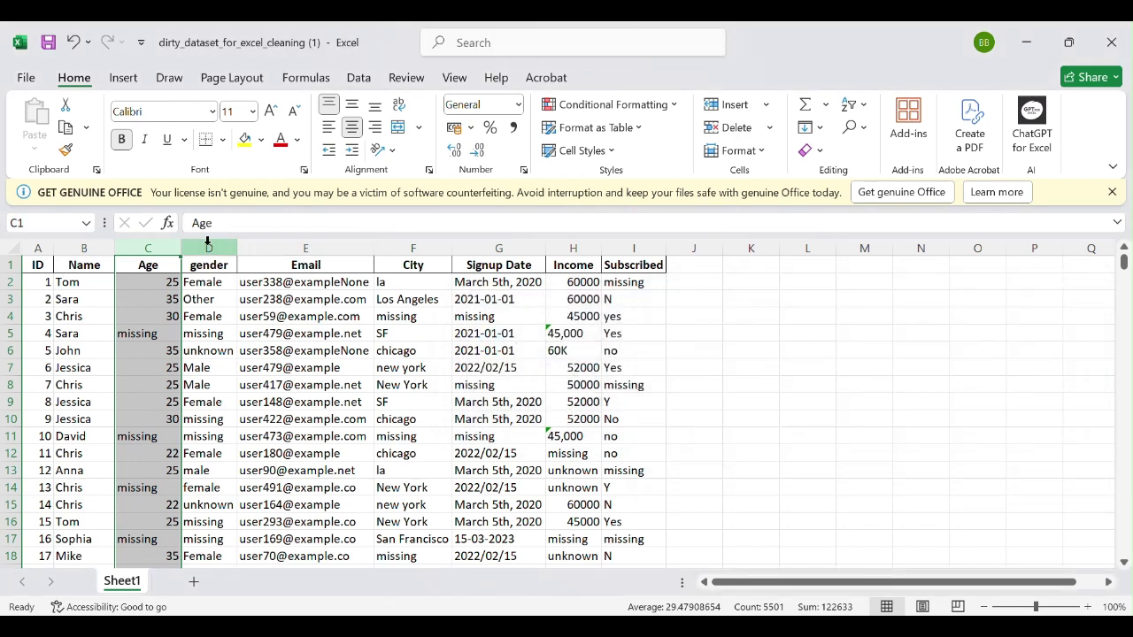
Replace every "unknown" with "missing" in the gender column D and close the replace dialog.
left_click(208, 240)
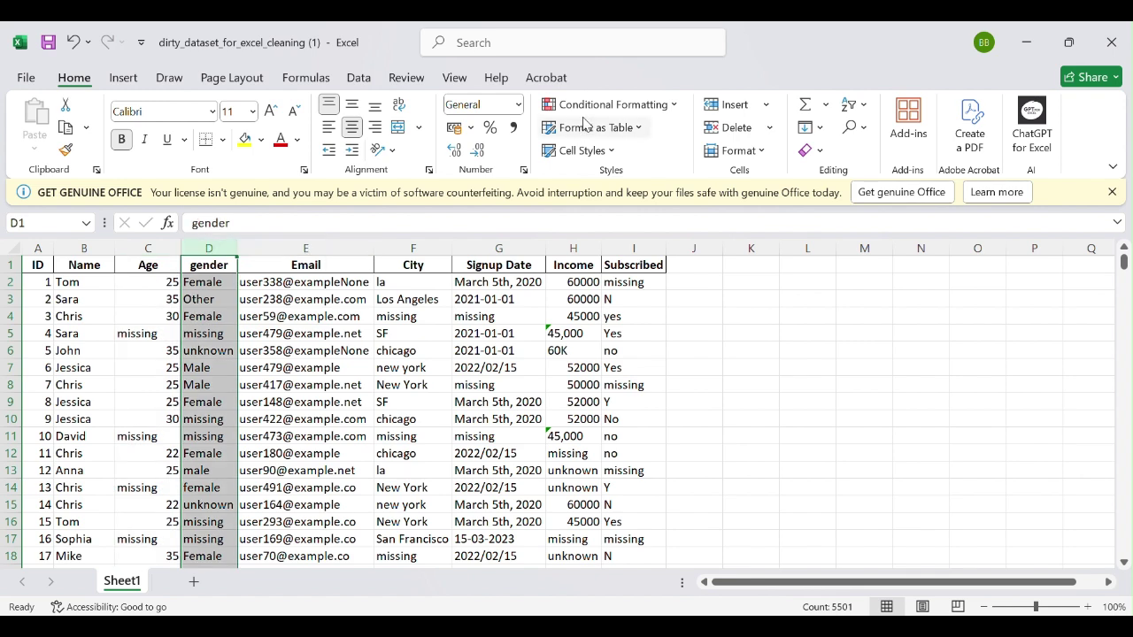
left_click(854, 127)
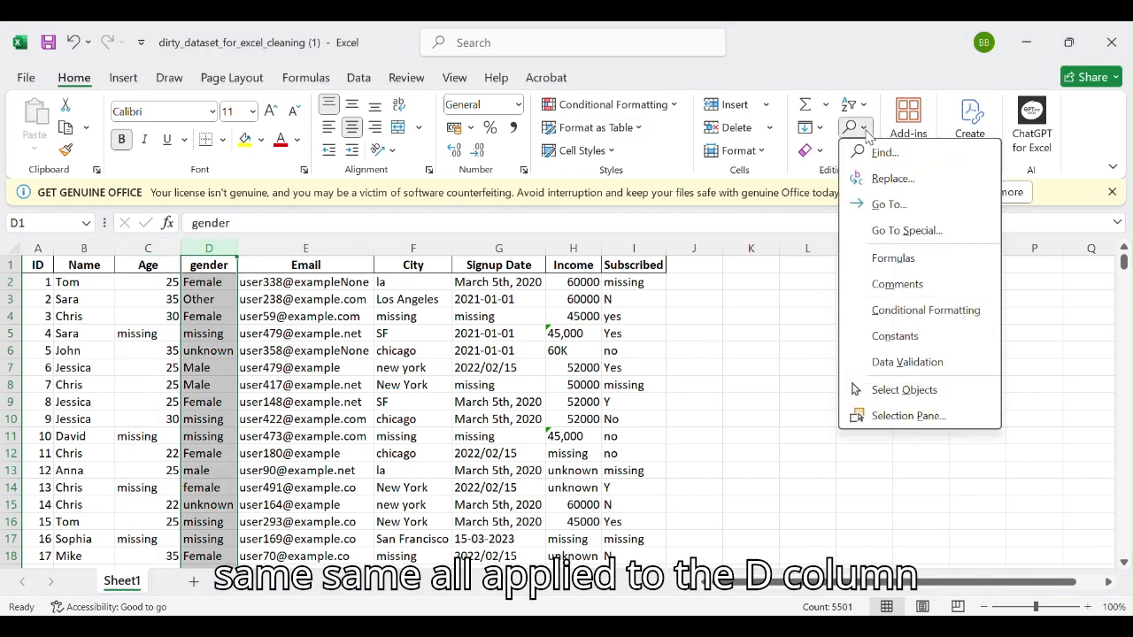
left_click(892, 178)
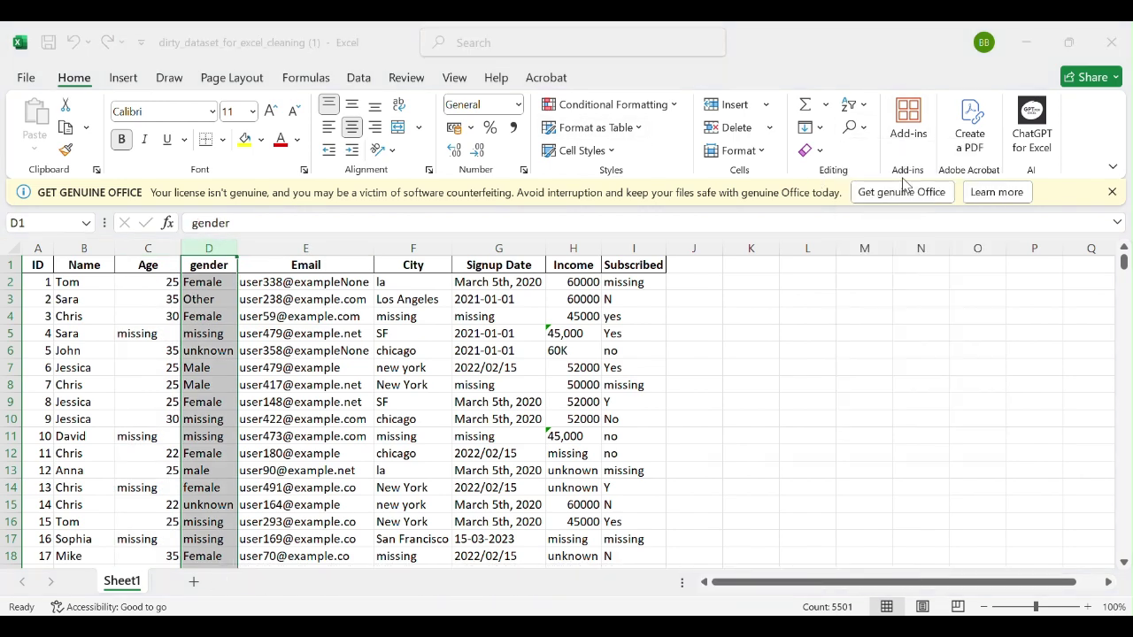
left_click(705, 464)
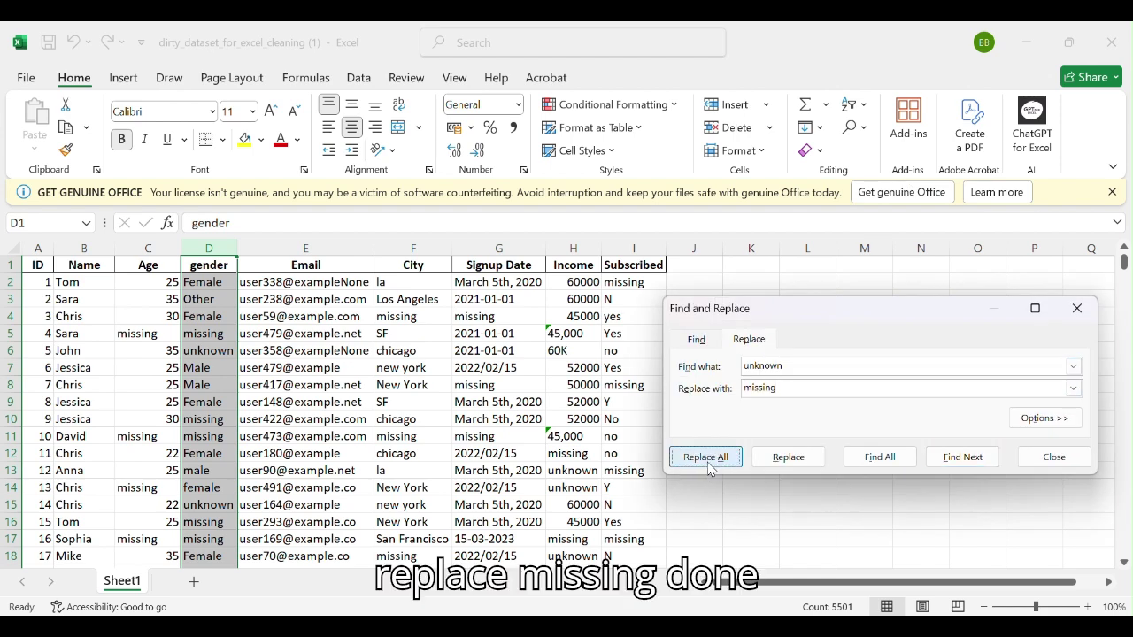
left_click(575, 376)
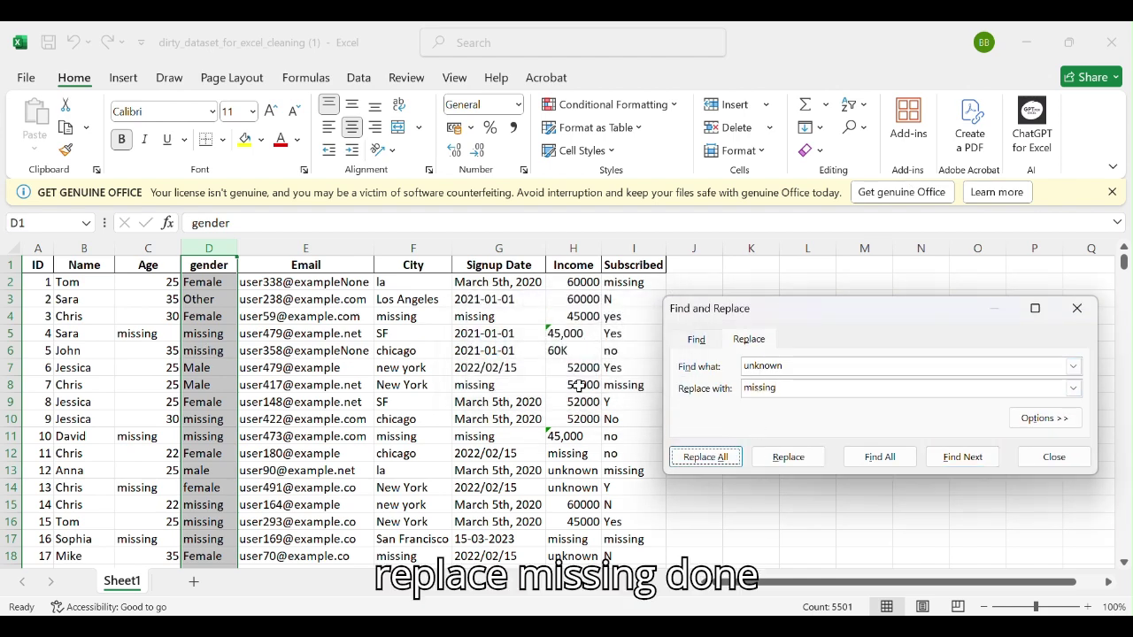
left_click(1077, 309)
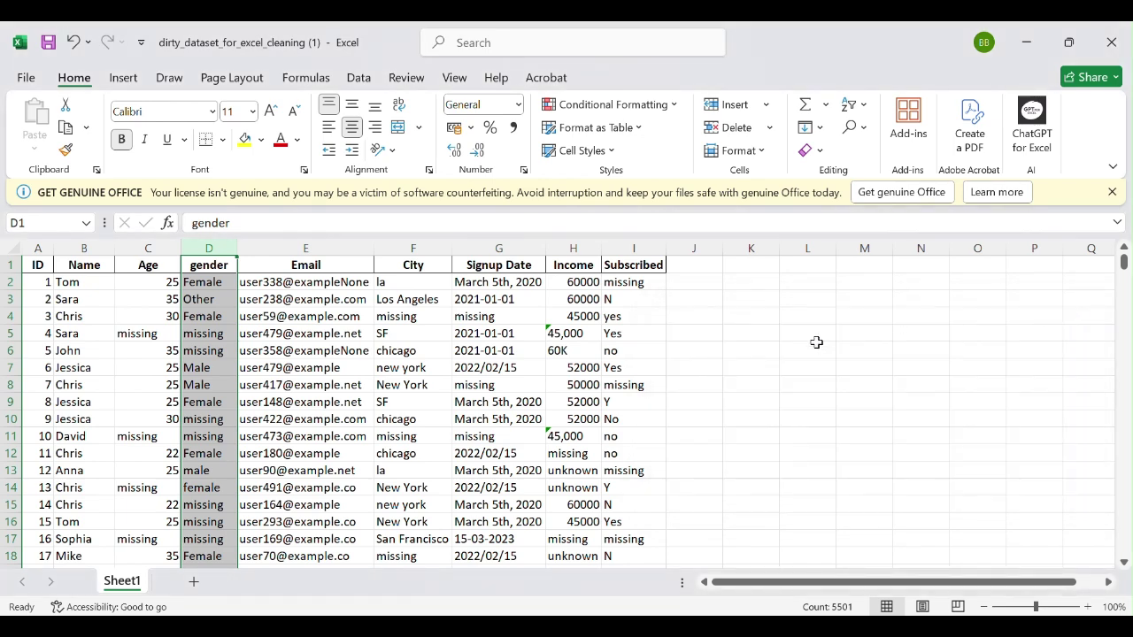
Look down the Email column to examine the address endings, and return to its header.
left_click(316, 400)
key("Down")
key("Down")
key("Down")
key("Down")
key("Down")
key("Down")
key("Down")
key("Down")
key("Down")
key("Down")
key("Down")
key("Down")
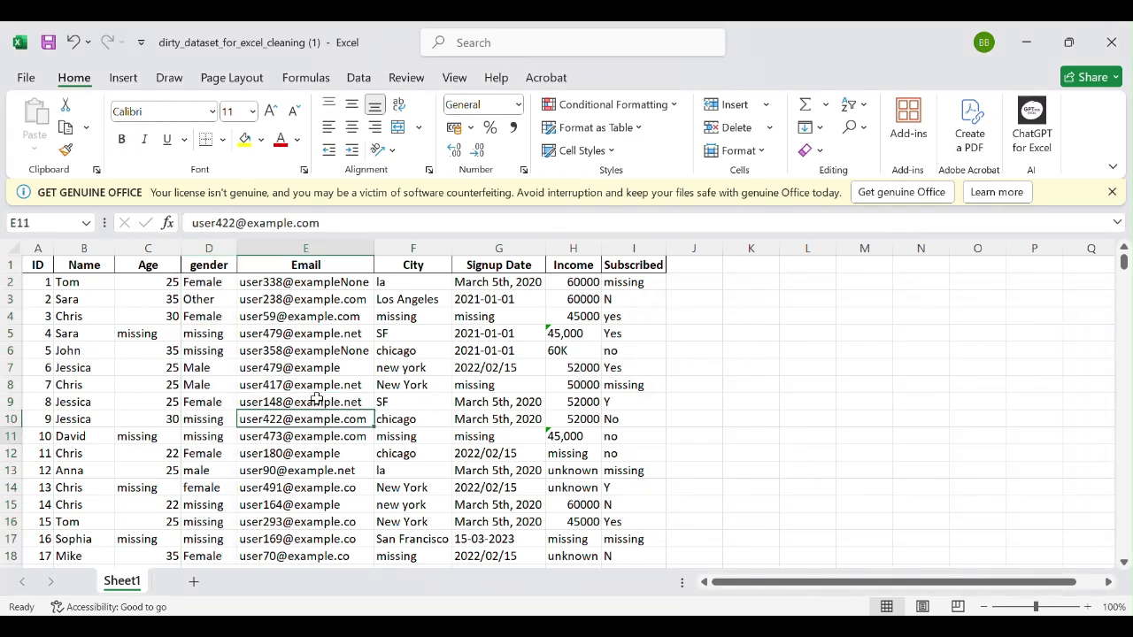
key("Down")
key("Down")
key("Down")
key("Down")
key("Down")
key("Down")
key("Down")
key("Down")
key("Down")
key("Down")
key("Down")
key("Down")
key("Down")
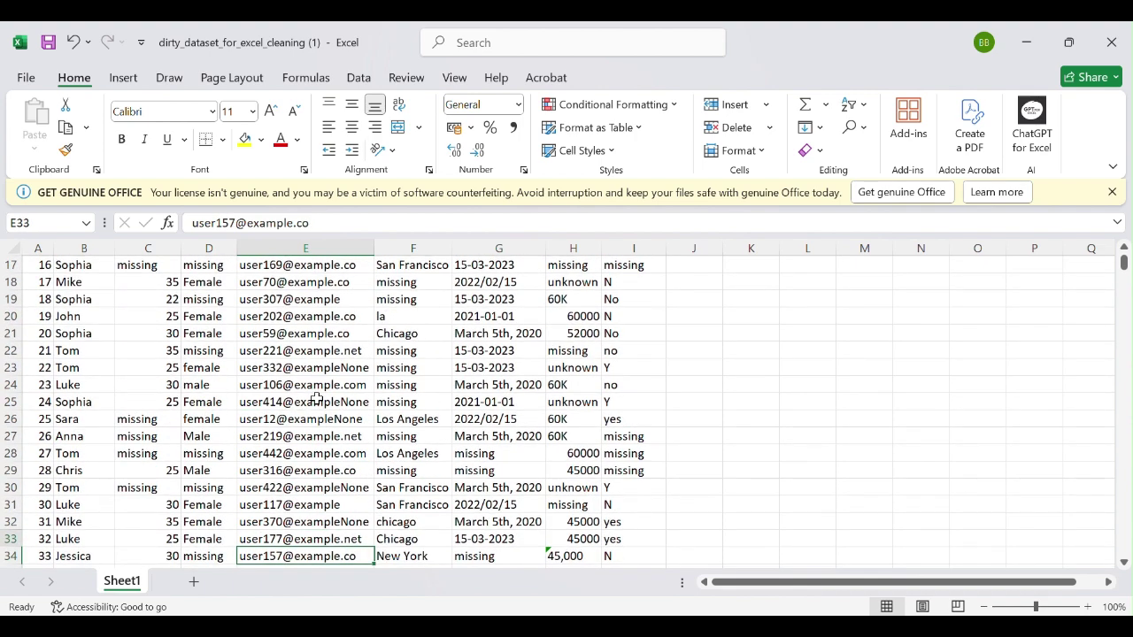
key("Up")
key("Up")
key("Up")
key("Up")
key("Up")
key("Up")
key("Up")
key("Up")
key("Up")
key("Up")
key("Up")
key("Up")
key("Up")
key("Up")
key("Up")
key("Up")
key("Up")
key("Up")
key("Up")
key("Up")
key("Up")
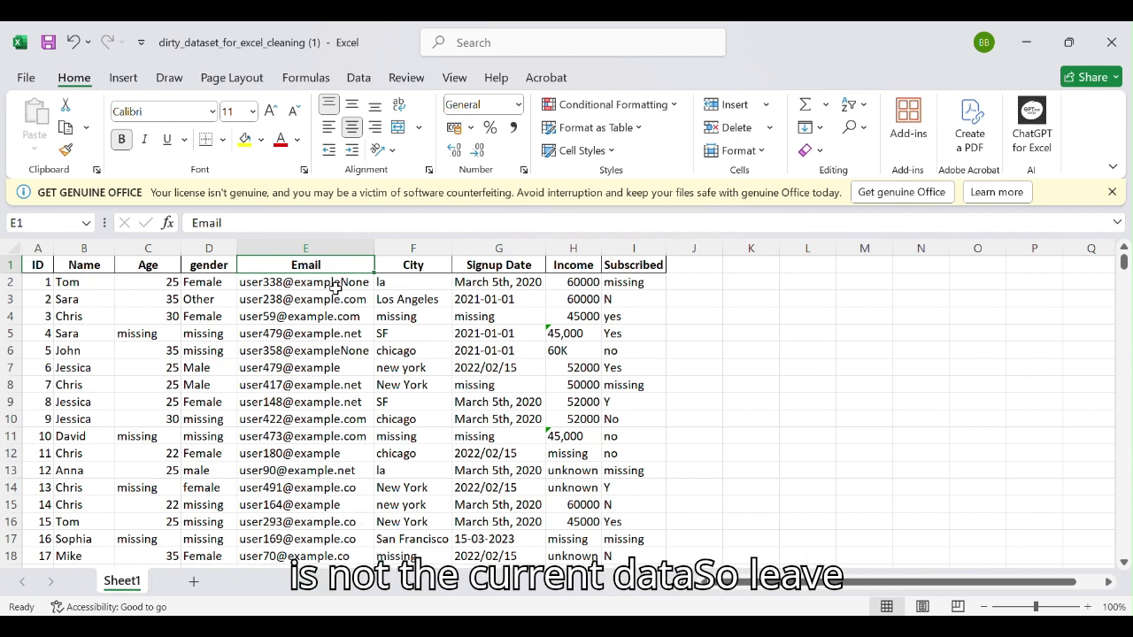
Enter =PROPER(F2) in cell J2 to convert the city names to proper case, and fill it down column J.
left_click(425, 247)
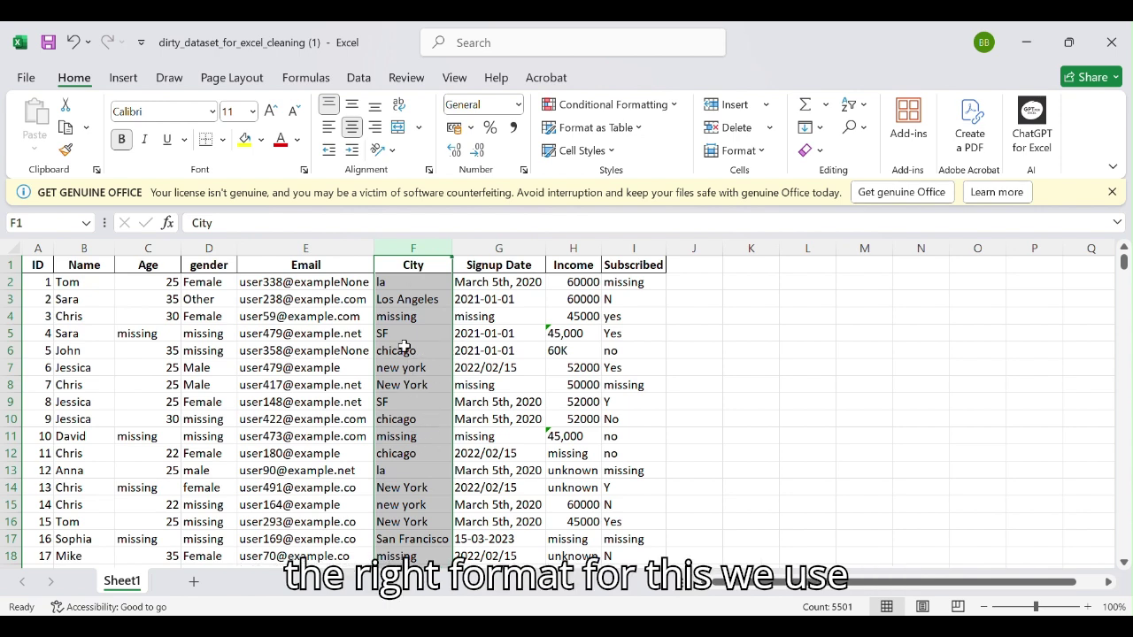
left_click(699, 281)
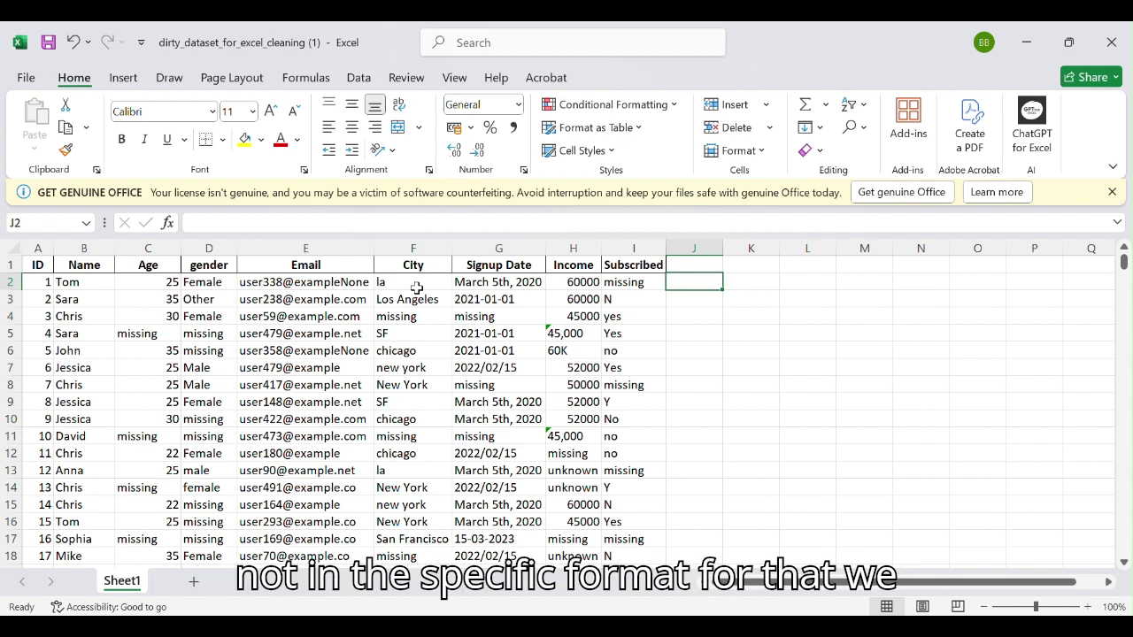
type("=")
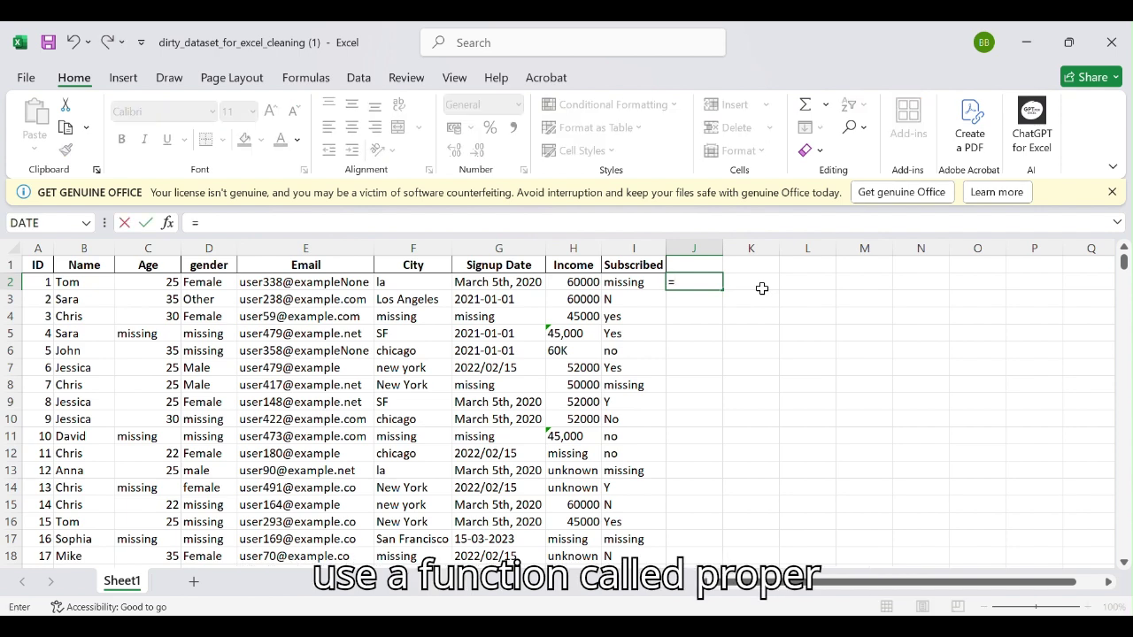
type("proper")
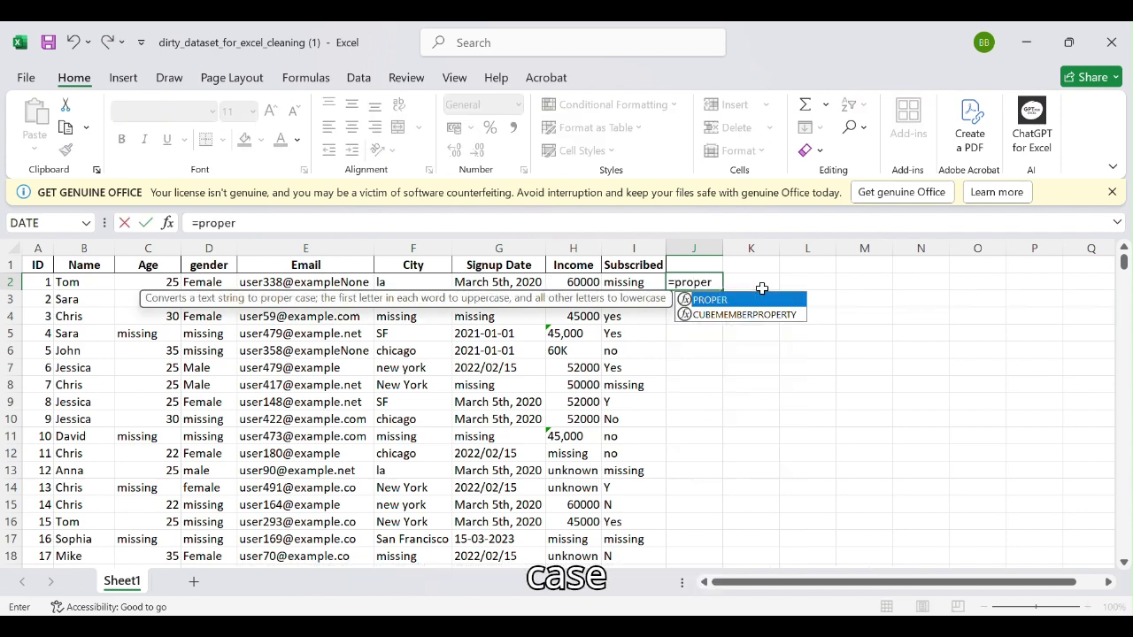
key("Tab")
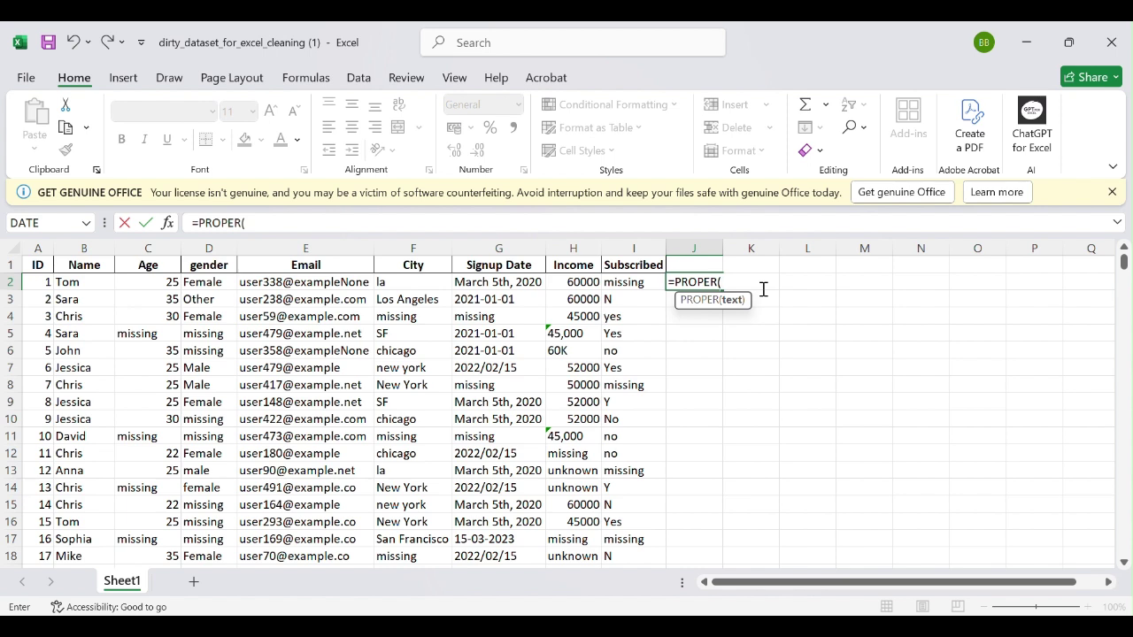
left_click(428, 283)
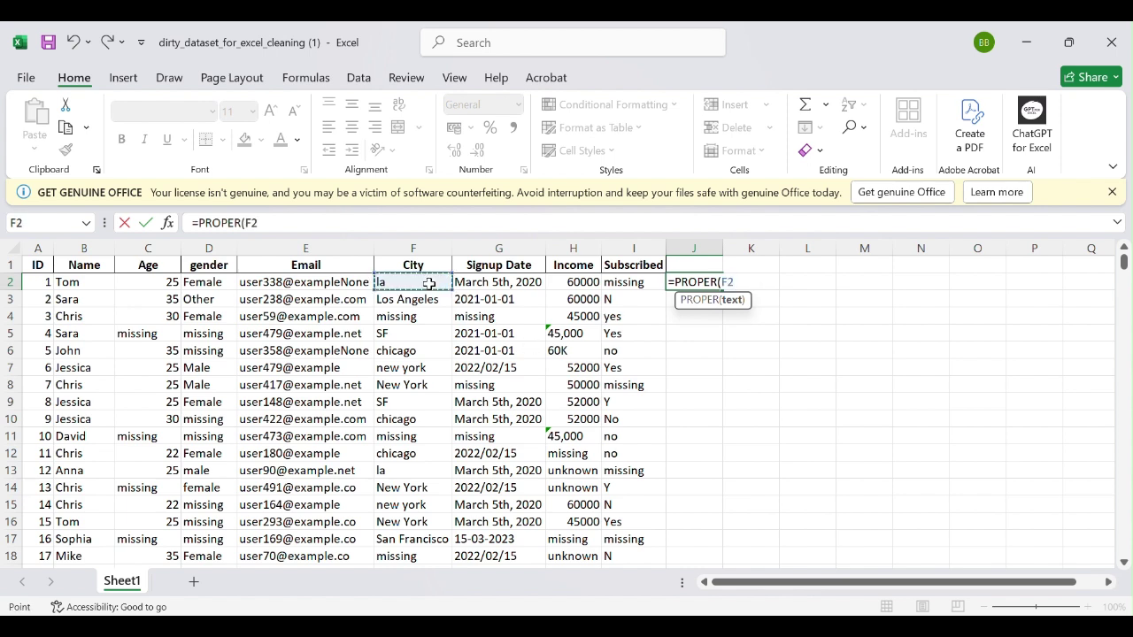
type(")")
key("Return")
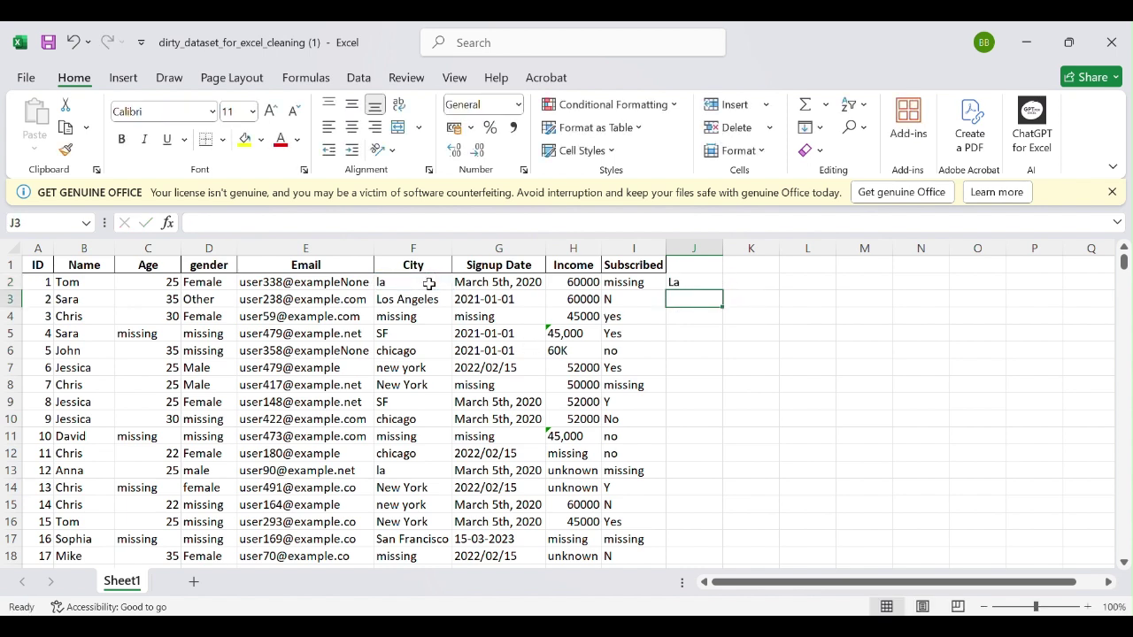
left_click(694, 281)
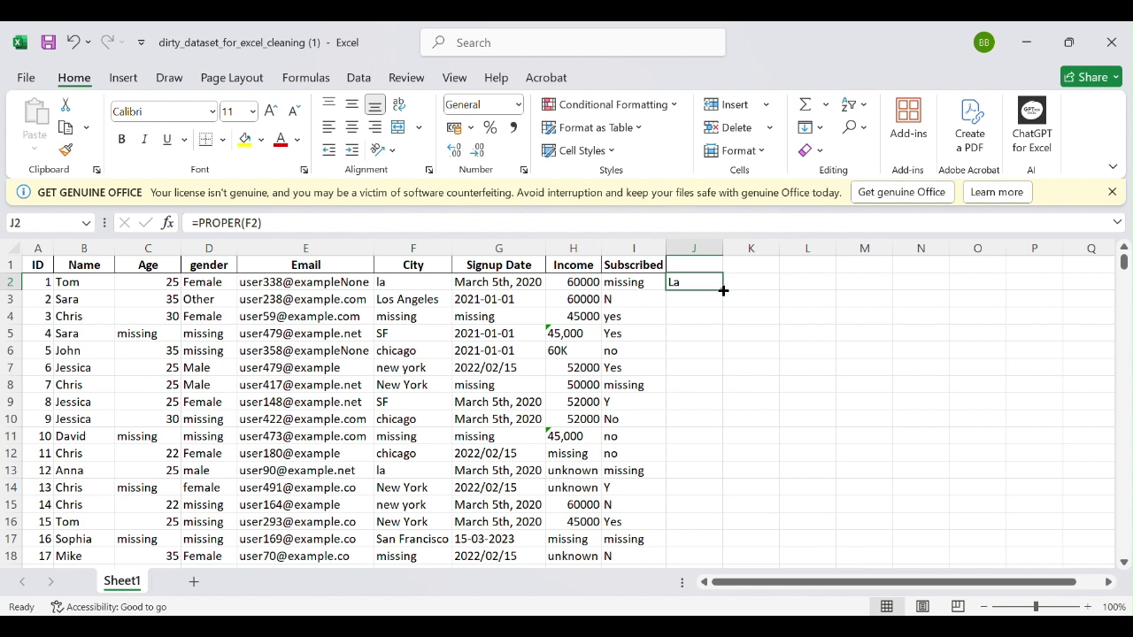
double_click(723, 290)
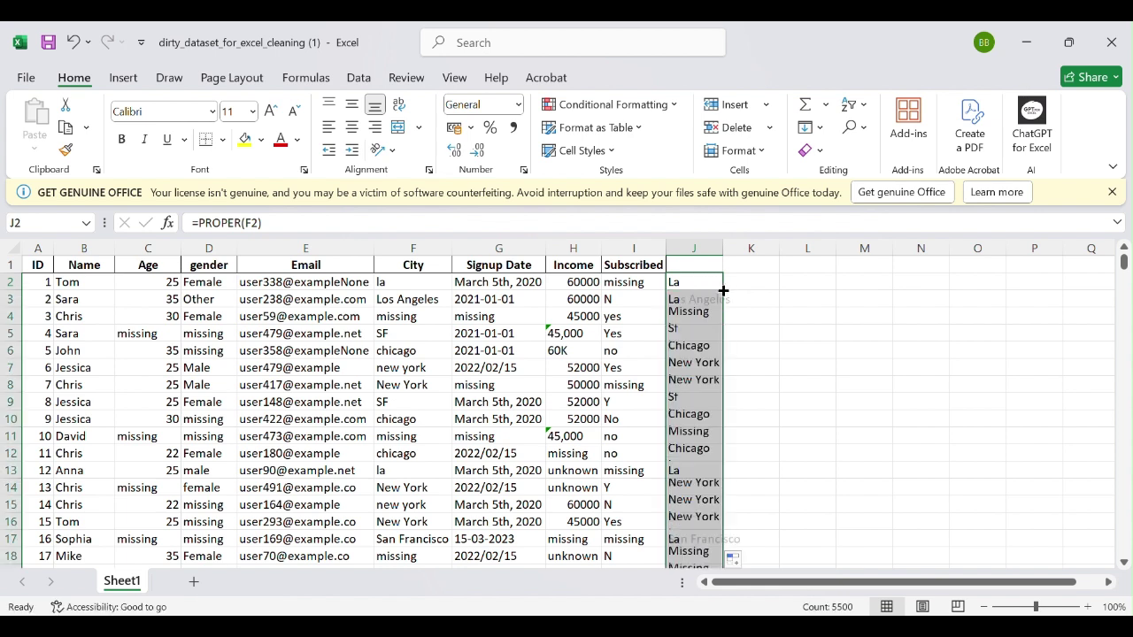
Copy the proper-case helper column J and paste it as values over the City column F.
right_click(696, 248)
left_click(740, 308)
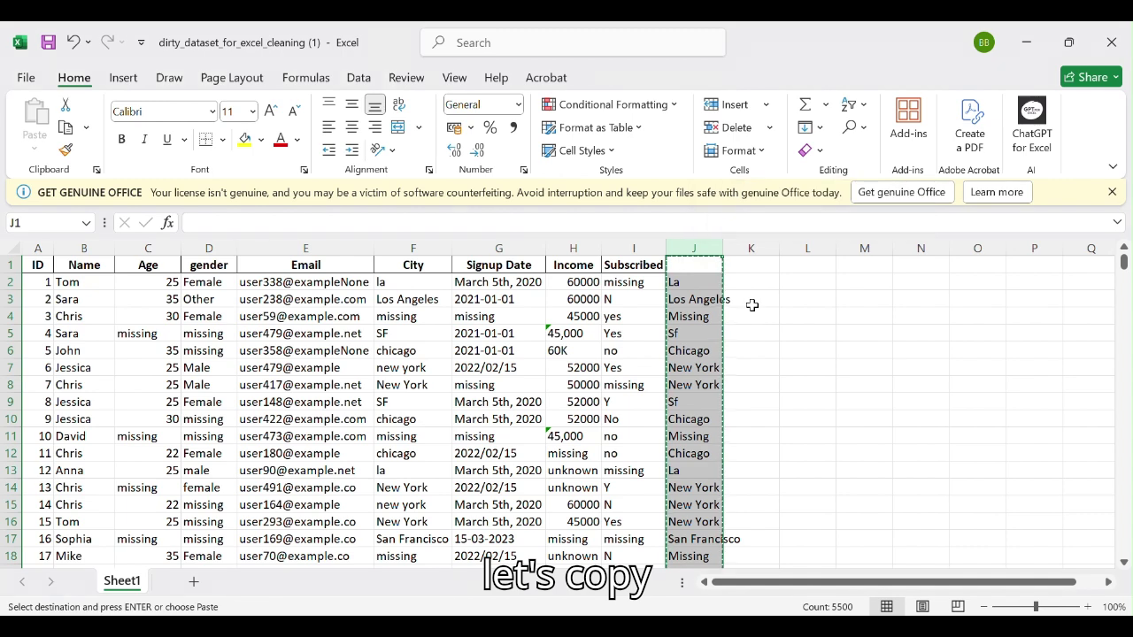
left_click(412, 247)
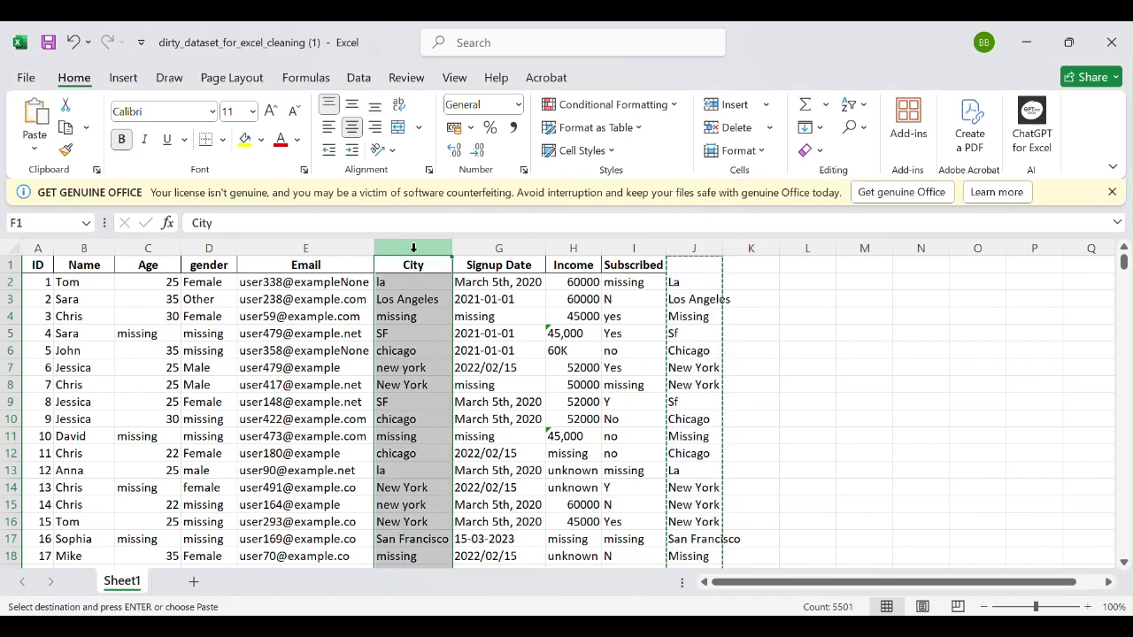
right_click(412, 249)
left_click(477, 373)
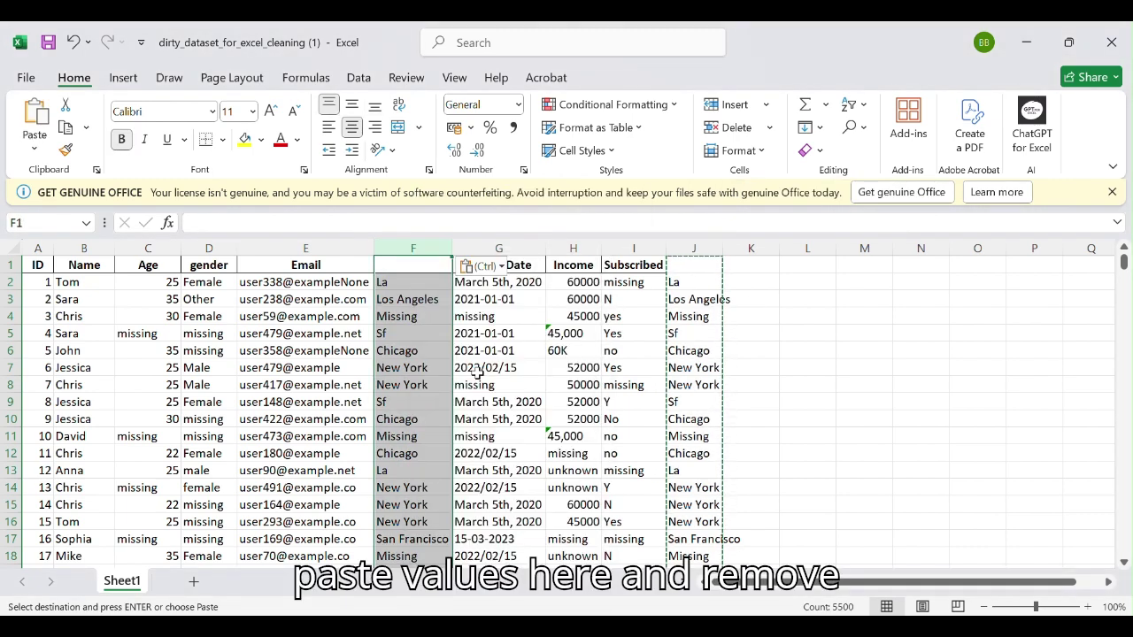
Delete the helper column J.
left_click(689, 248)
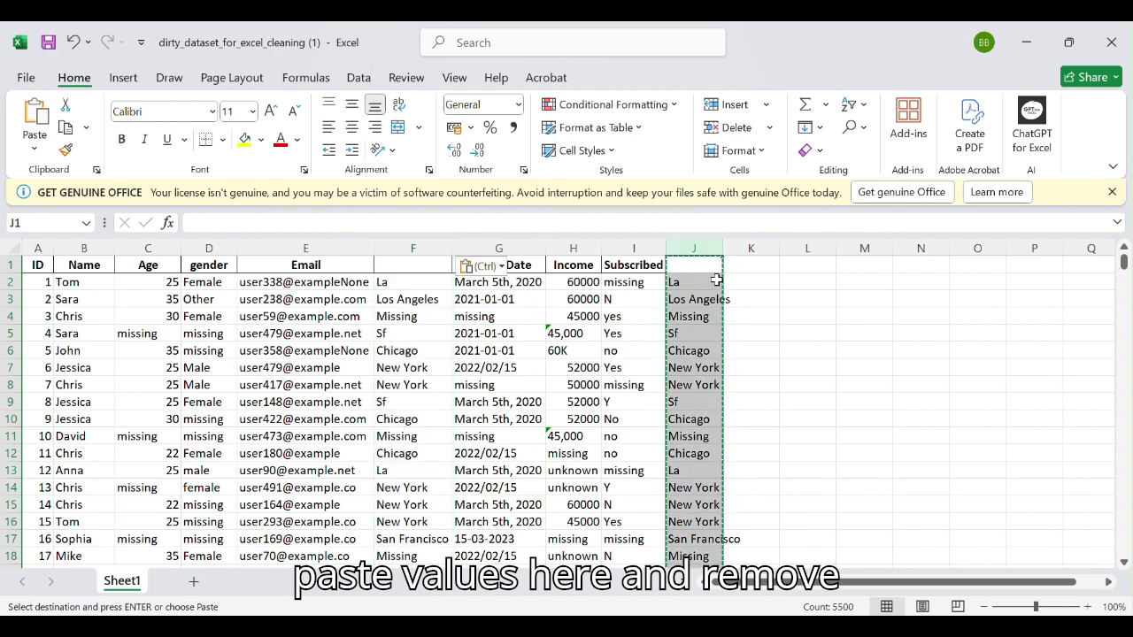
right_click(690, 251)
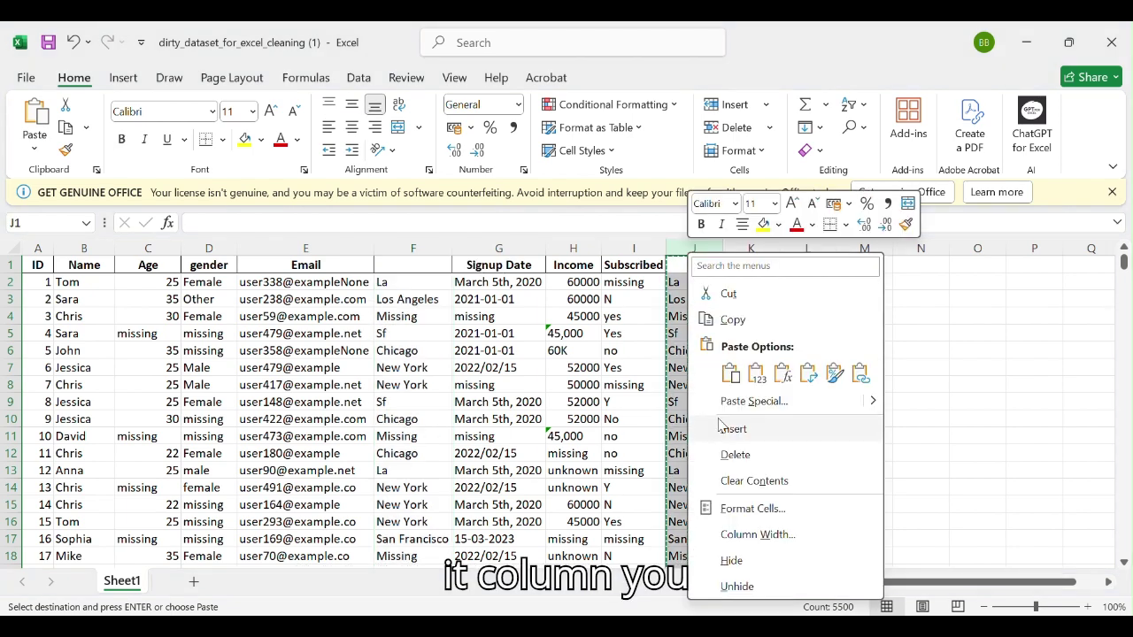
left_click(723, 455)
left_click(687, 282)
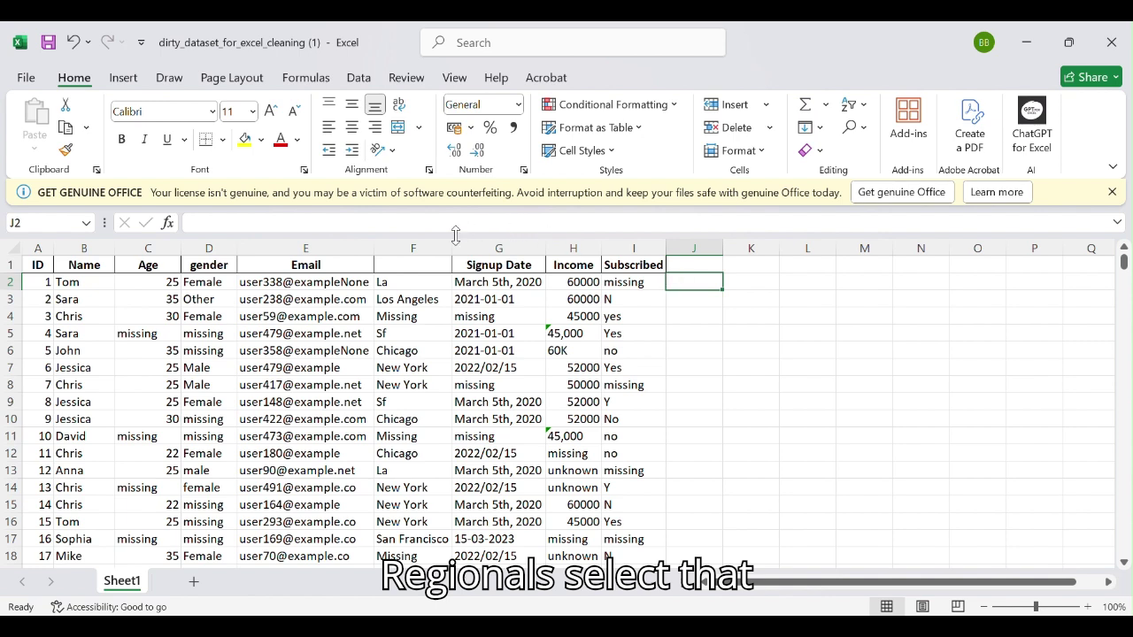
Replace every "La" with "Los Angeles" in the city column F.
left_click(416, 248)
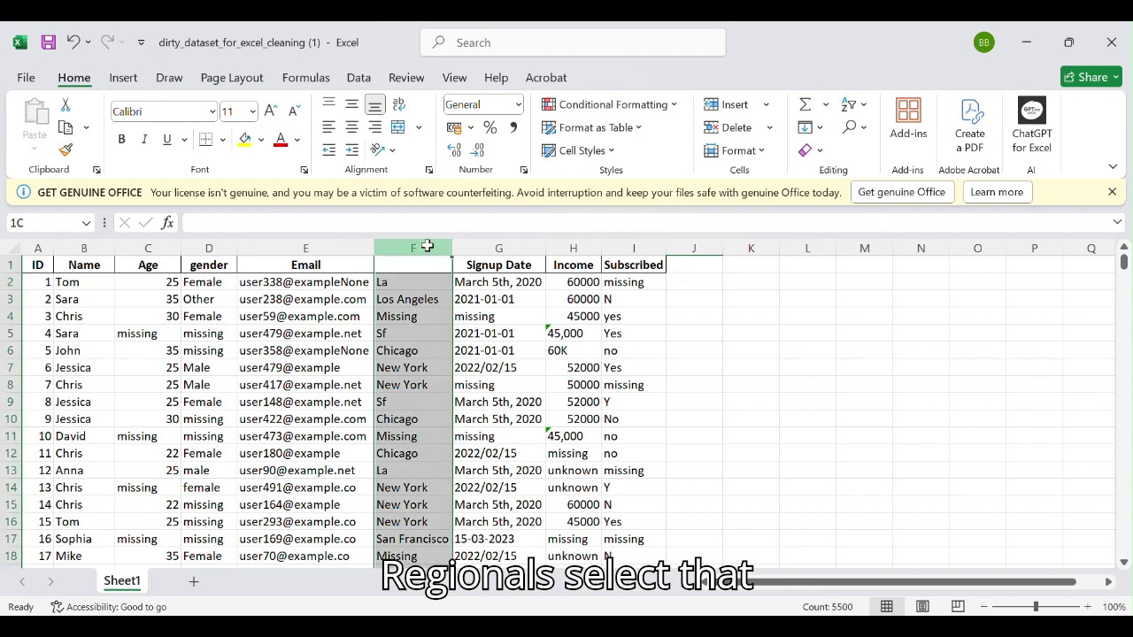
left_click(857, 130)
left_click(884, 177)
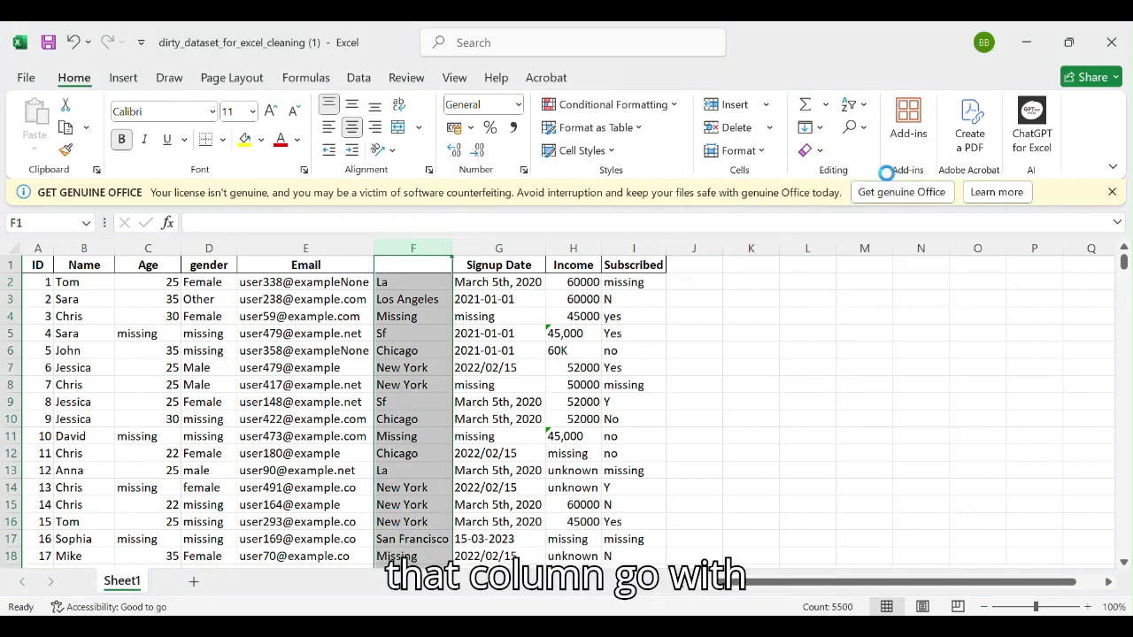
left_click(801, 385)
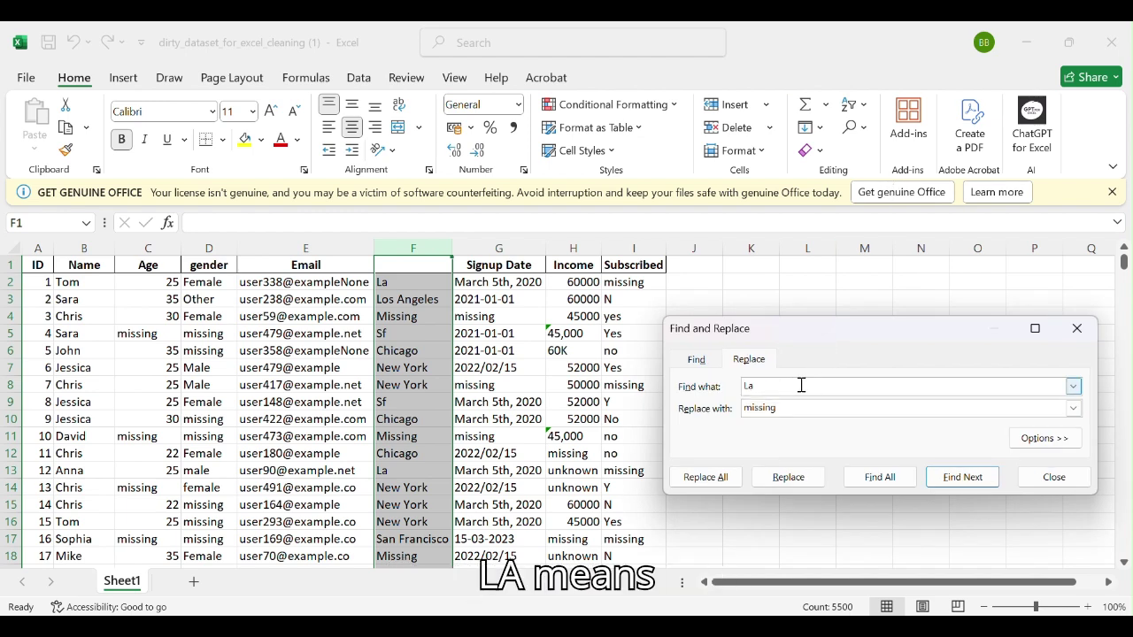
left_click(788, 409)
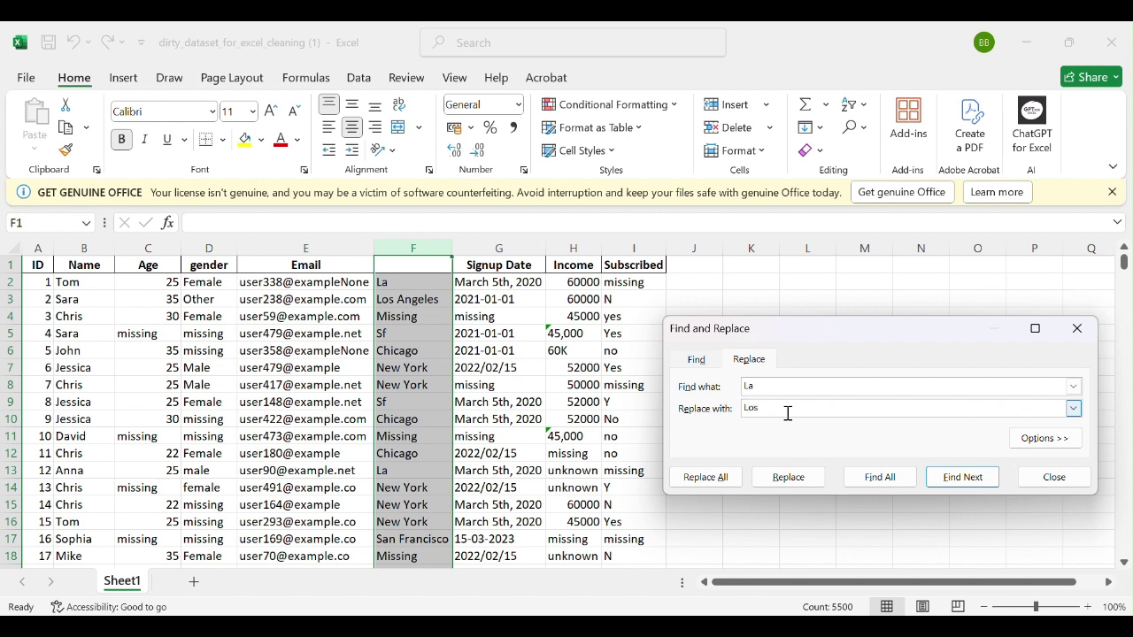
type("Los Angeles")
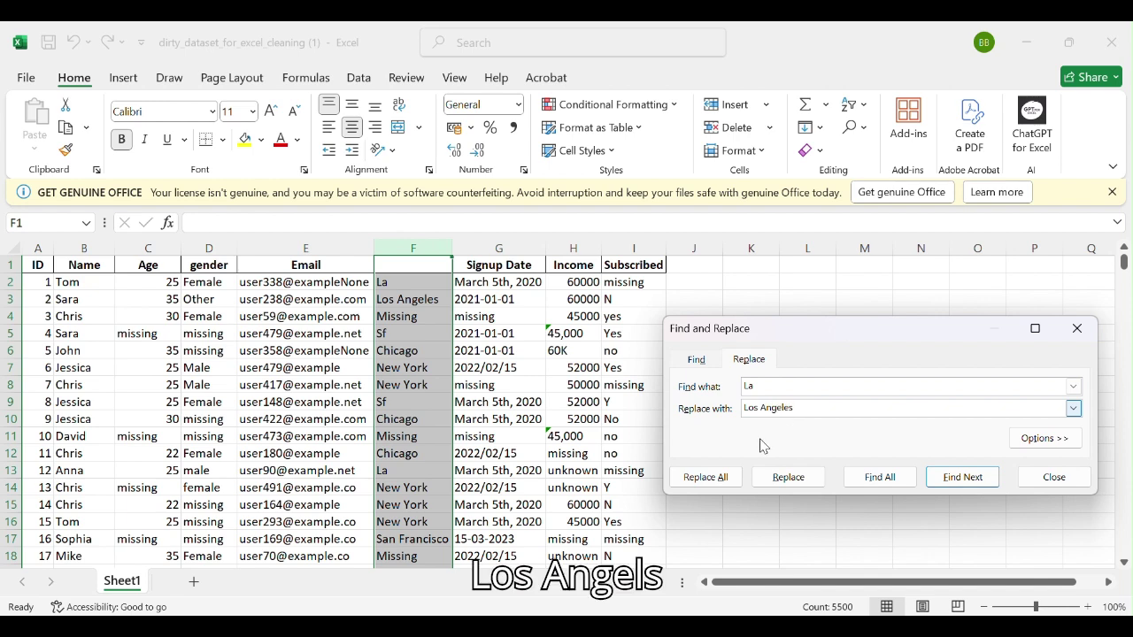
left_click(706, 477)
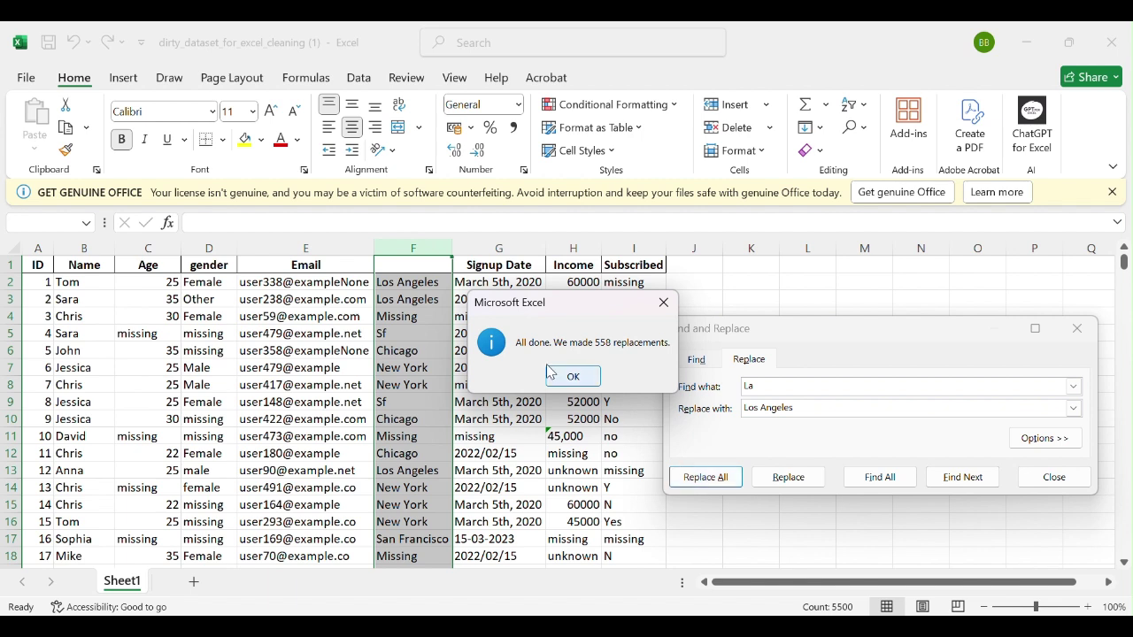
left_click(558, 375)
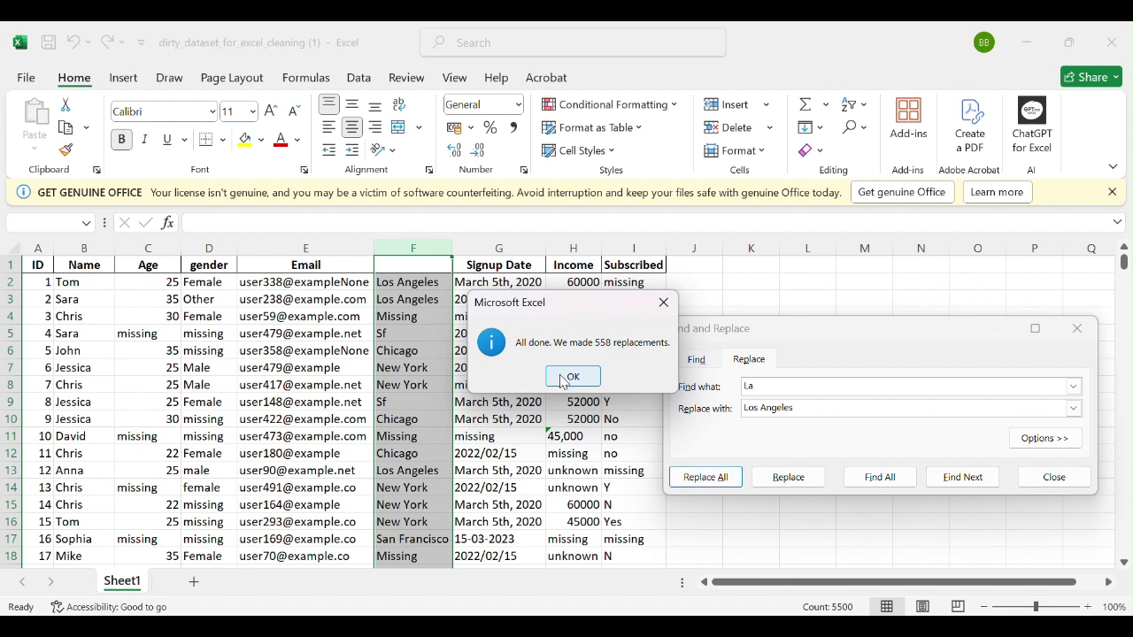
Replace every "Sf" with "San Franscisco" in the city column F.
left_click(778, 387)
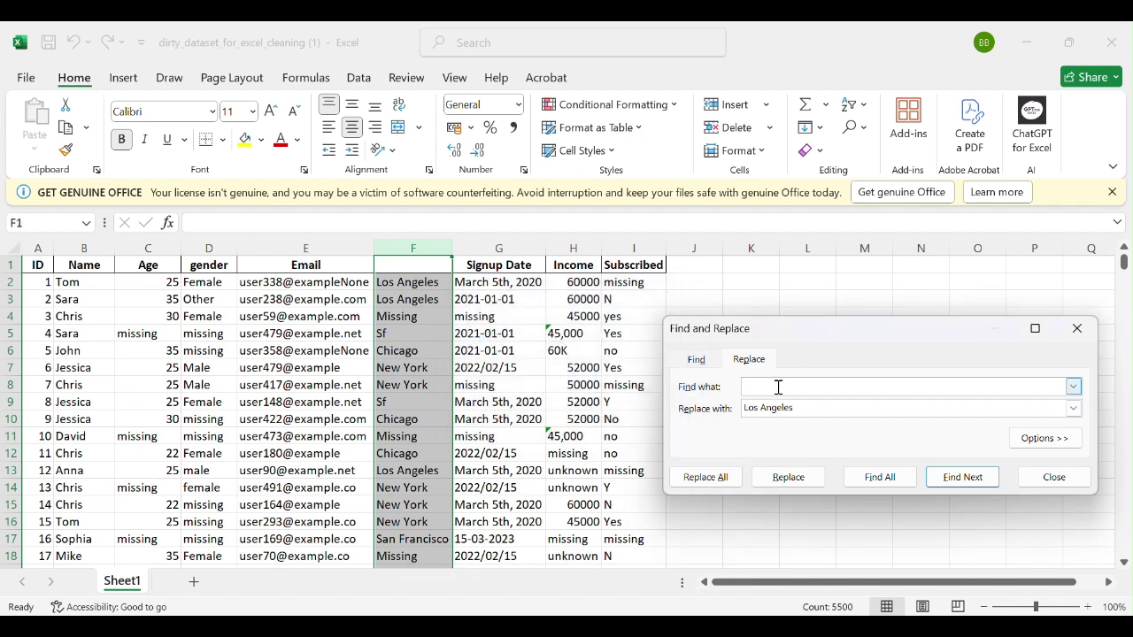
left_click(832, 409)
key("BackSpace")
key("BackSpace")
key("BackSpace")
key("BackSpace")
key("BackSpace")
key("BackSpace")
key("BackSpace")
key("BackSpace")
key("BackSpace")
key("BackSpace")
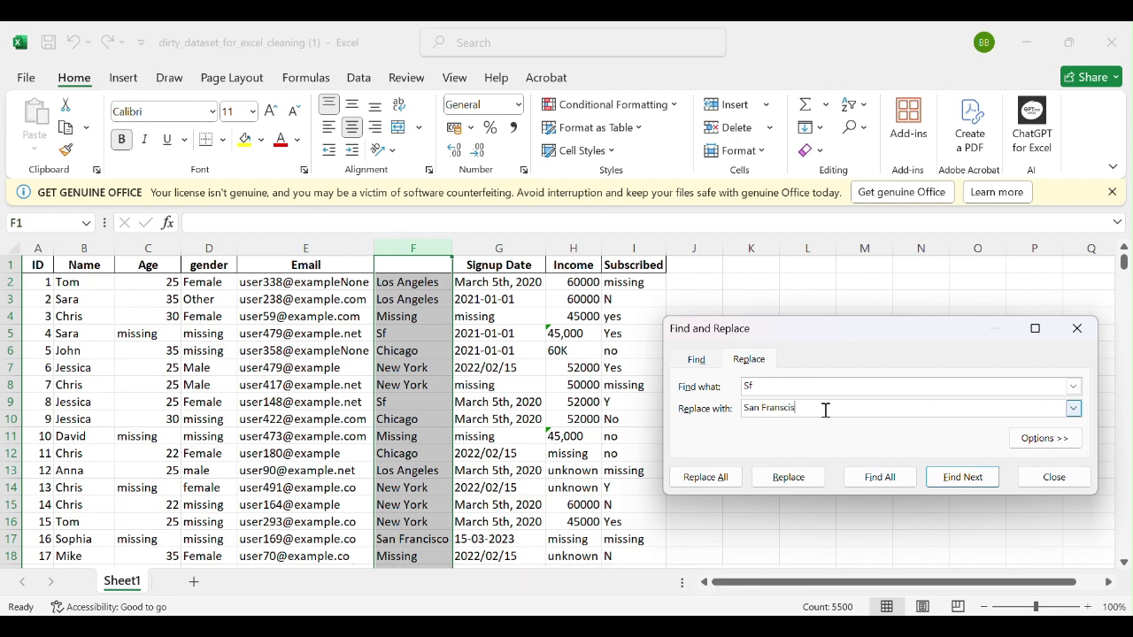
type("co")
left_click(712, 485)
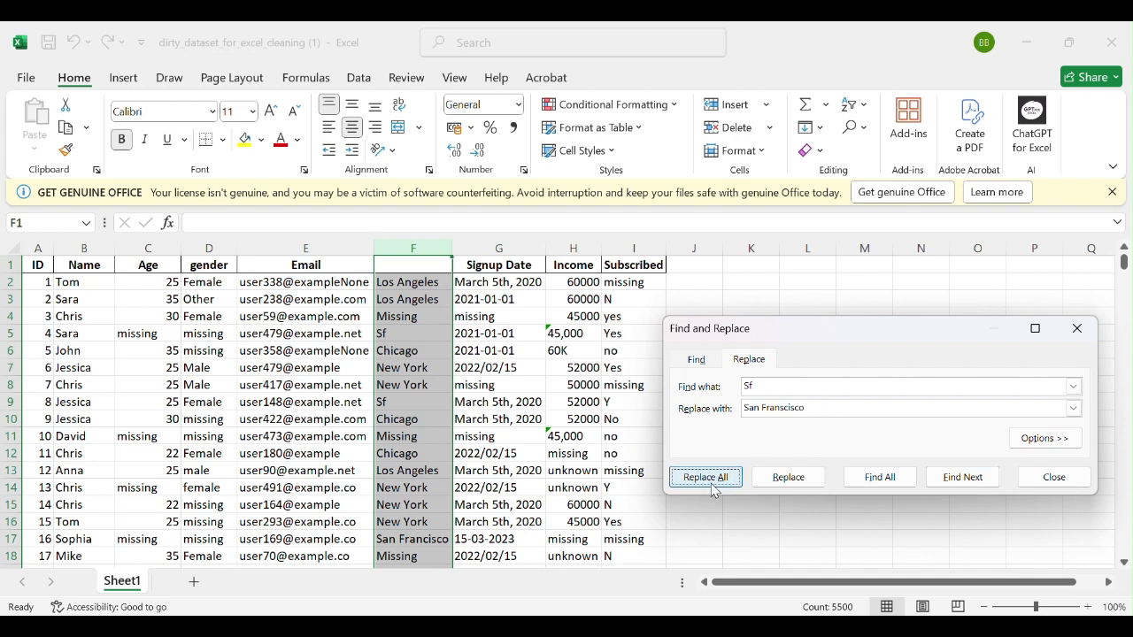
left_click(575, 373)
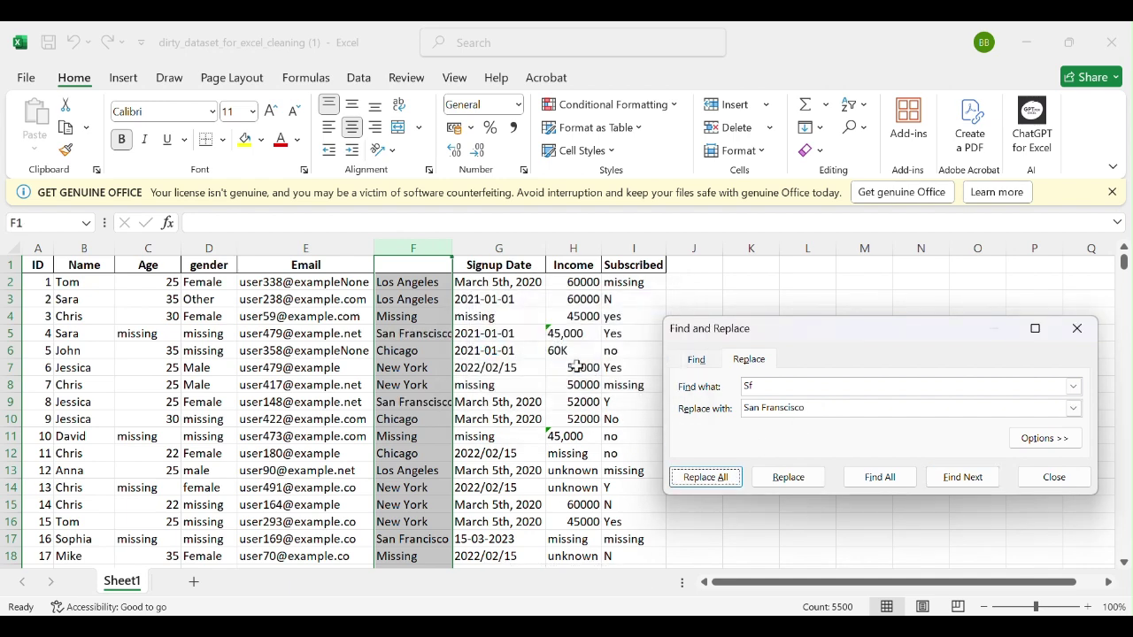
Finish replacing values and restore the header of column F as "city" in cell F1.
left_click(1077, 327)
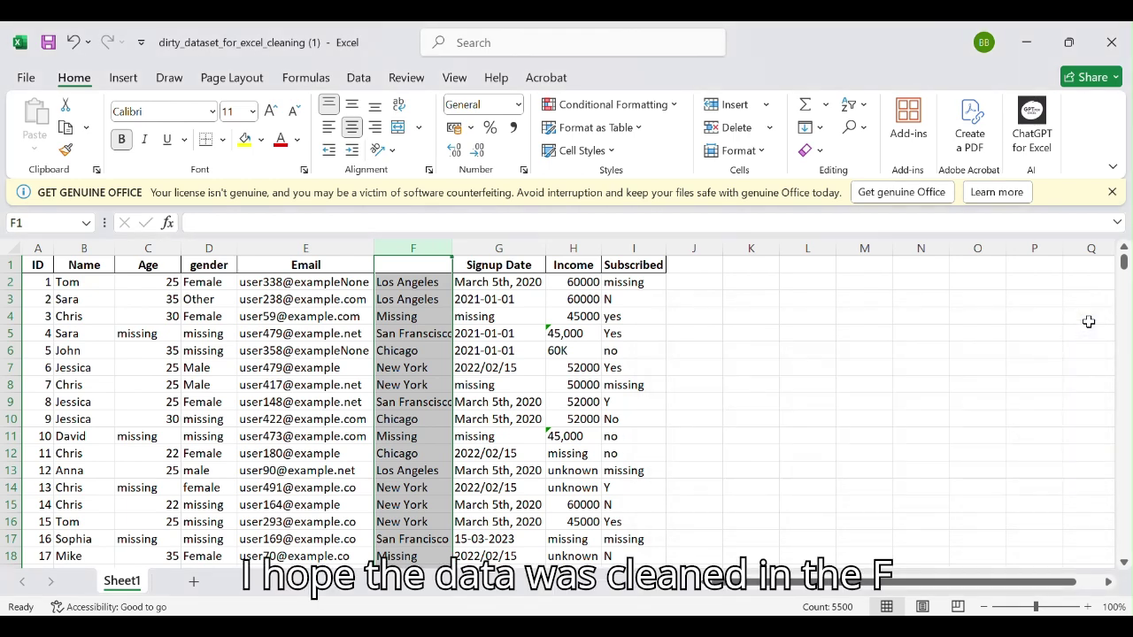
left_click(403, 266)
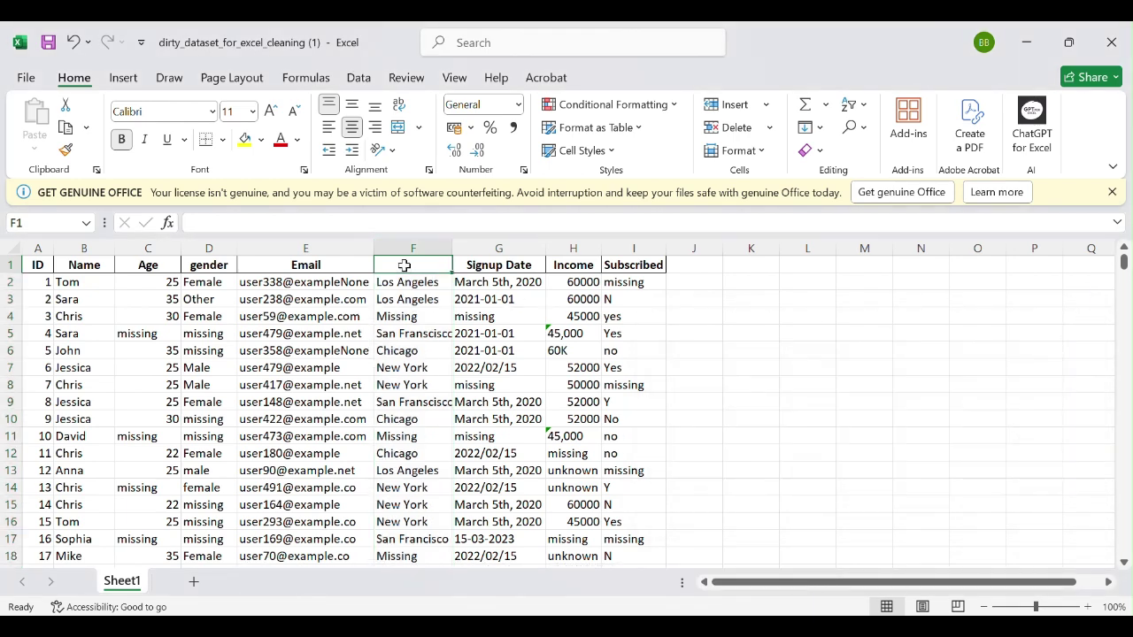
type("City")
key("Return")
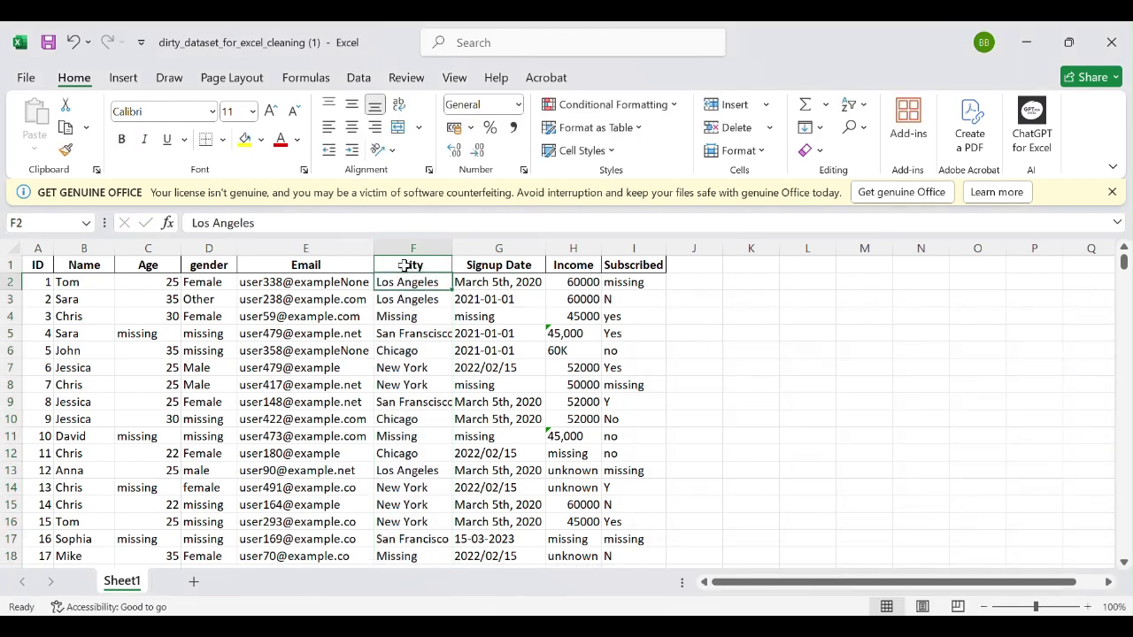
Review the cleaned values in the city column down to about row 46 and return to the top of the sheet.
left_click(1123, 259)
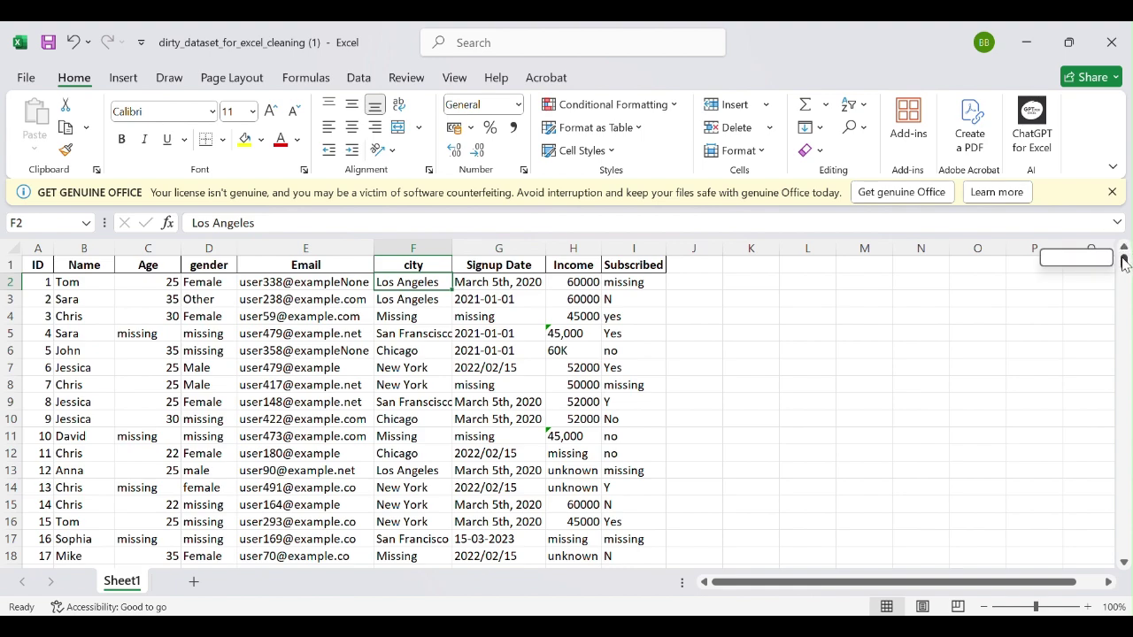
key("Down")
key("Down")
key("Down")
key("Down")
key("Down")
key("Down")
key("Down")
key("Down")
key("Down")
key("Down")
key("Down")
key("Down")
key("Down")
key("Down")
key("Down")
key("Down")
key("Down")
key("Down")
key("Down")
key("Down")
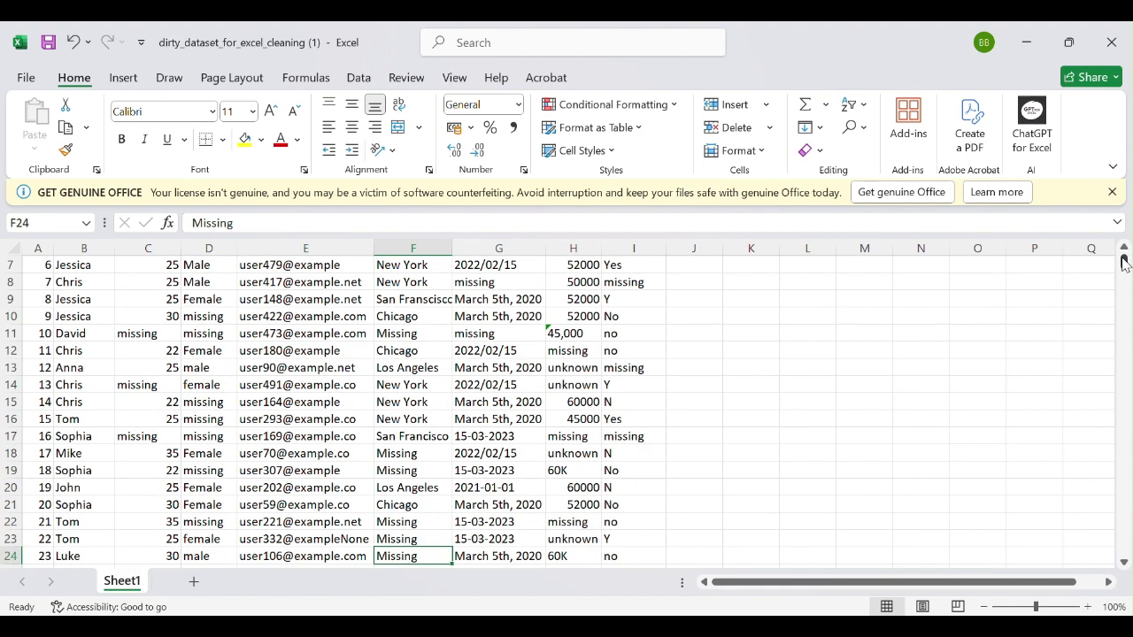
key("Down")
key("Down")
key("Down")
key("Down")
key("Down")
key("Down")
key("Down")
key("Down")
key("Down")
key("Down")
key("Down")
key("Down")
key("Down")
key("Down")
key("Down")
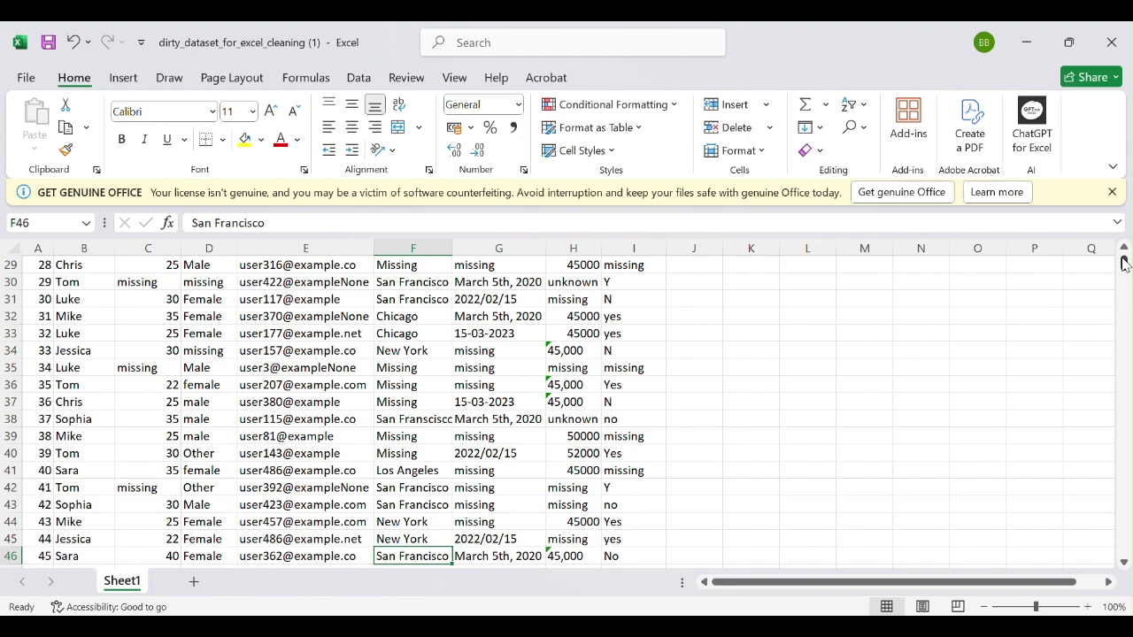
key("Page_Up")
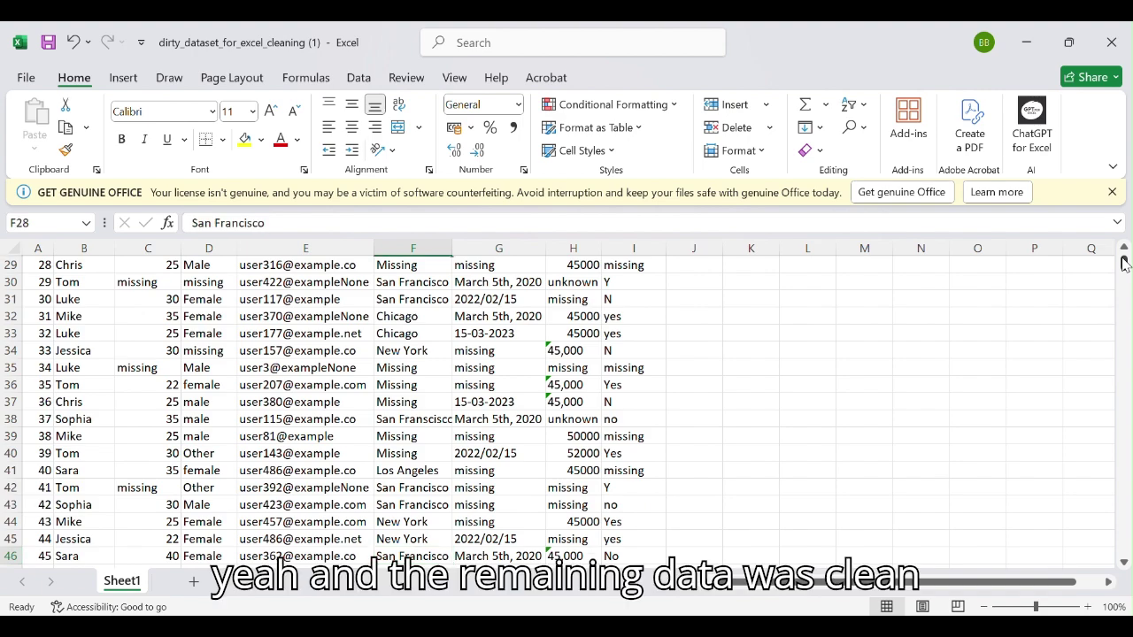
key("Page_Up")
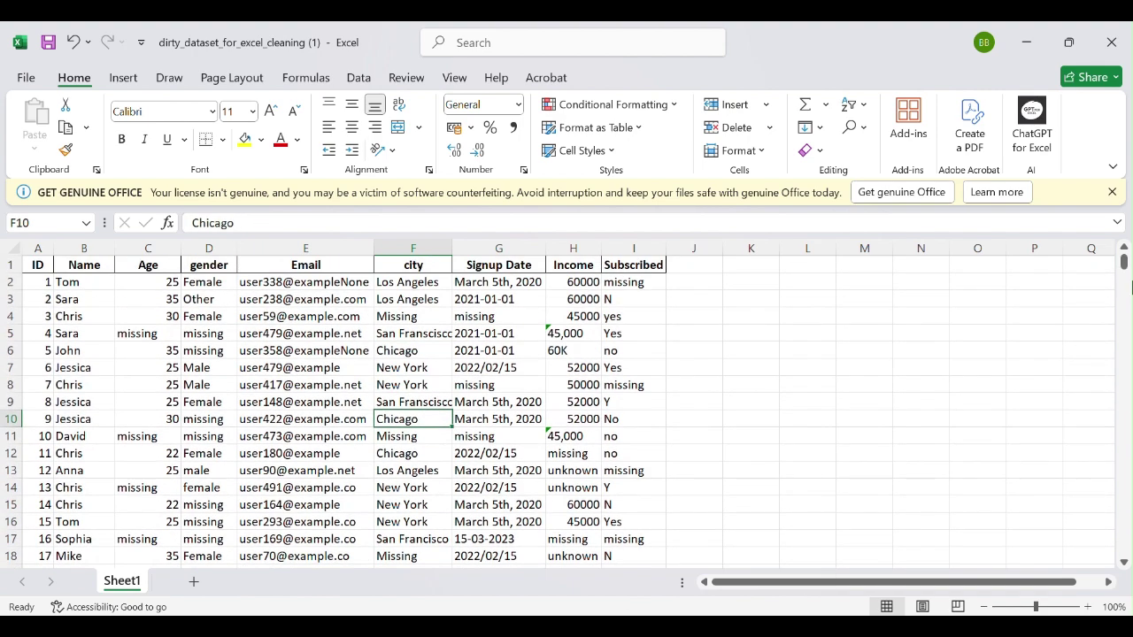
Fit the city column's width to its contents and apply a Date number format to the Signup Date column.
double_click(456, 240)
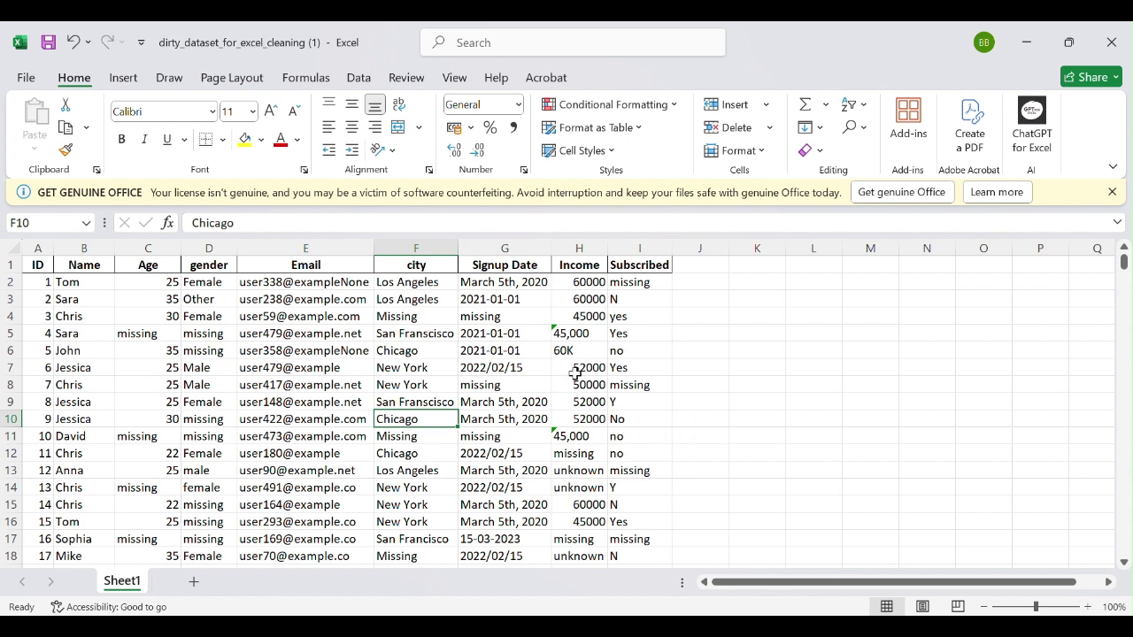
left_click(506, 239)
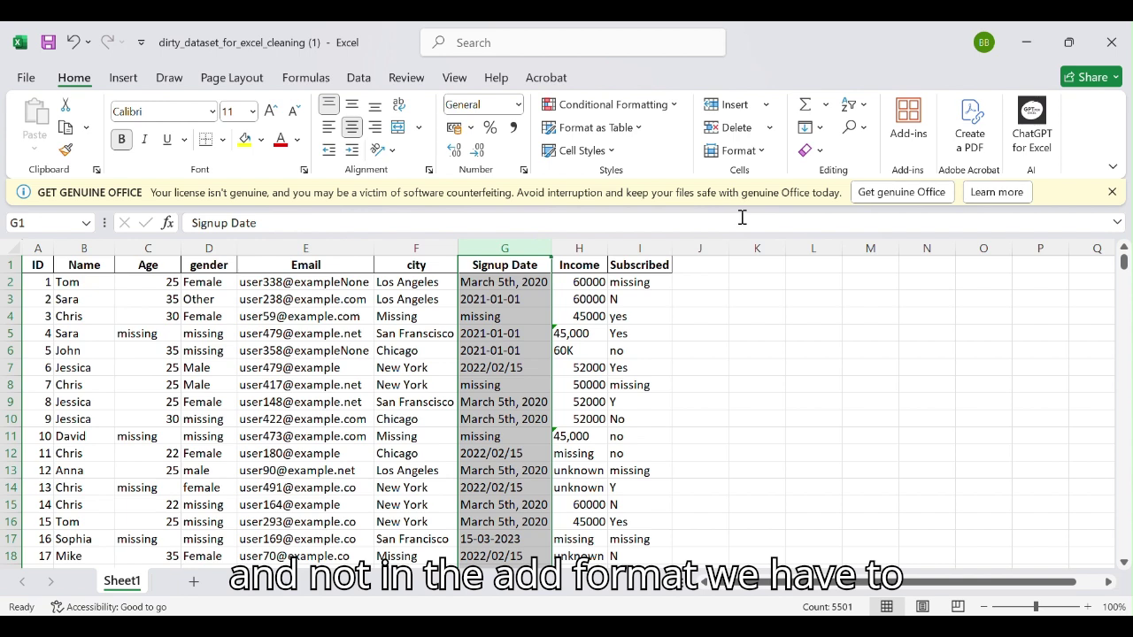
left_click(514, 248)
right_click(514, 247)
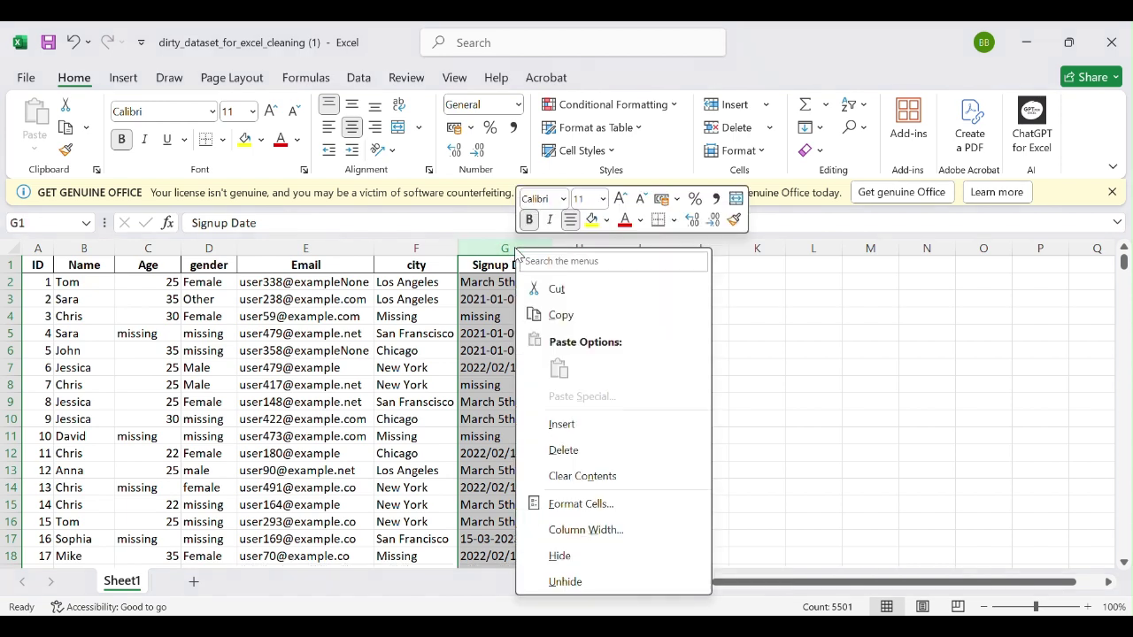
left_click(671, 511)
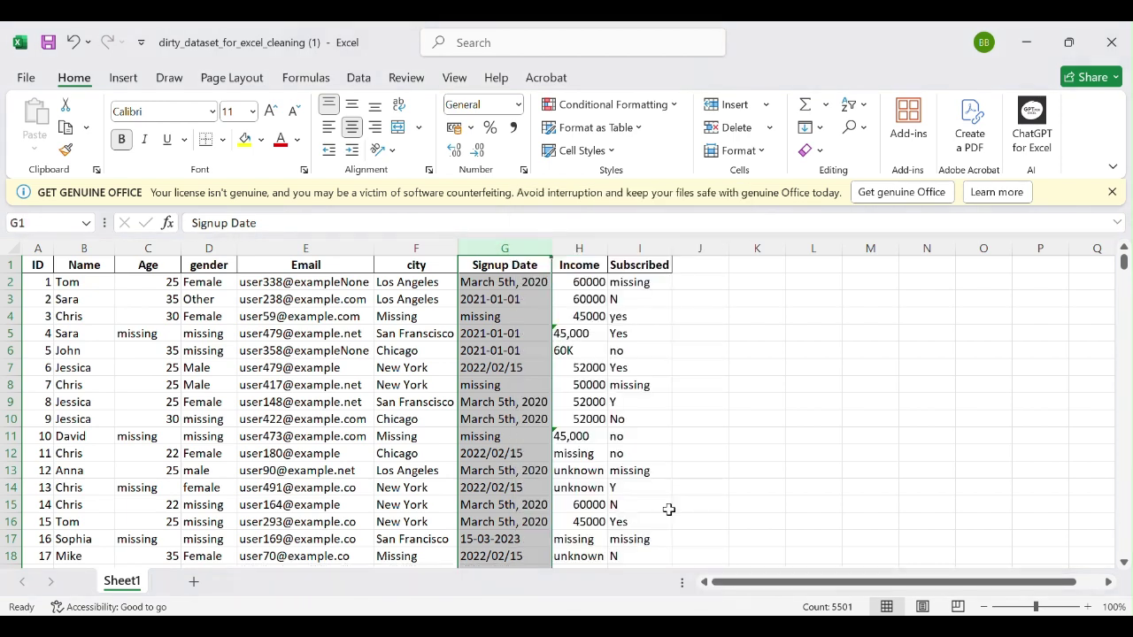
left_click(483, 291)
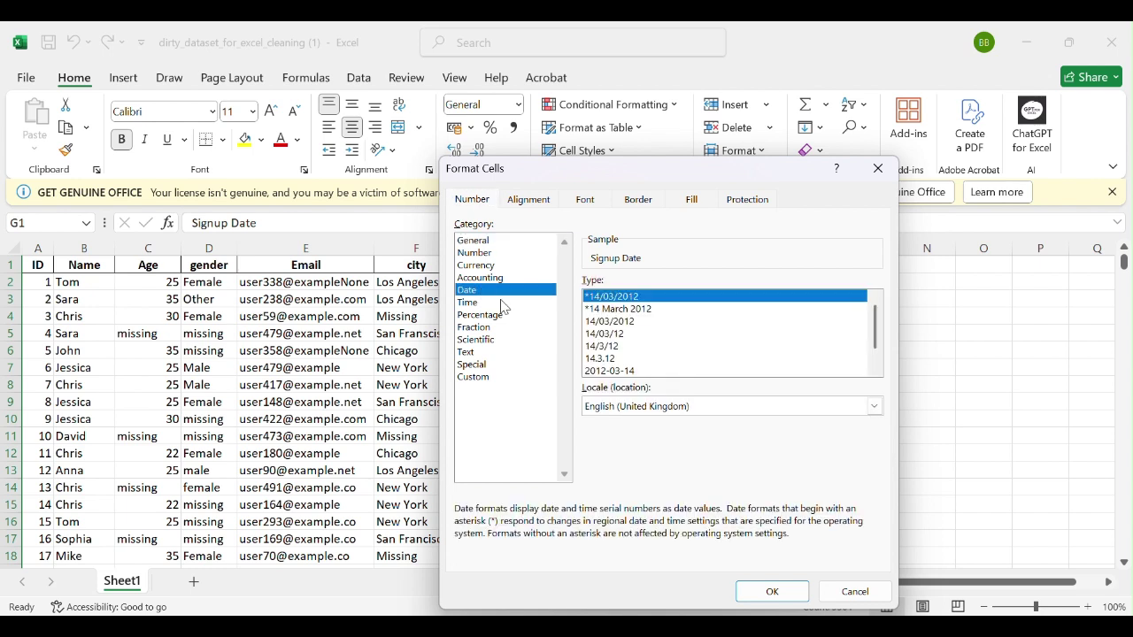
left_click(630, 335)
left_click(787, 598)
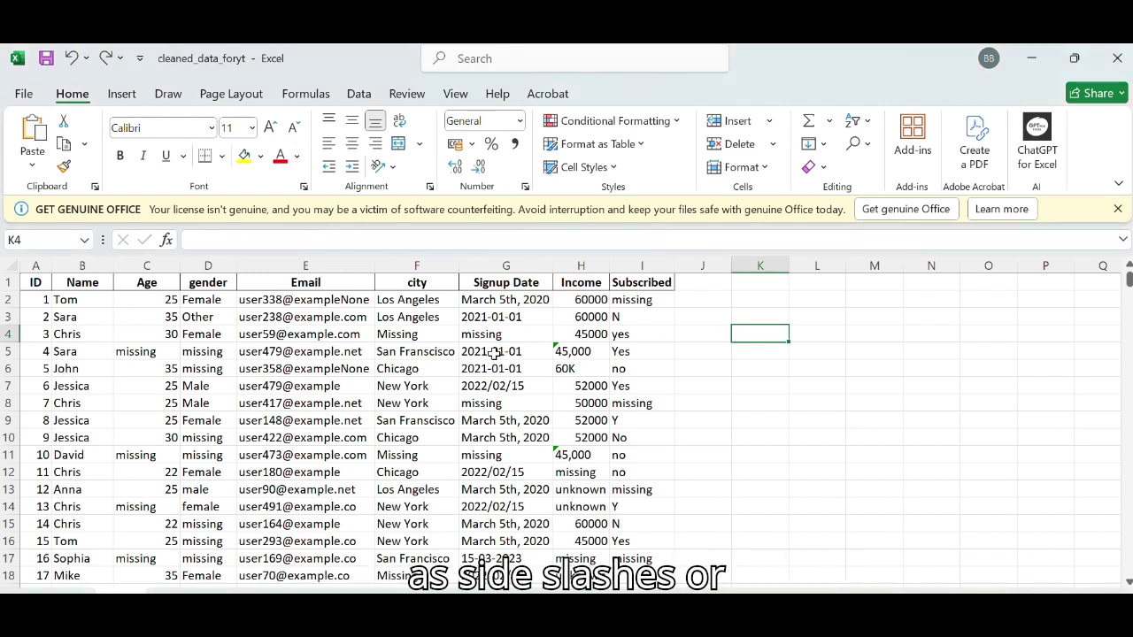
Replace every "/" with "-" in the Signup Date column G.
left_click(494, 353)
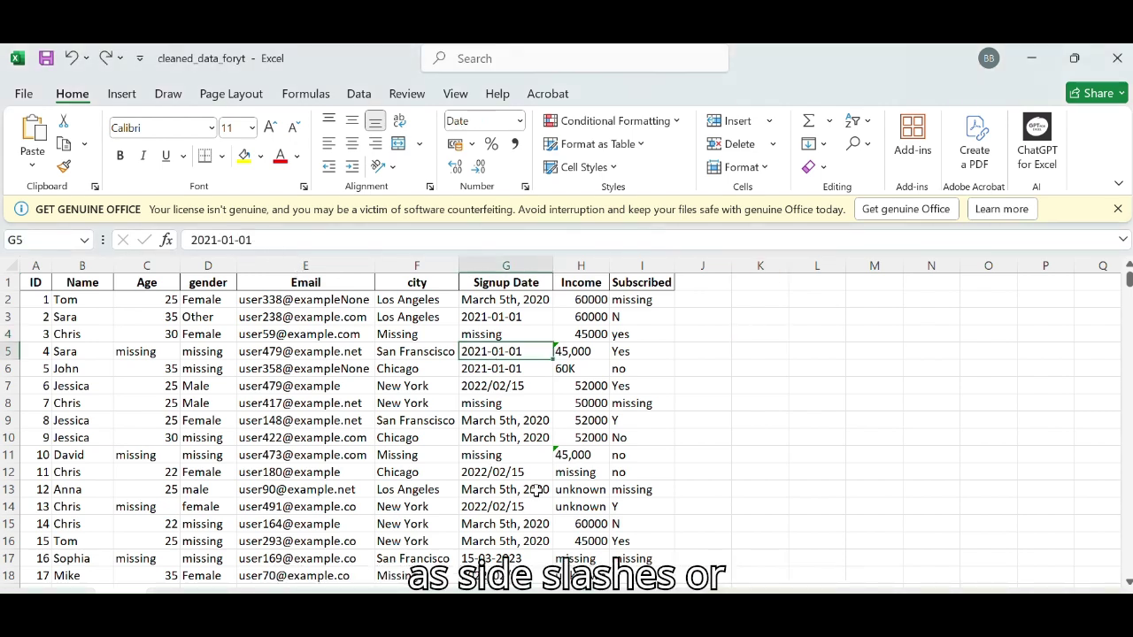
left_click(488, 370)
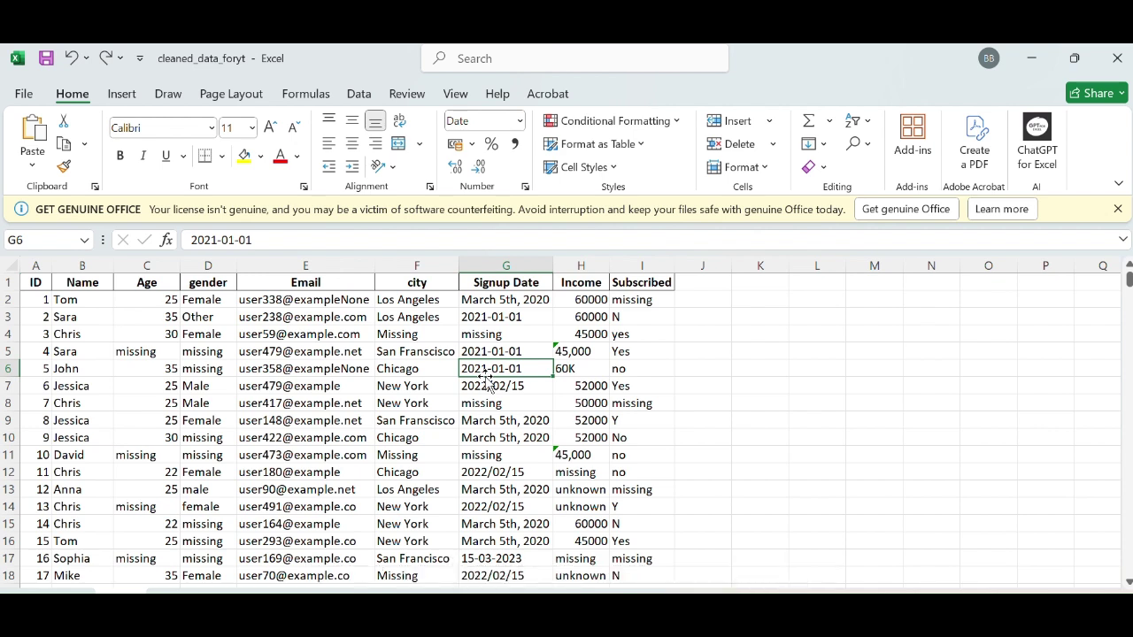
left_click(509, 268)
left_click(860, 145)
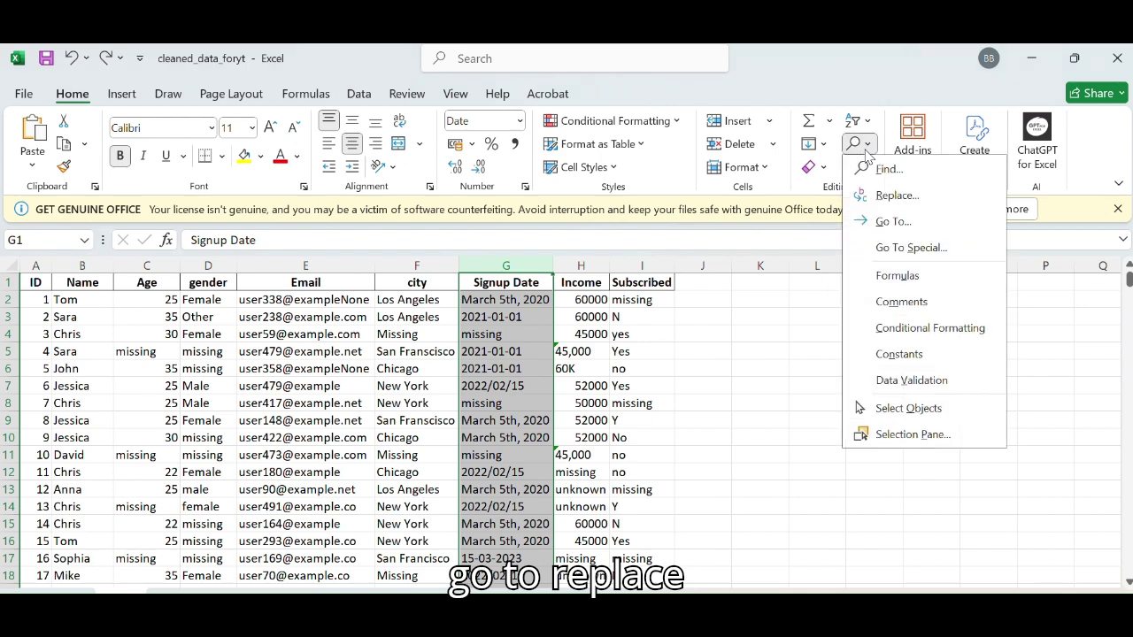
left_click(885, 196)
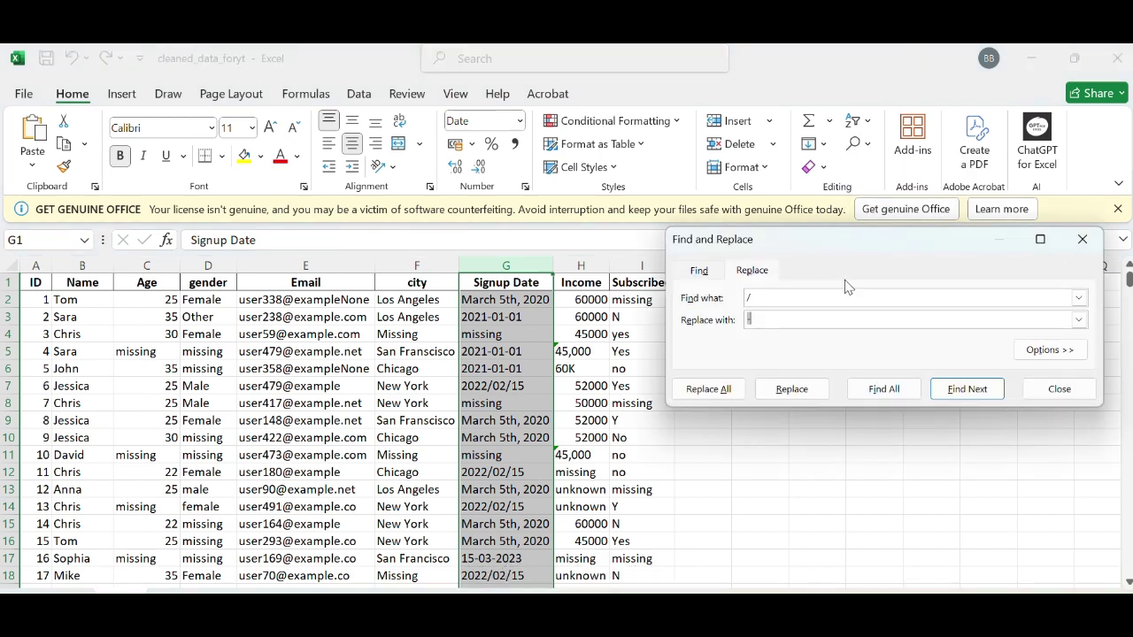
left_click(770, 298)
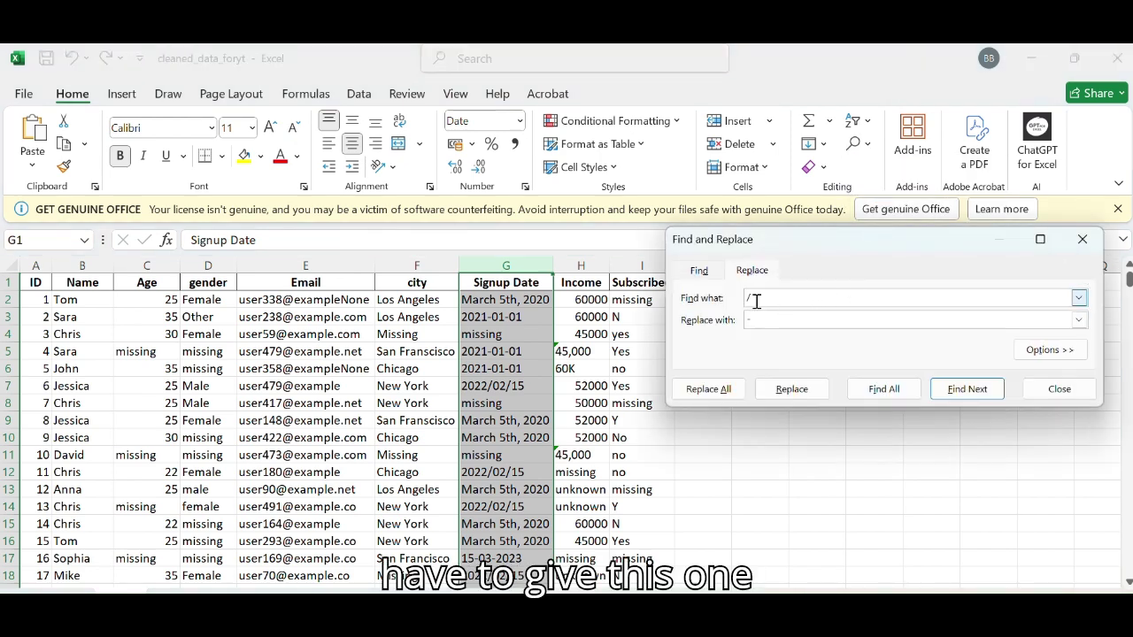
left_click(766, 319)
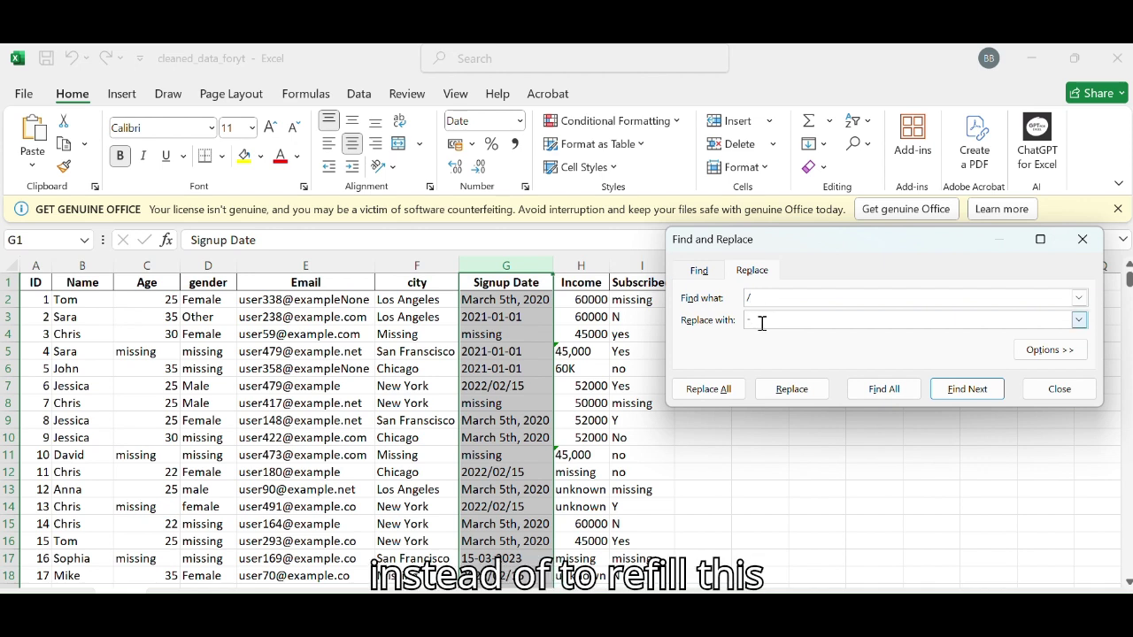
left_click(708, 389)
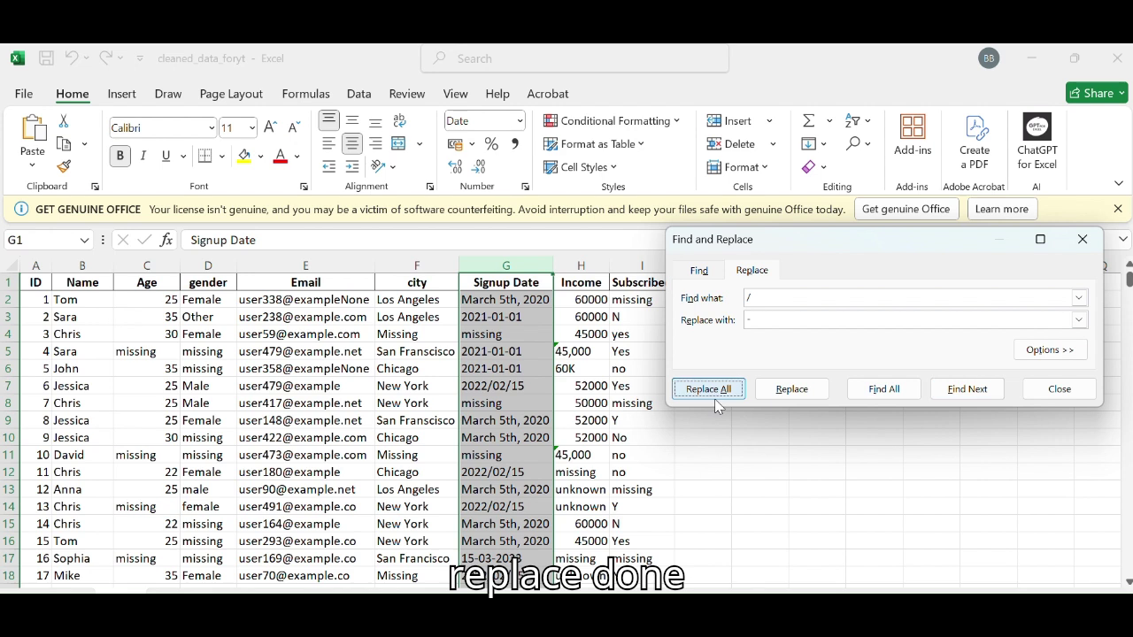
left_click(573, 395)
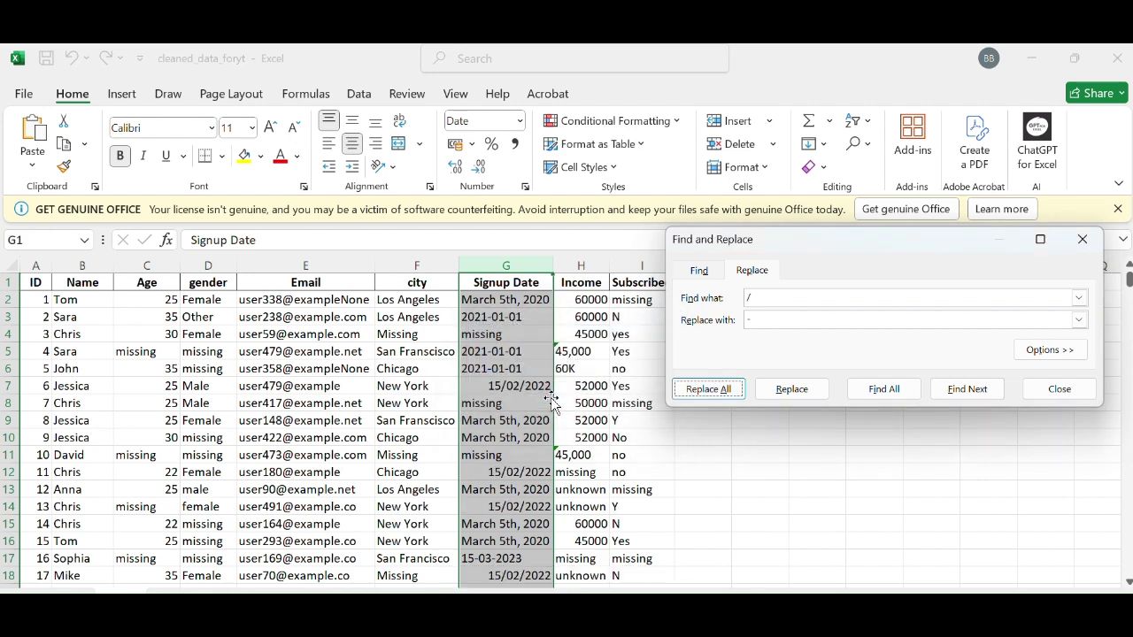
Try to replace all "March 5th 2020" entries with "2020-3-05" in the Signup Date column.
left_click(761, 296)
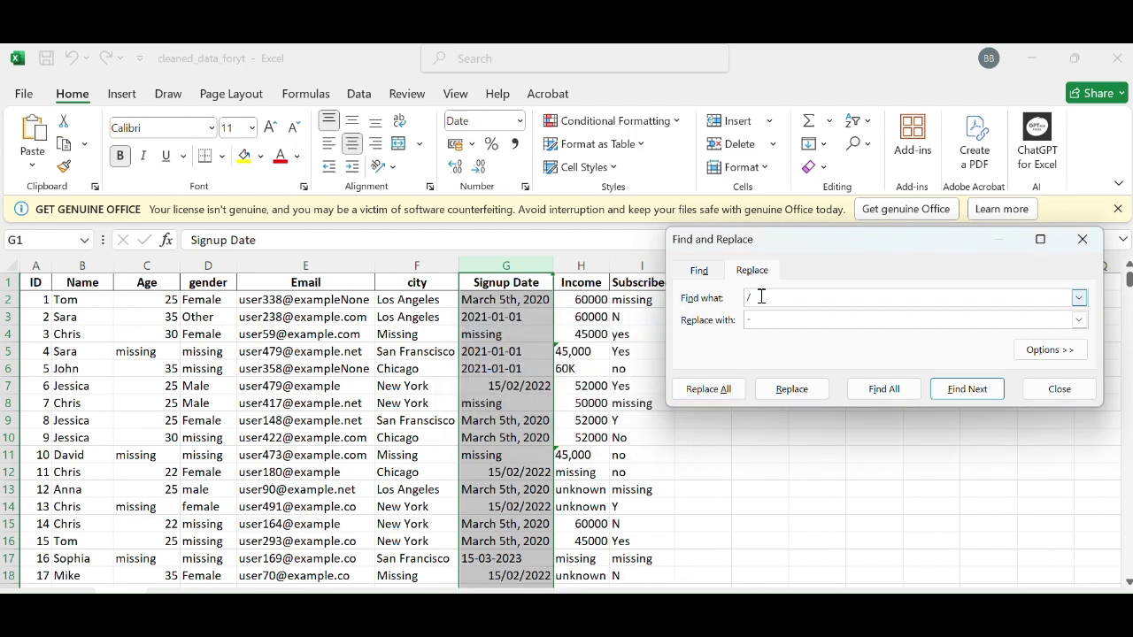
type("March 5th 20")
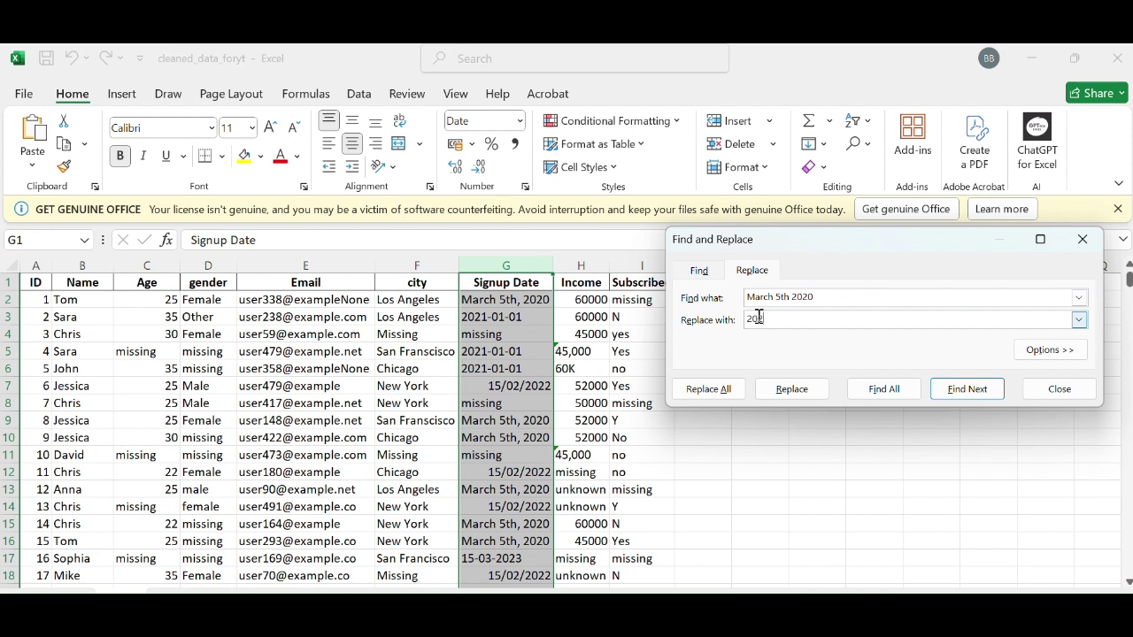
type("20")
key("BackSpace")
left_click(720, 388)
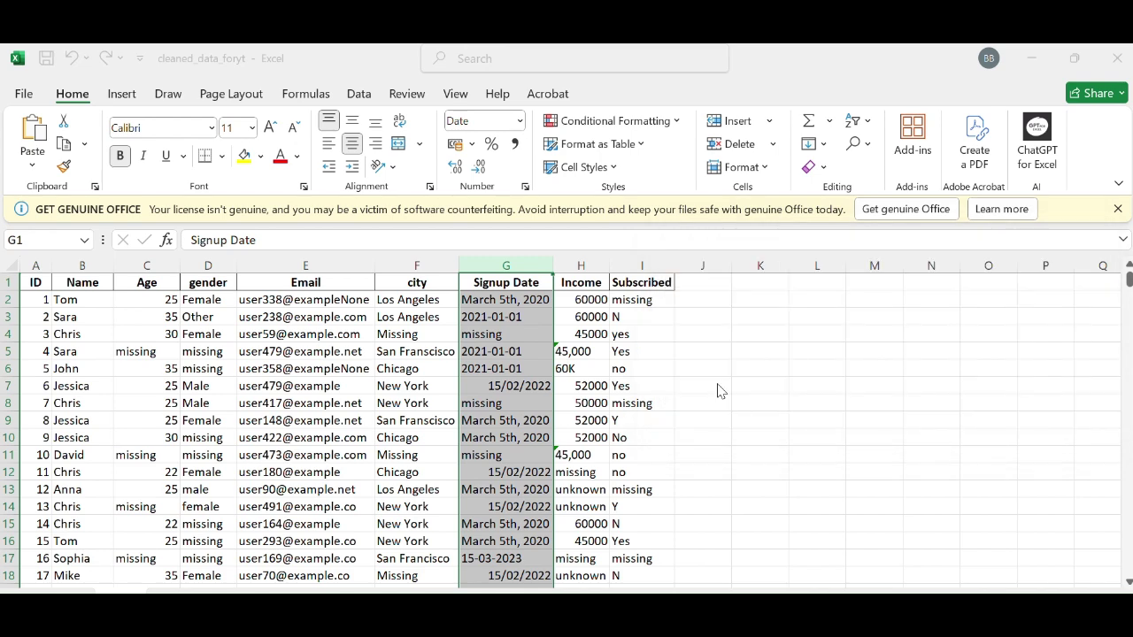
left_click(573, 399)
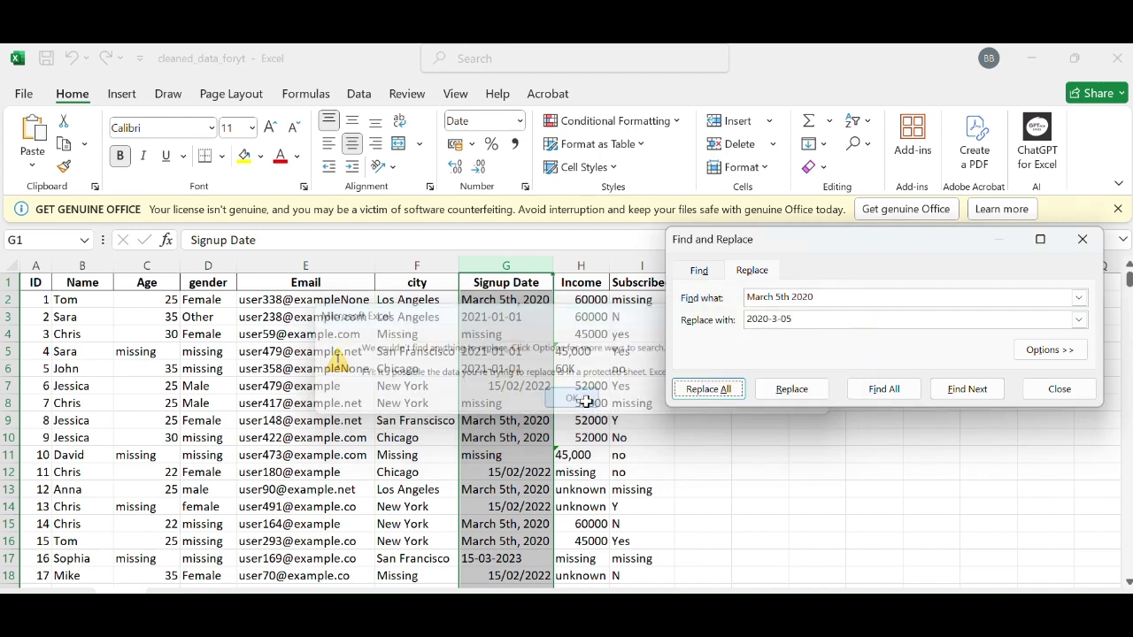
Try the Signup Date replacement with the search text "March 5th,2020" and the replacement "2020-3-05".
left_click(792, 299)
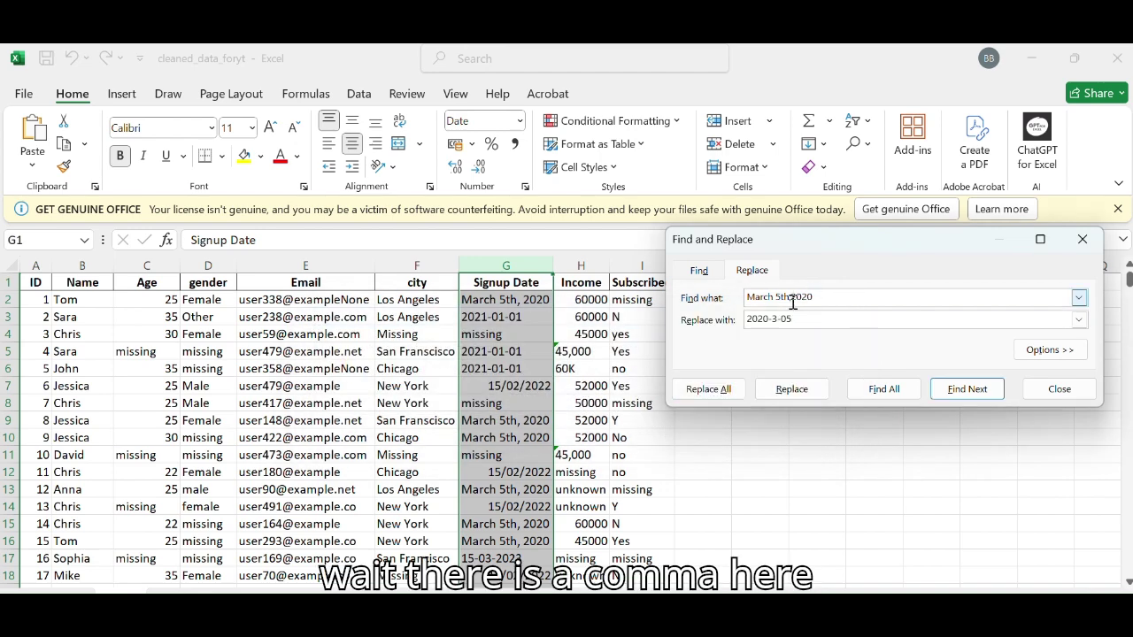
key("BackSpace")
type(",")
left_click(725, 388)
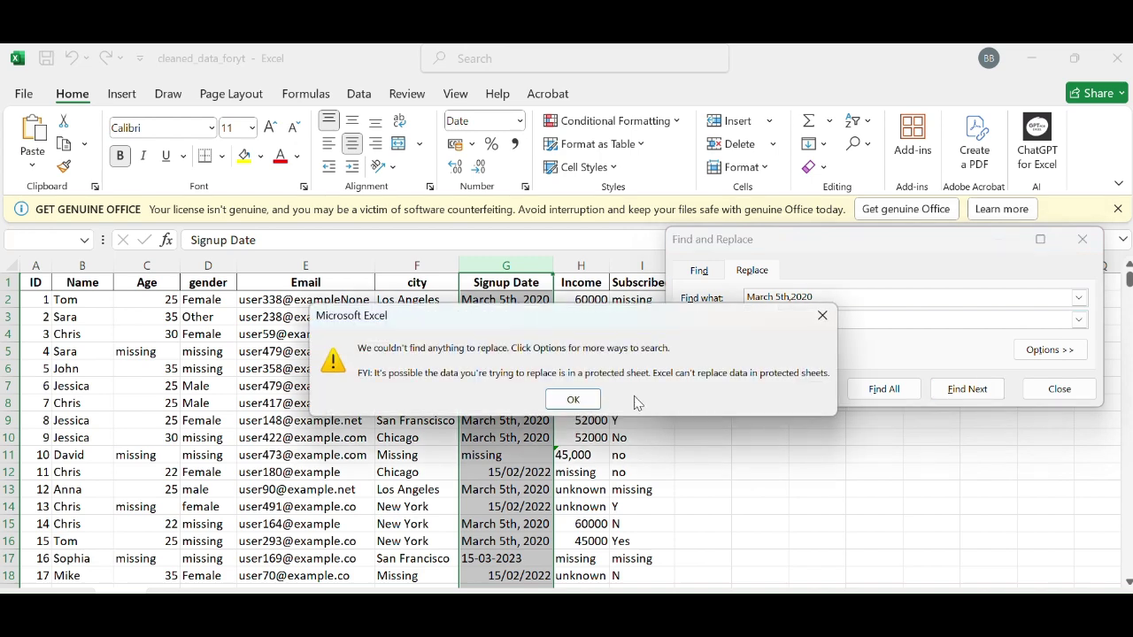
left_click(570, 404)
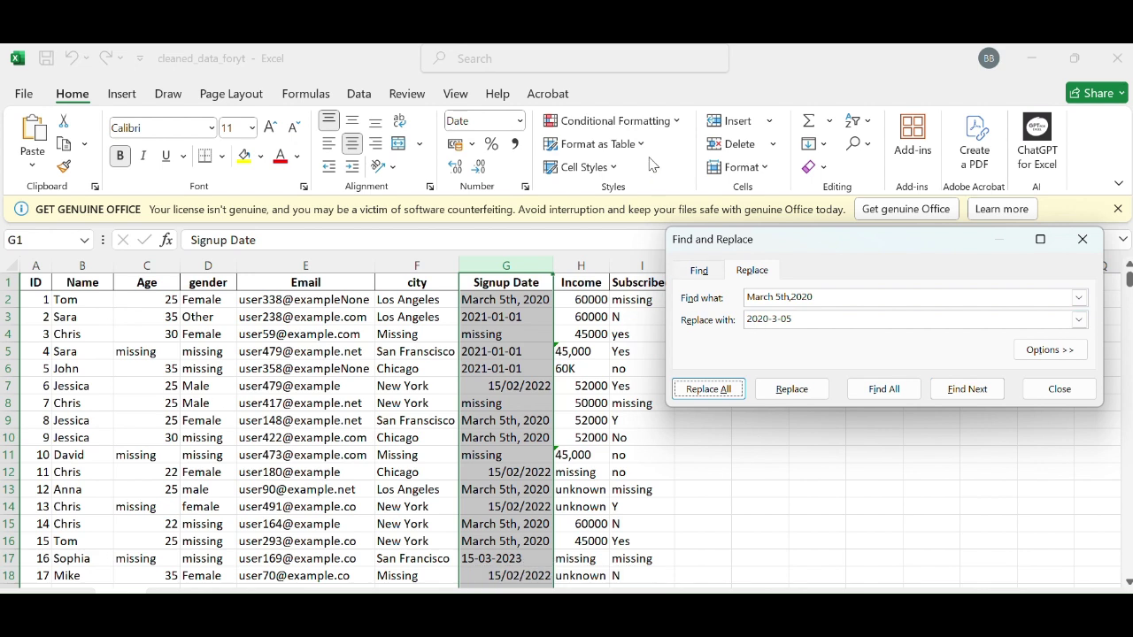
key("Escape")
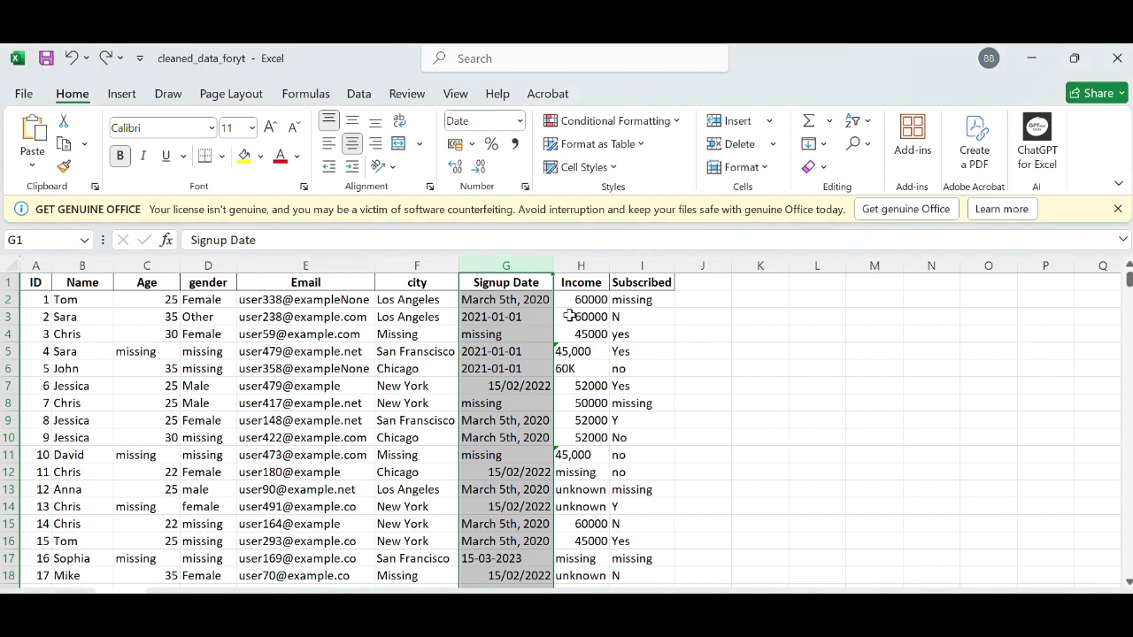
Replace every "March 5th, 2020" with "2020-03-05" in the Signup Date column.
left_click(866, 149)
left_click(880, 194)
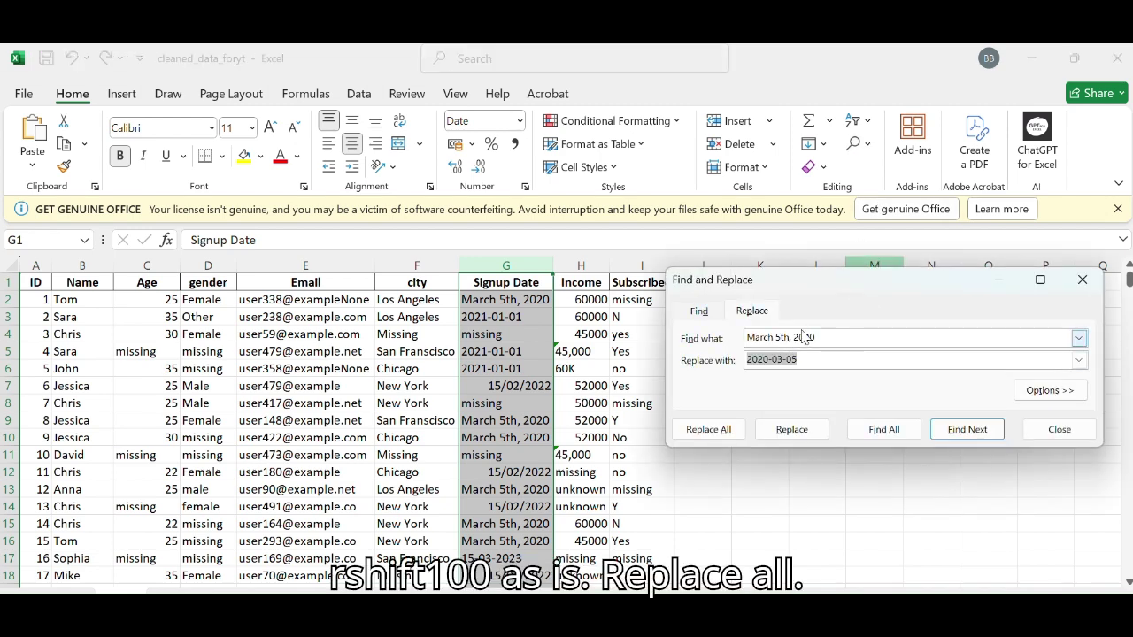
left_click(719, 430)
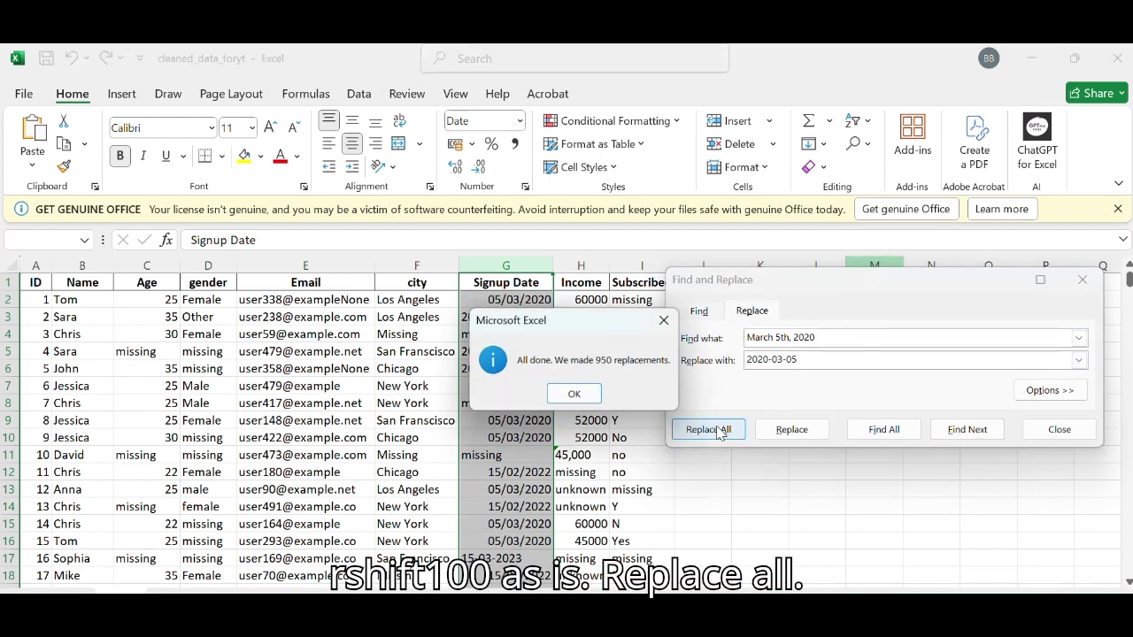
left_click(573, 395)
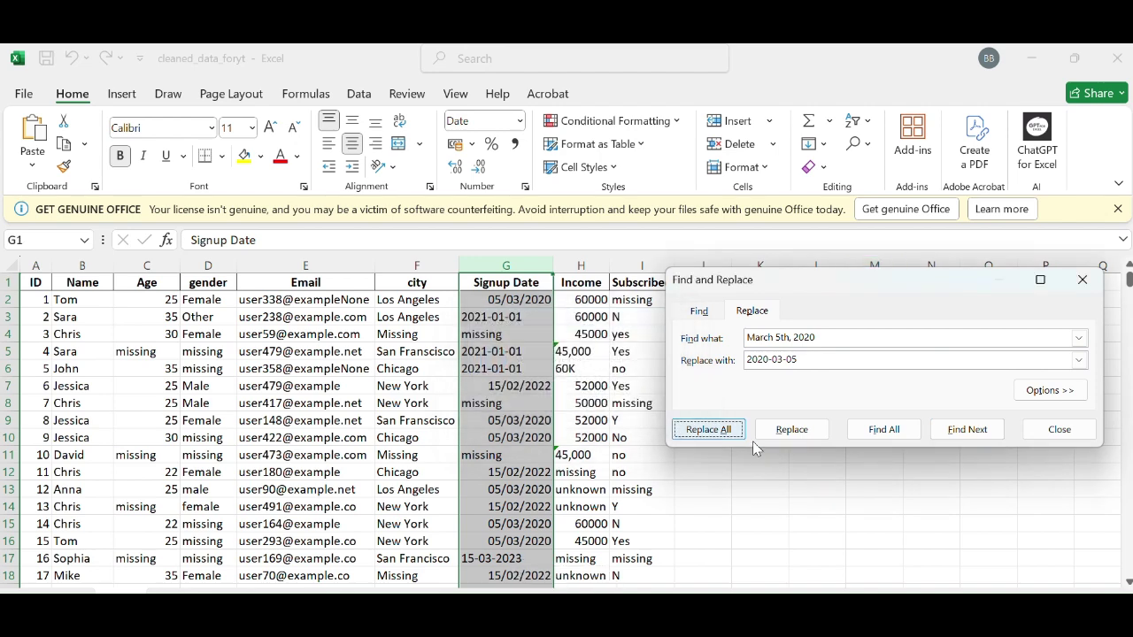
left_click(1082, 280)
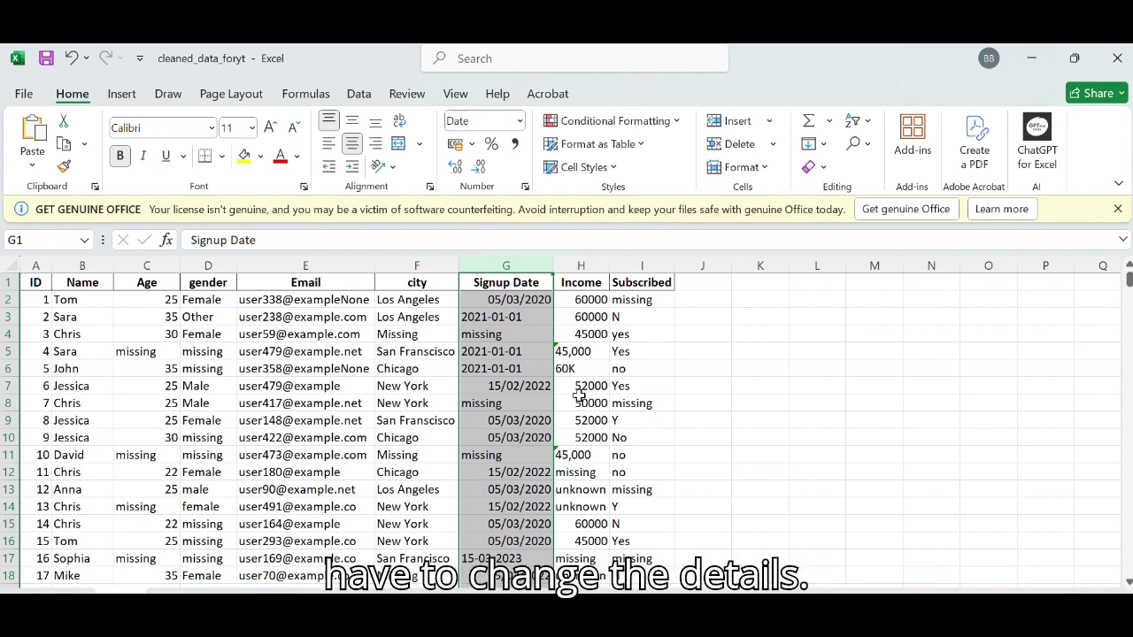
left_click(474, 73)
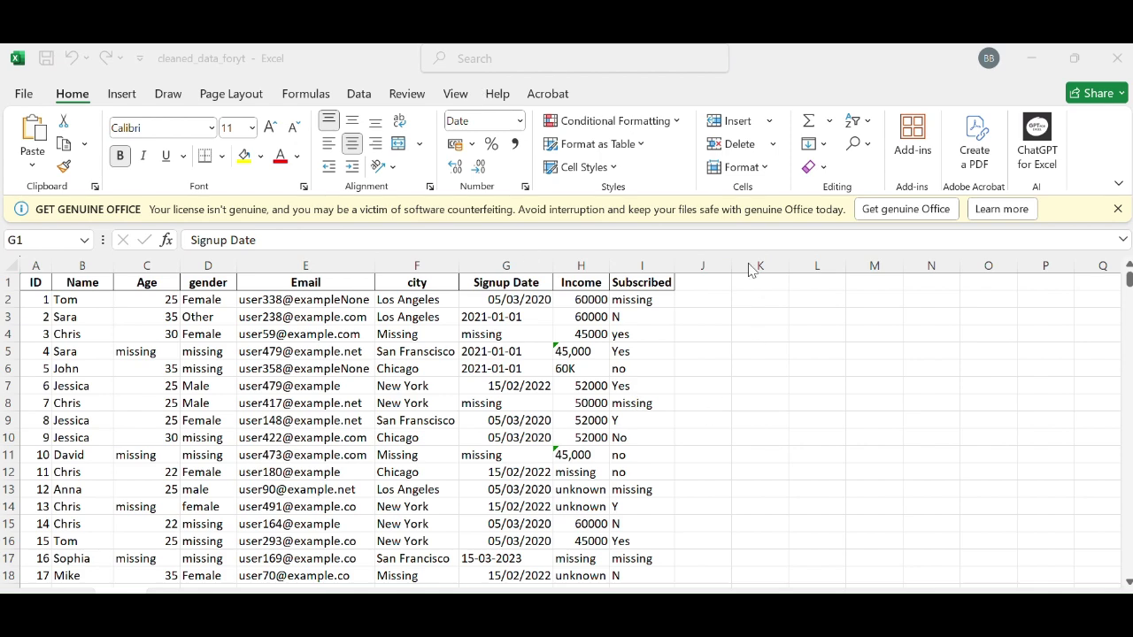
Replace every "/" with "-" throughout the Signup Date column.
left_click(501, 265)
left_click(855, 143)
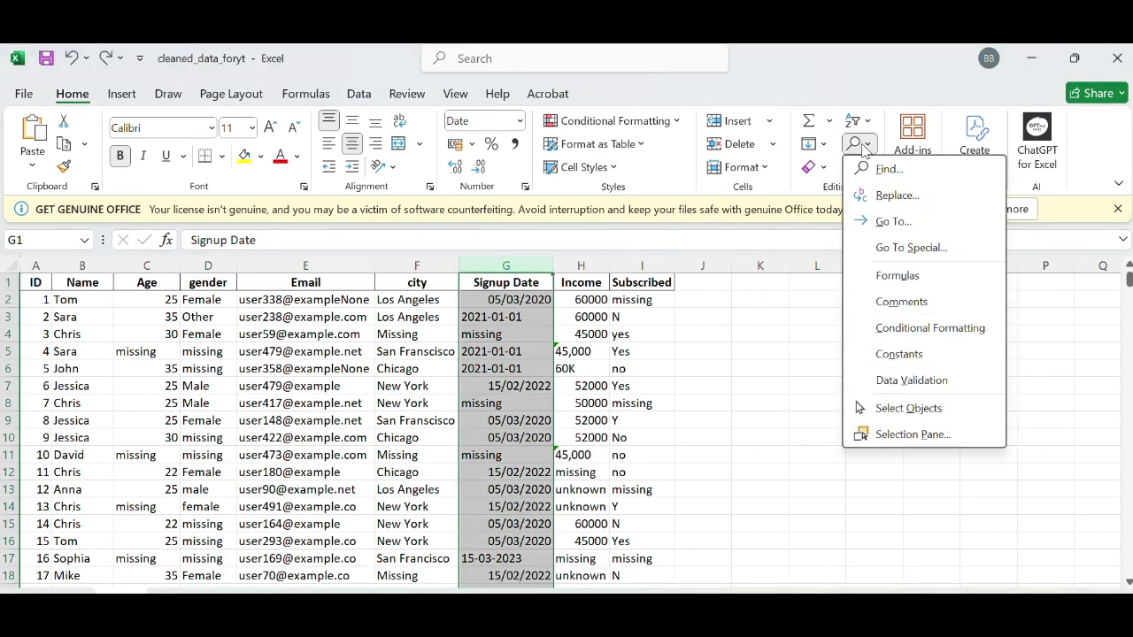
left_click(889, 197)
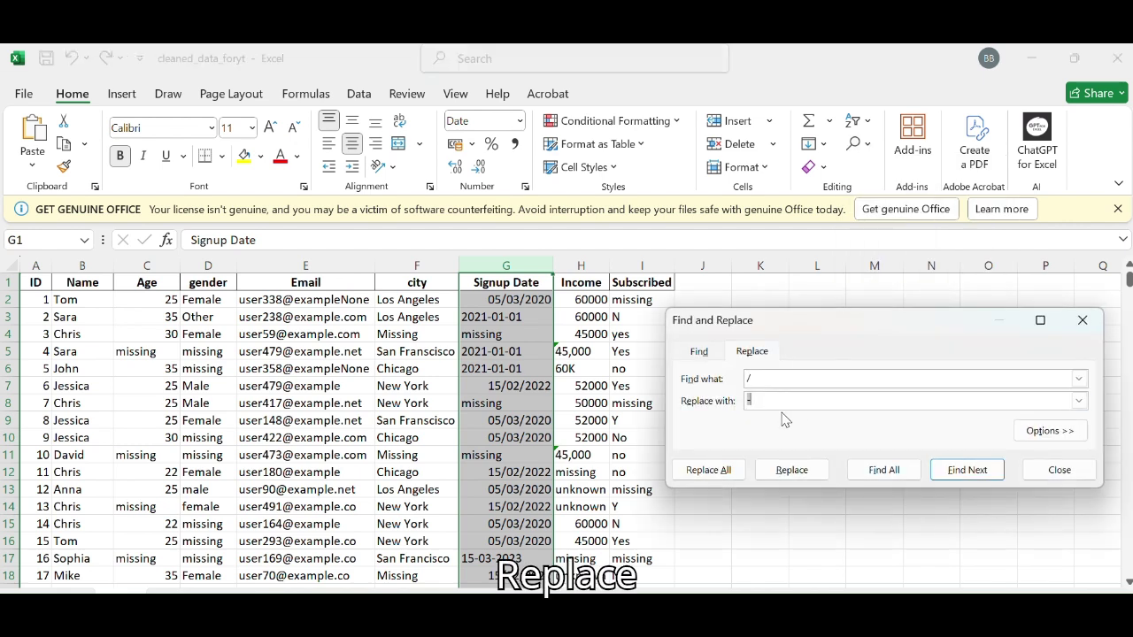
left_click(720, 469)
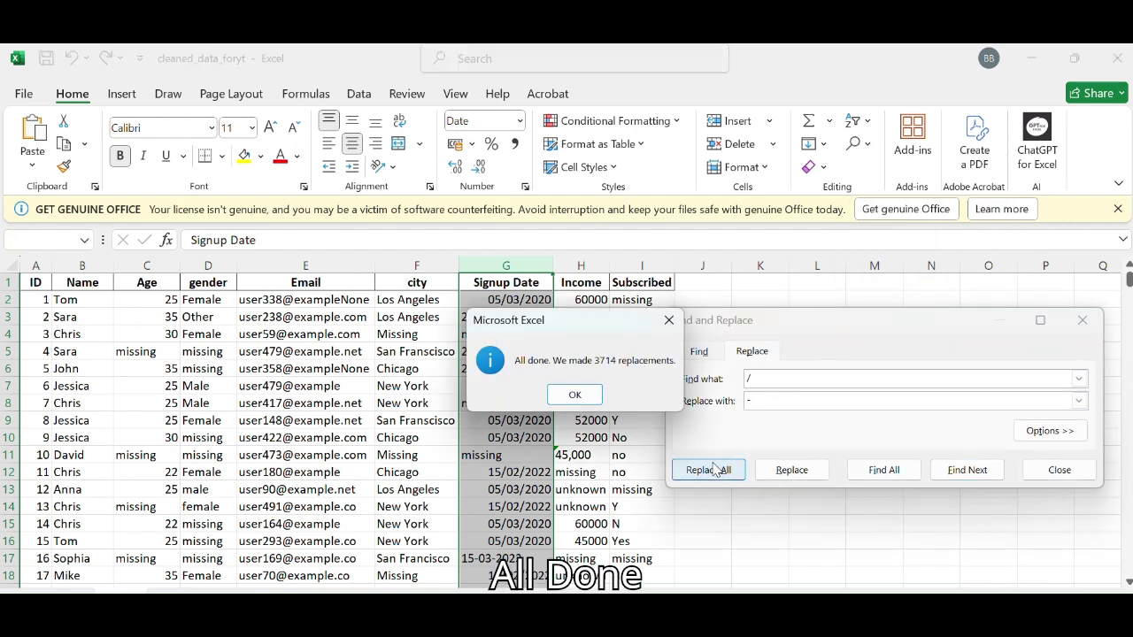
left_click(577, 395)
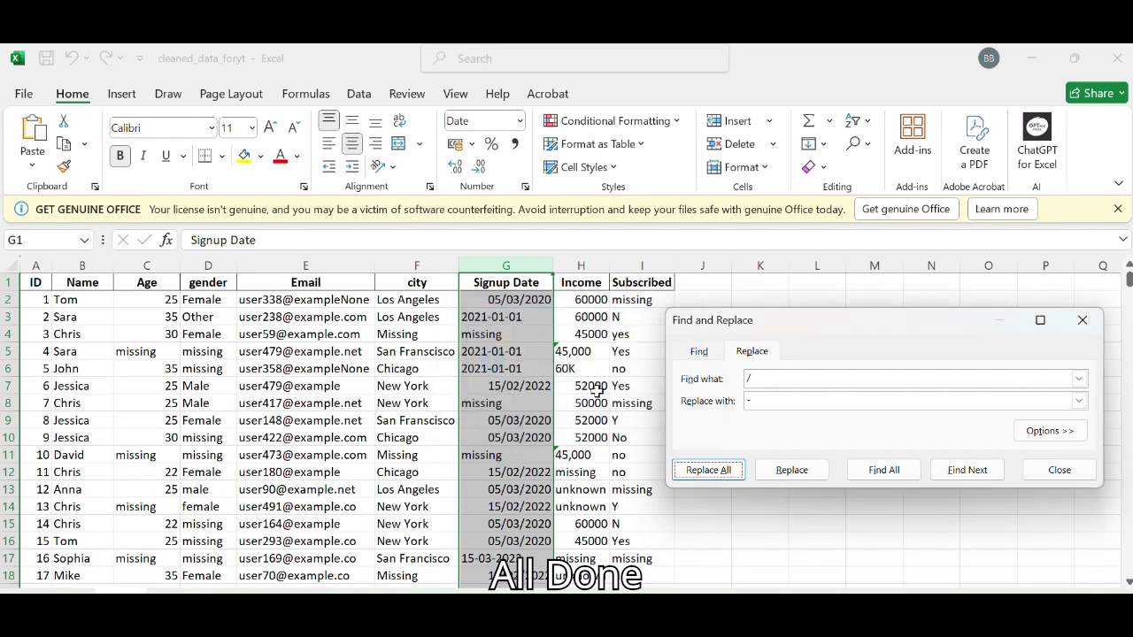
left_click(1081, 320)
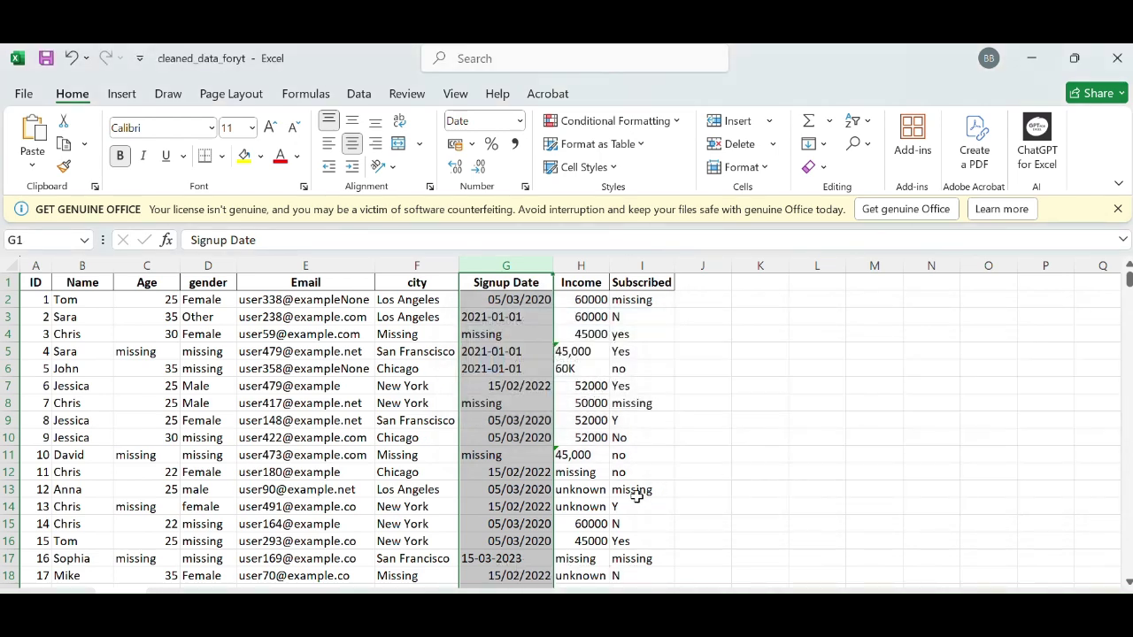
left_click(466, 76)
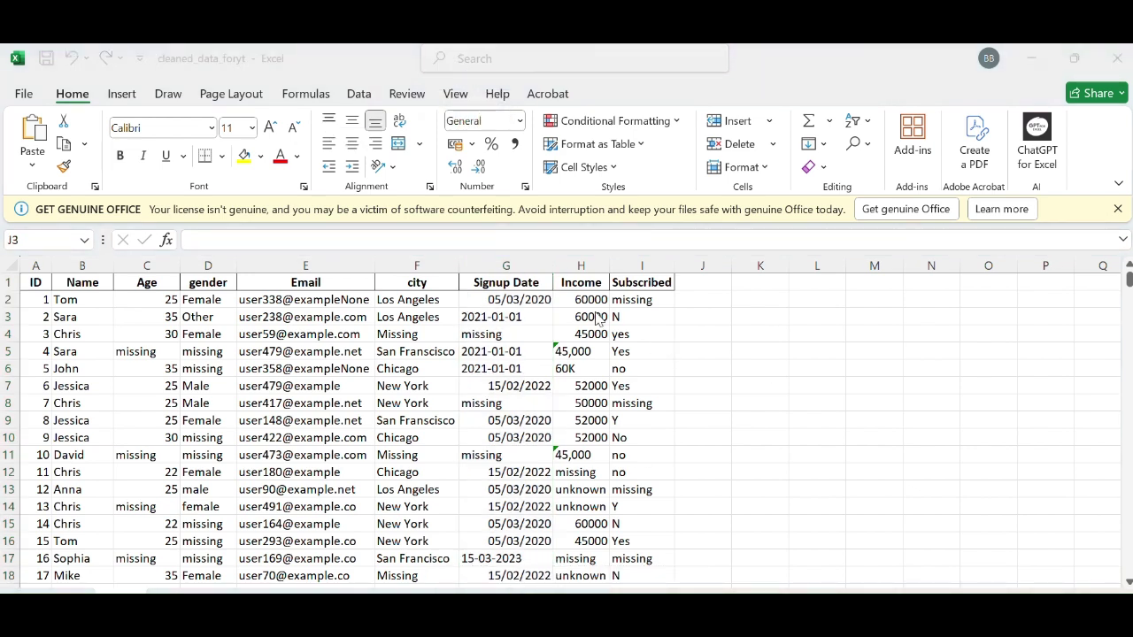
Format the Signup Date column with the 14/03/2012 date type.
left_click(519, 265)
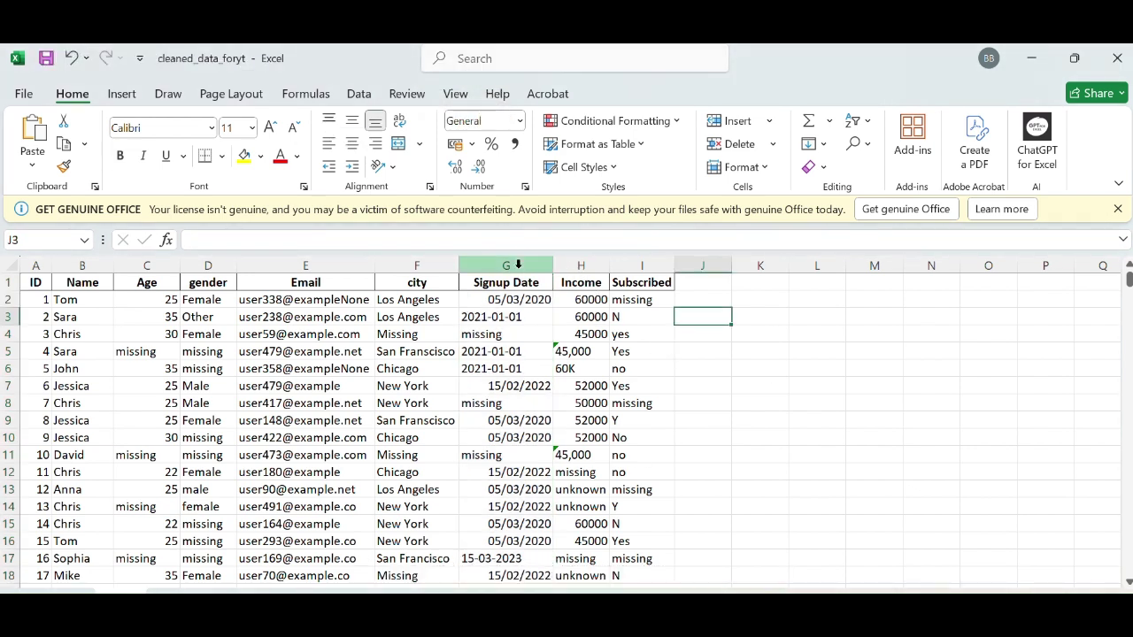
left_click(519, 266)
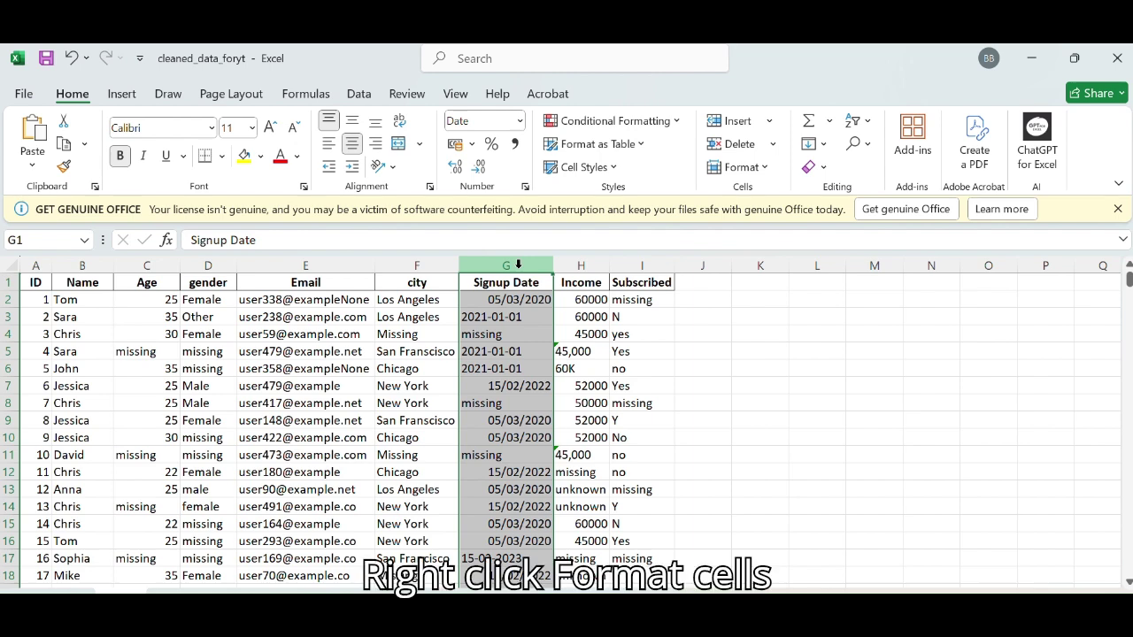
right_click(519, 265)
left_click(617, 535)
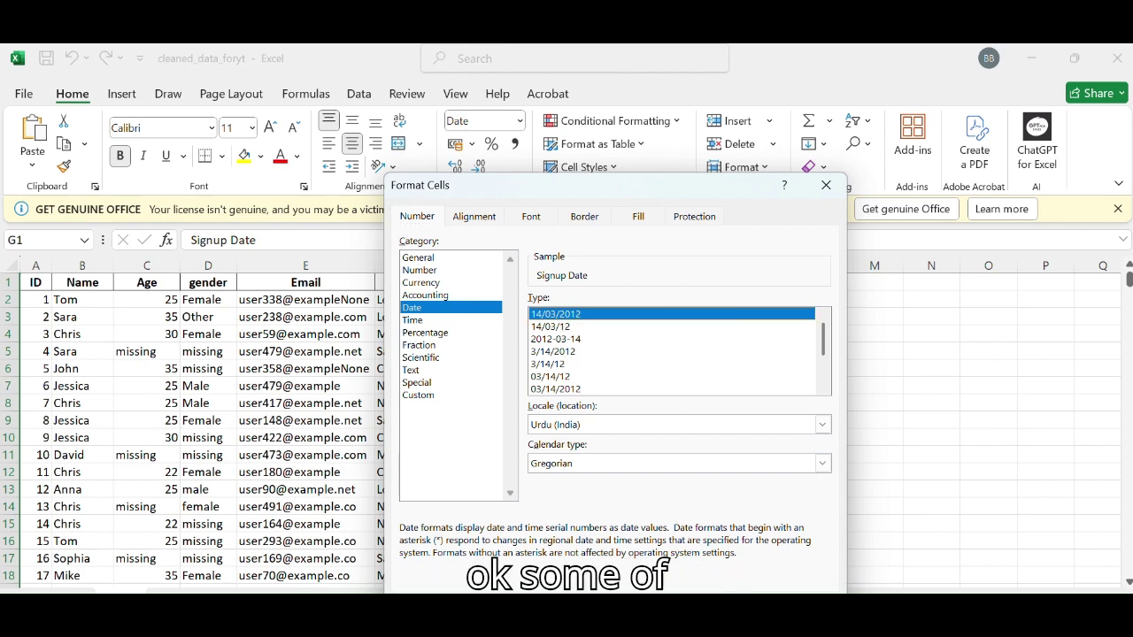
double_click(577, 314)
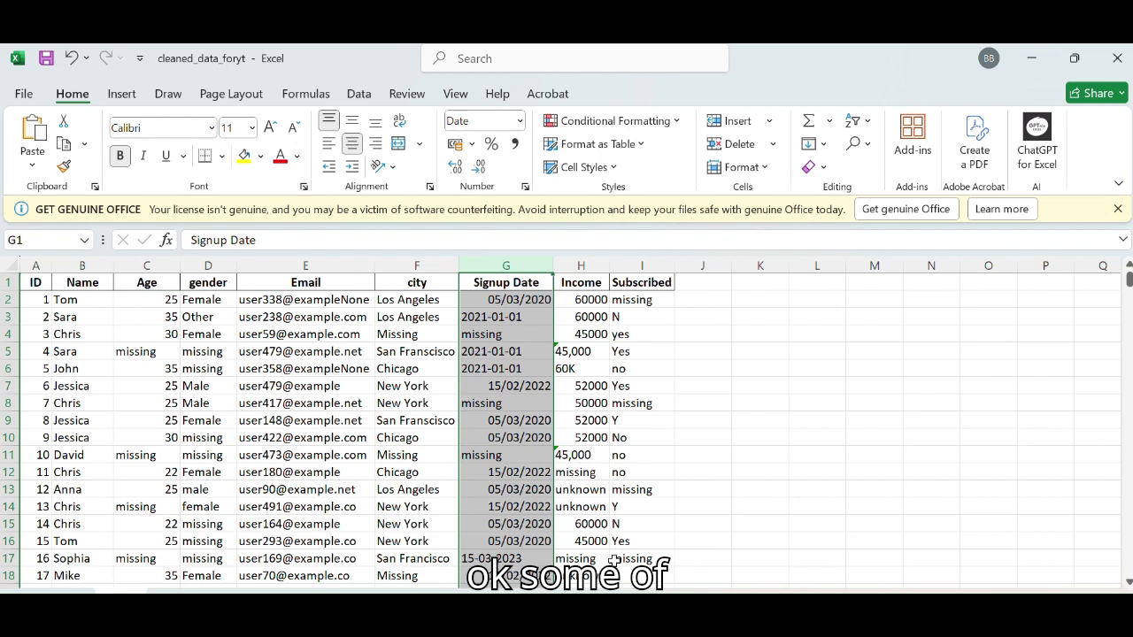
left_click(748, 364)
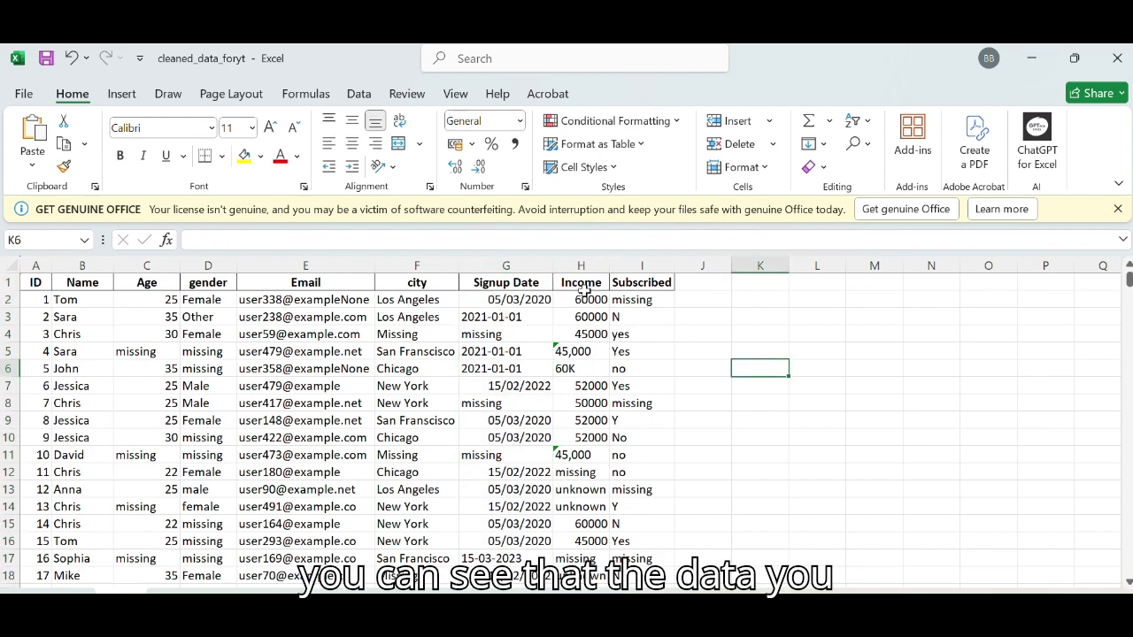
Enter =NUMBERVALUE(H2) in J2 and fill the formula down column J for all data rows.
left_click(567, 351)
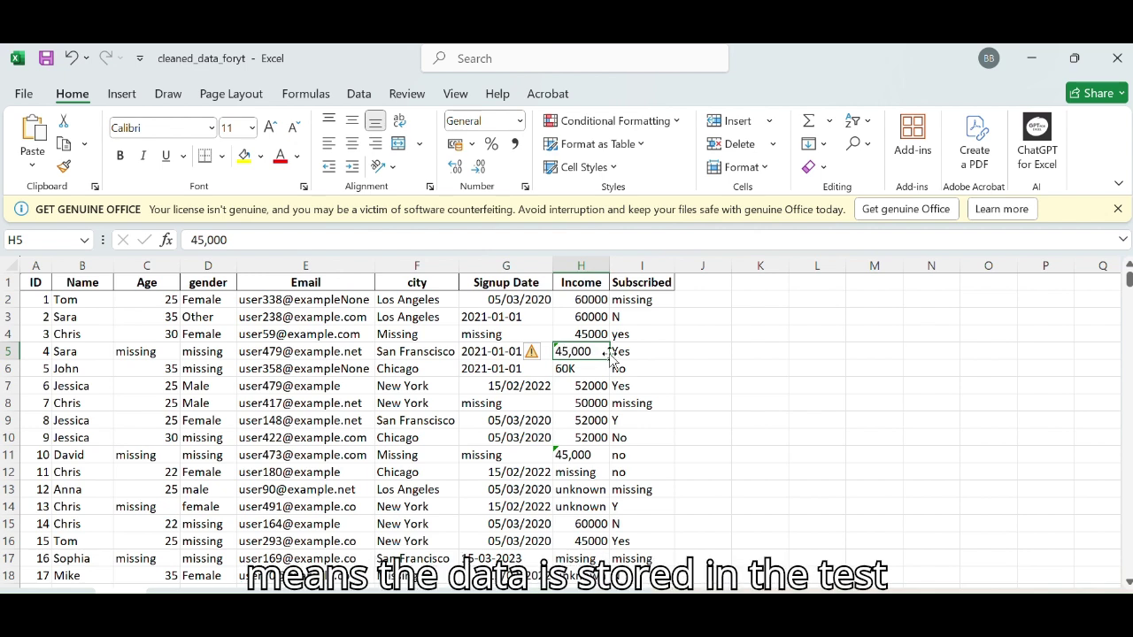
left_click(699, 301)
type("=num")
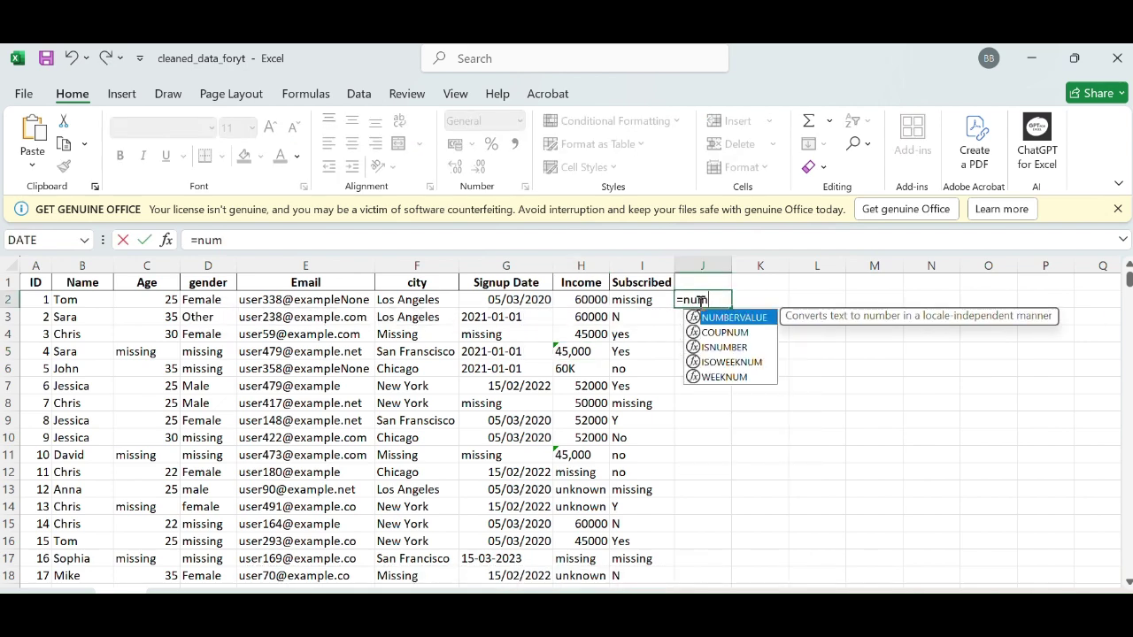
key("Tab")
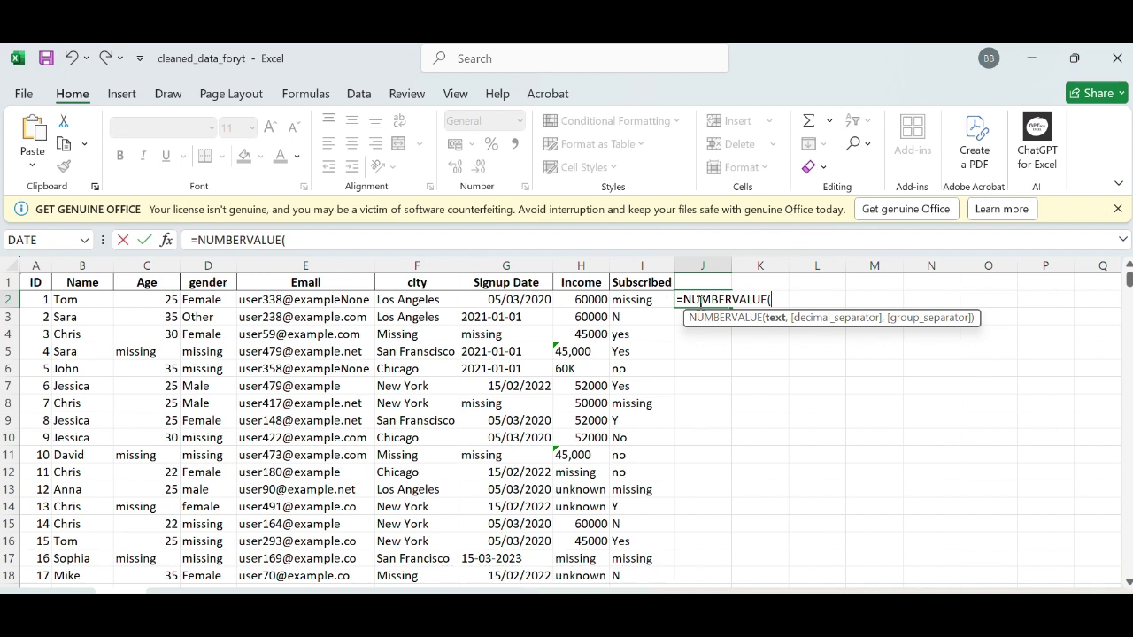
left_click(586, 300)
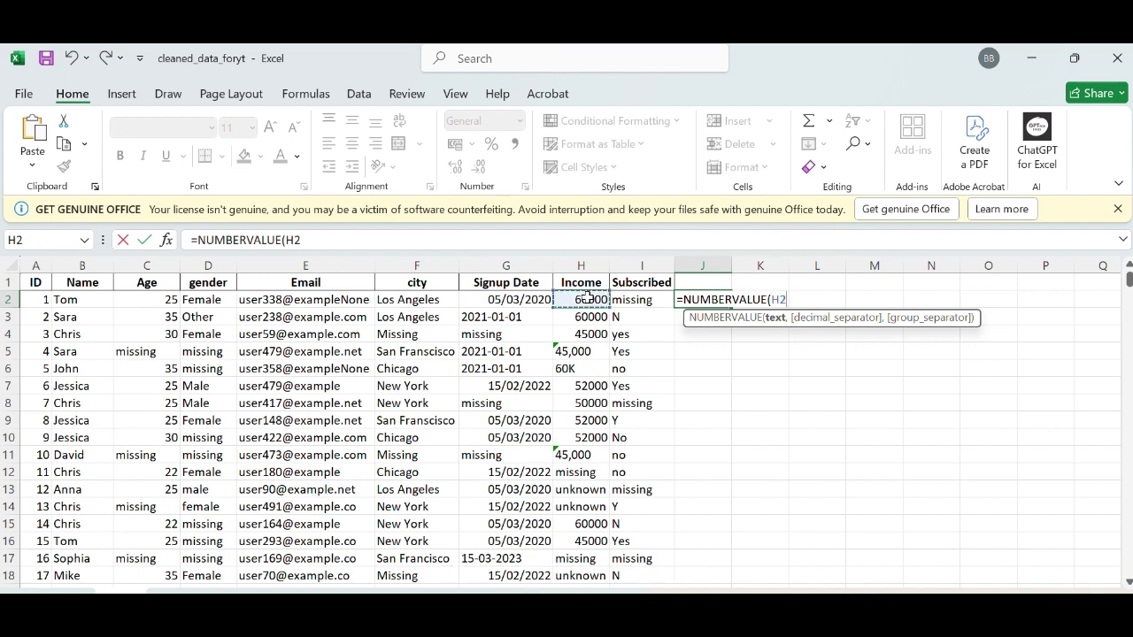
type(")")
key("Return")
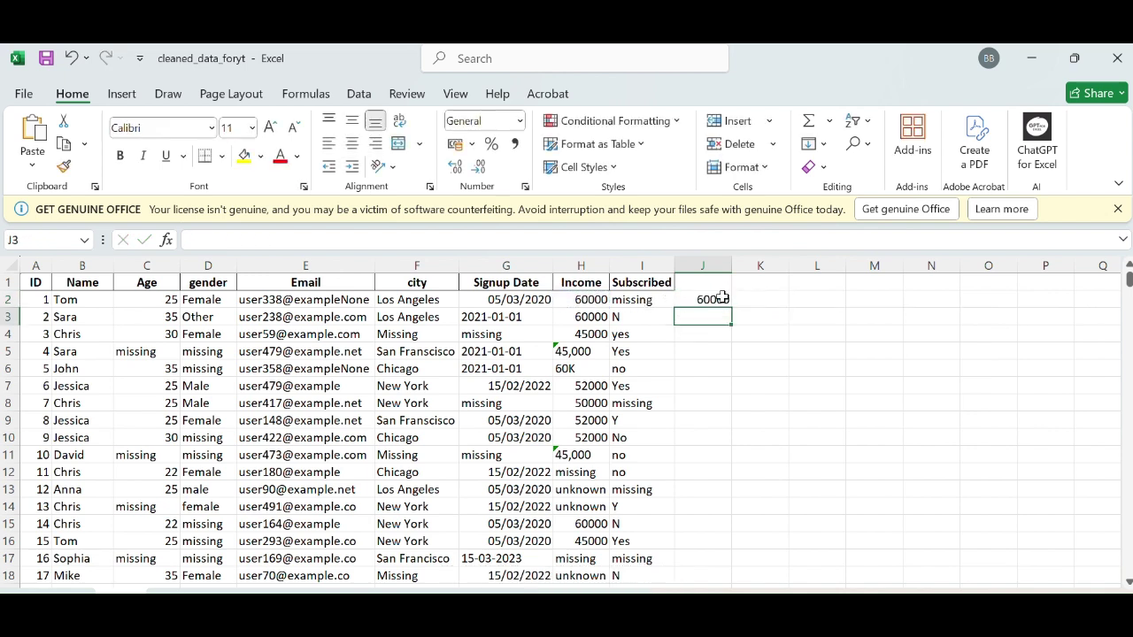
left_click(722, 299)
double_click(732, 306)
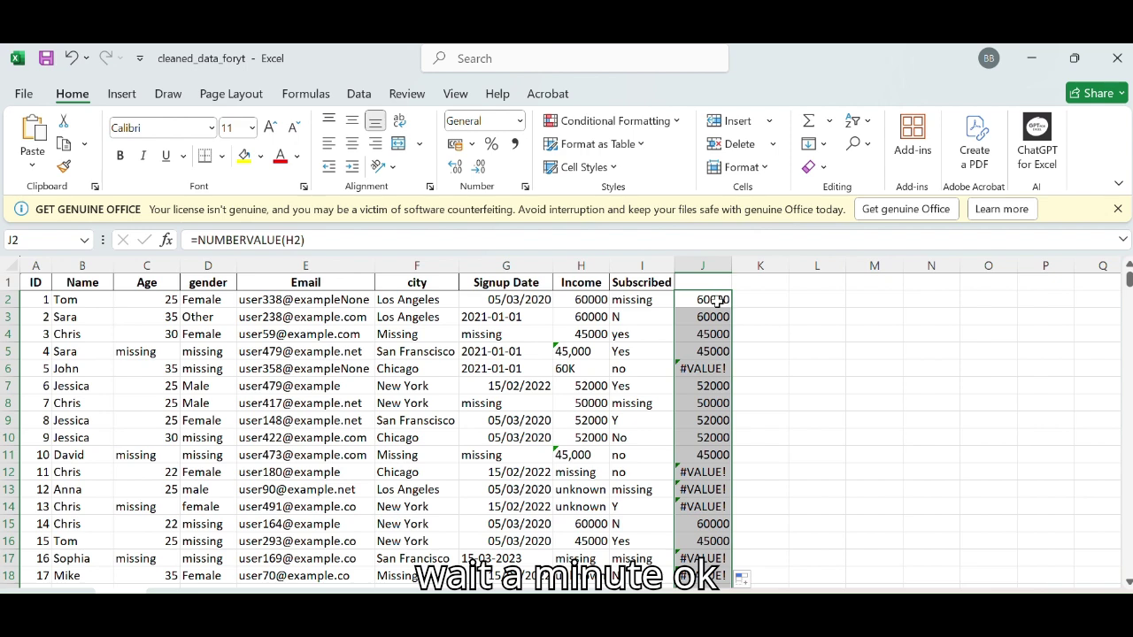
Copy the converted numbers in column J and paste them as values over the Income column H.
left_click(701, 264)
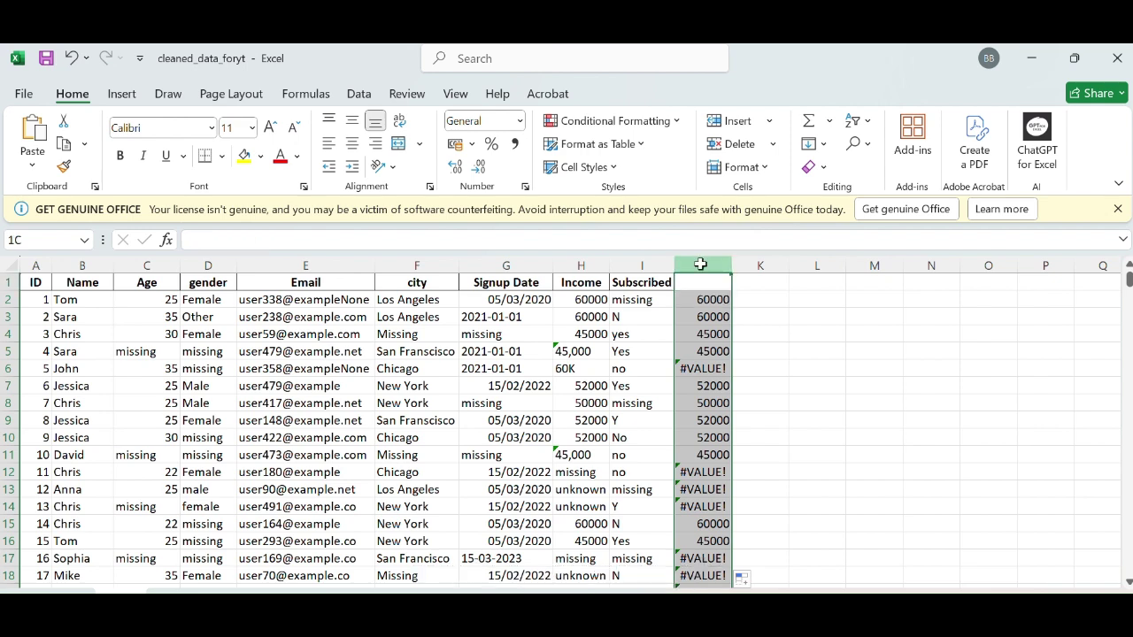
right_click(702, 263)
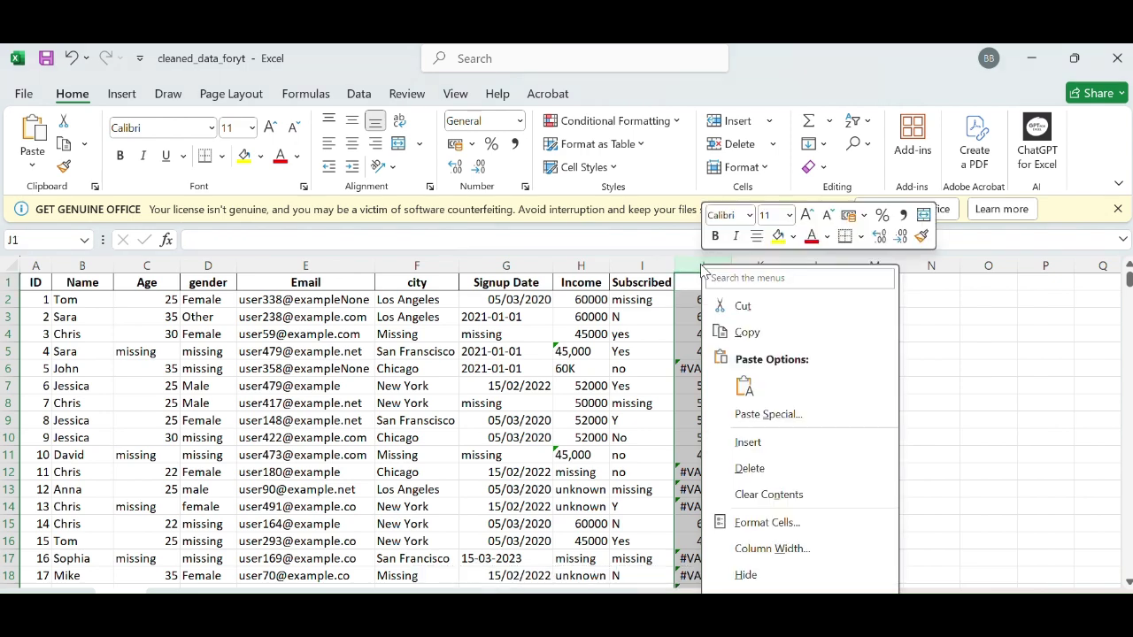
left_click(748, 333)
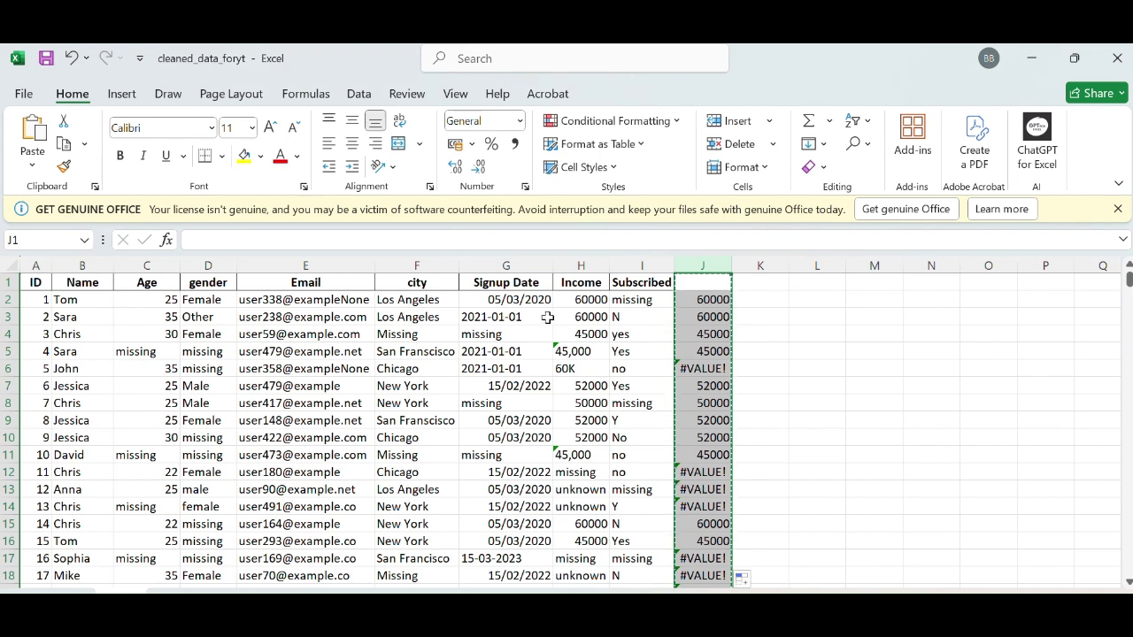
left_click(578, 288)
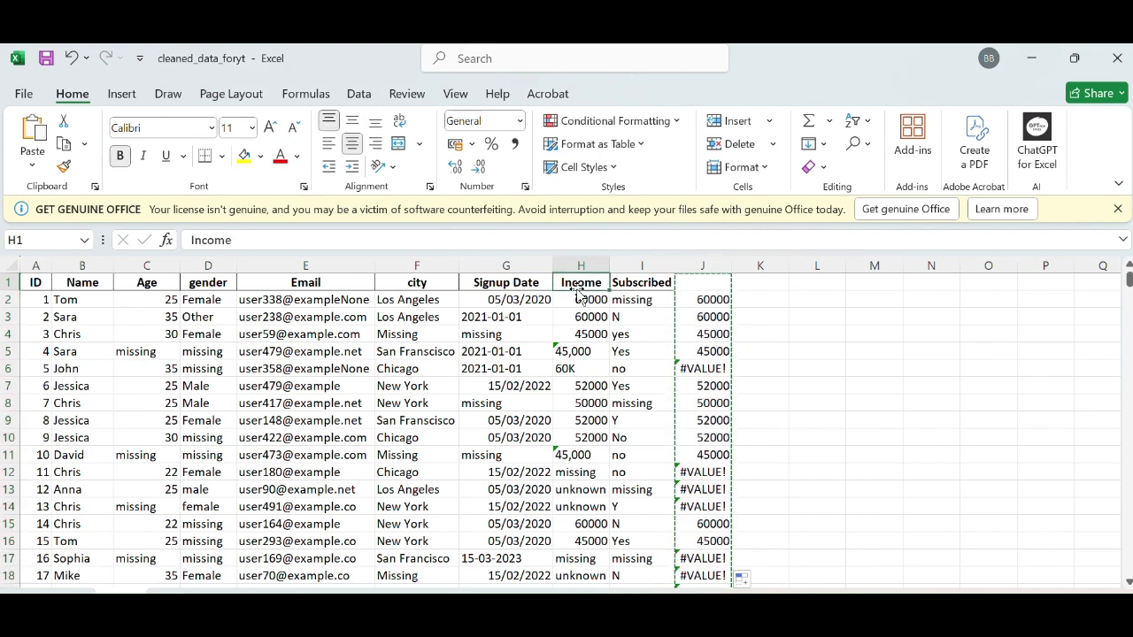
right_click(598, 285)
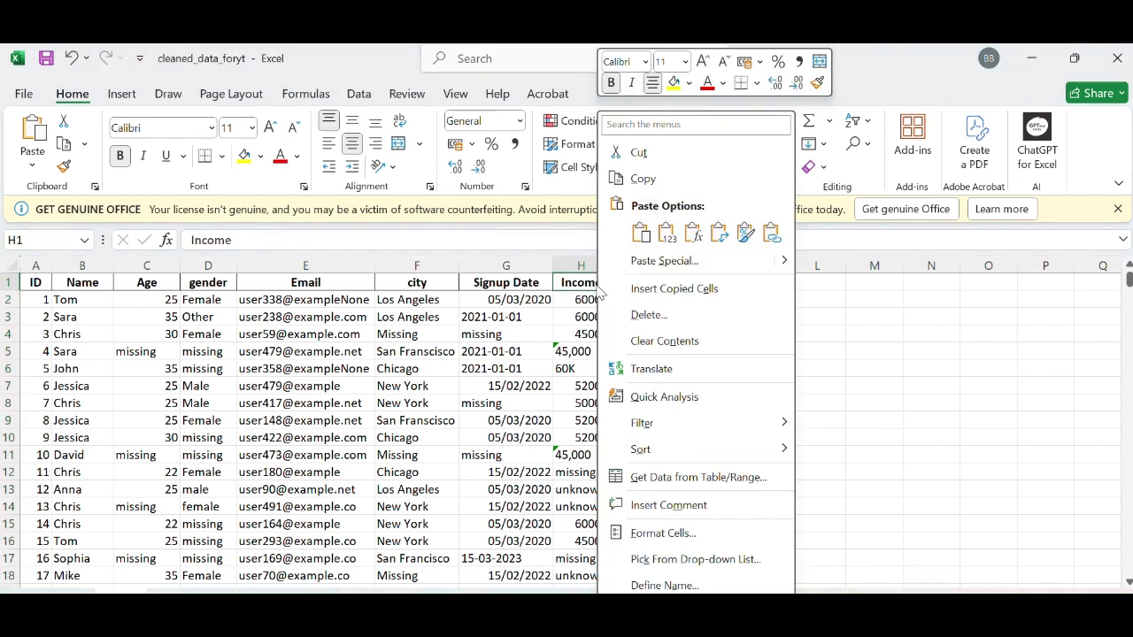
left_click(666, 232)
left_click(591, 282)
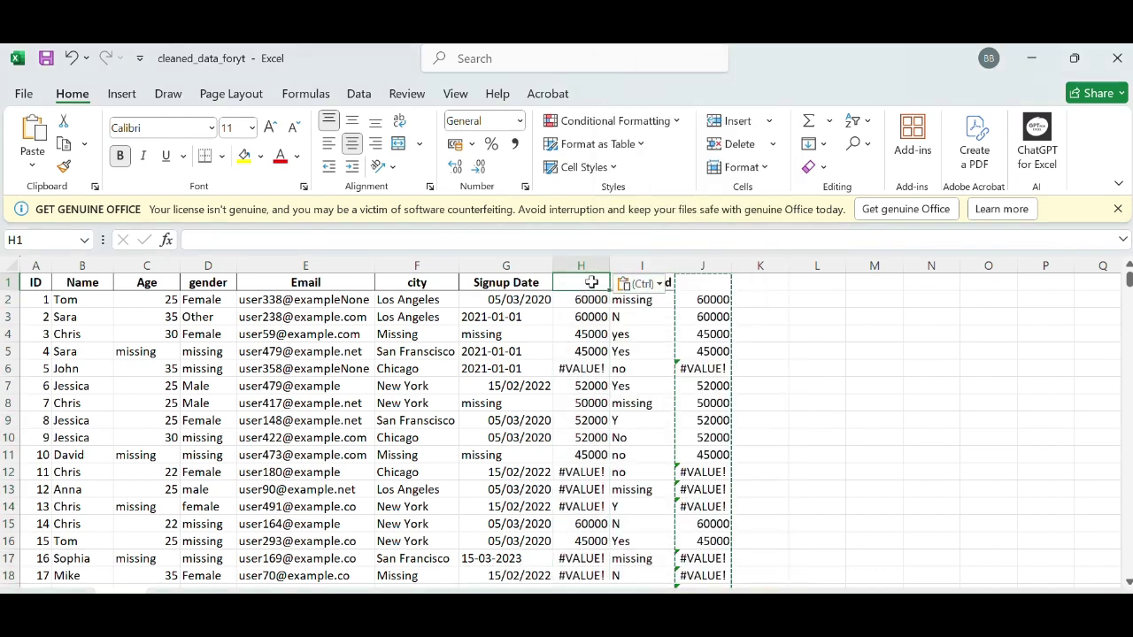
key("ctrl+z")
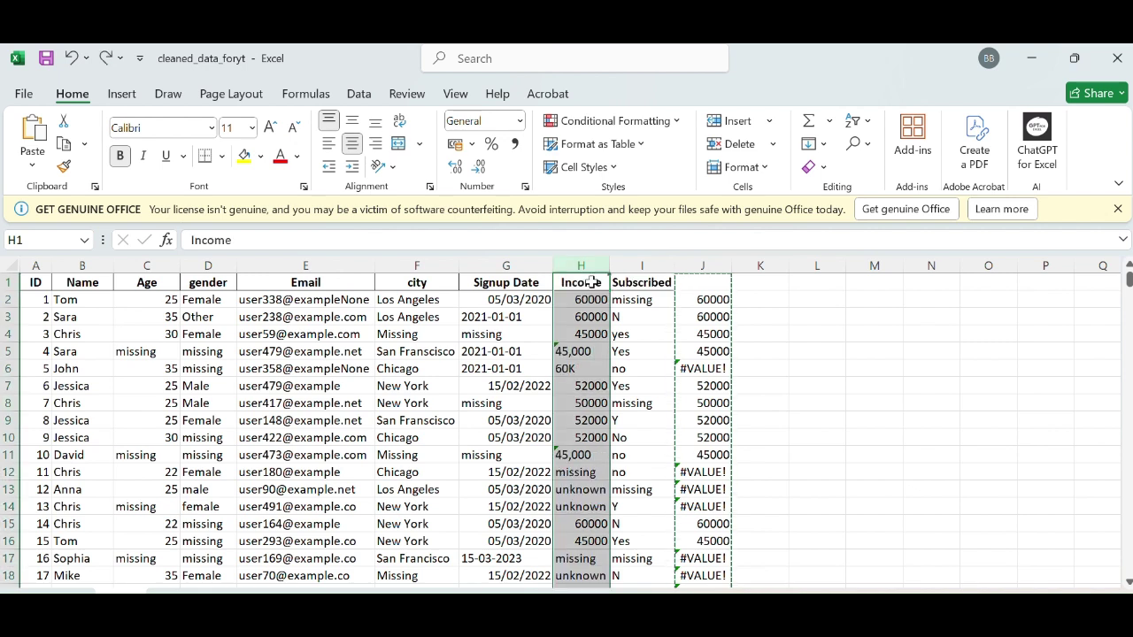
key("ctrl+v")
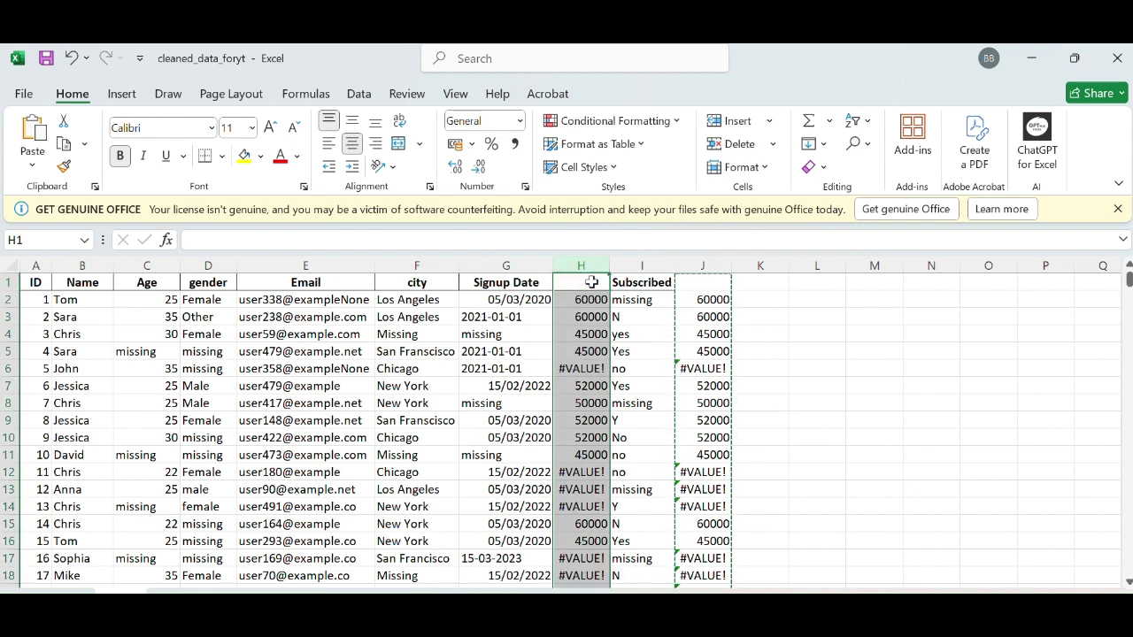
Restore the heading "Income" in cell H1.
key("Escape")
type("Income")
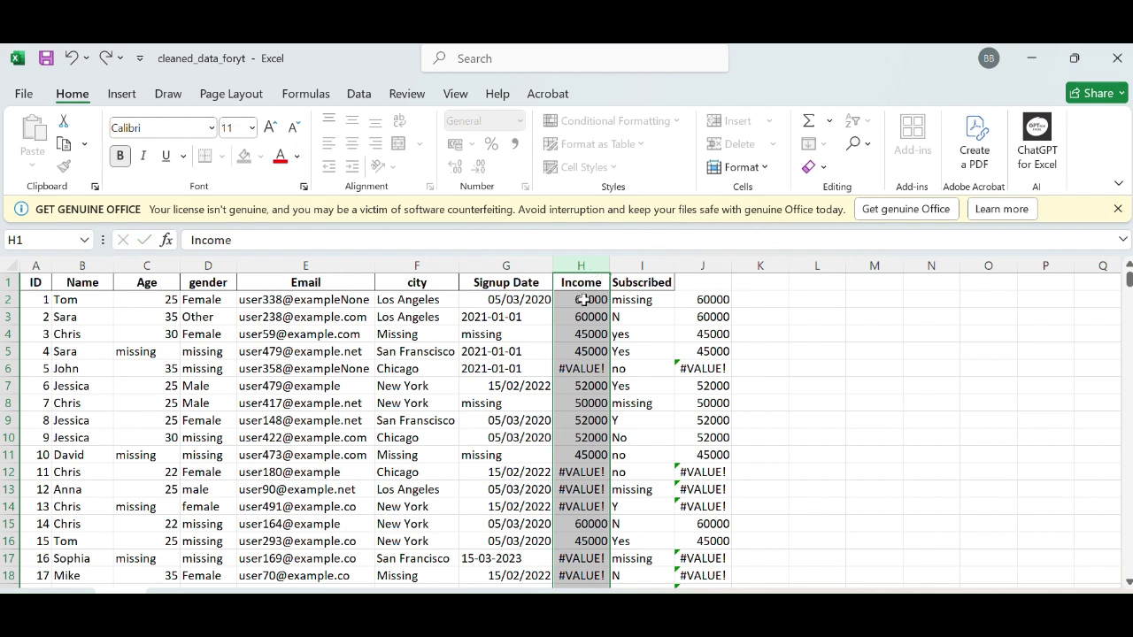
left_click(583, 300)
Delete the helper column J.
left_click(704, 266)
right_click(704, 267)
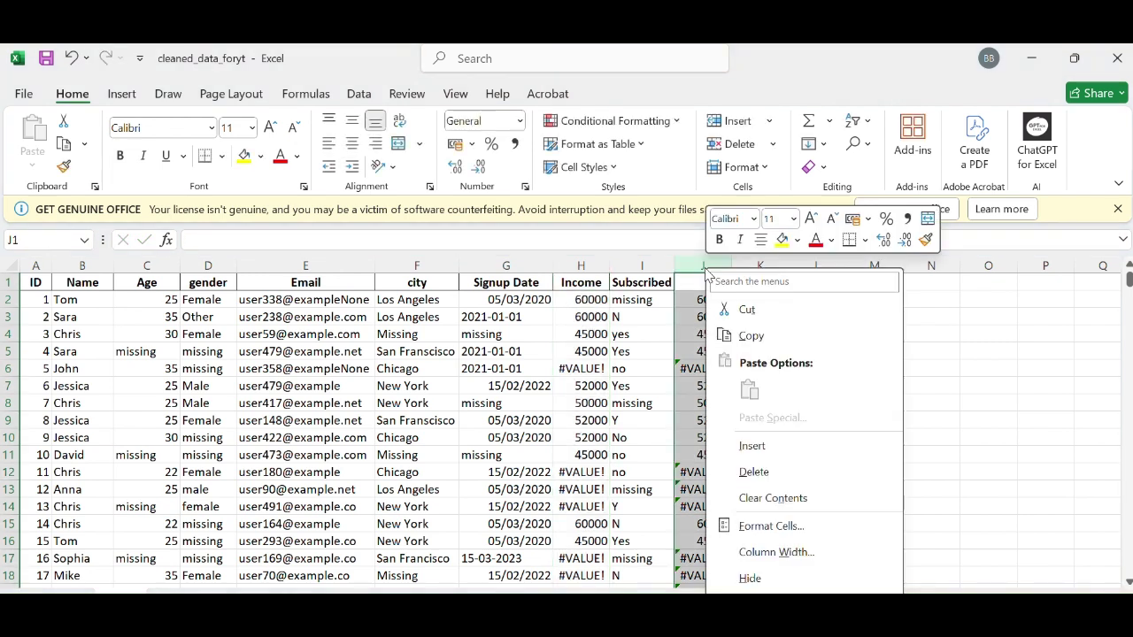
left_click(750, 471)
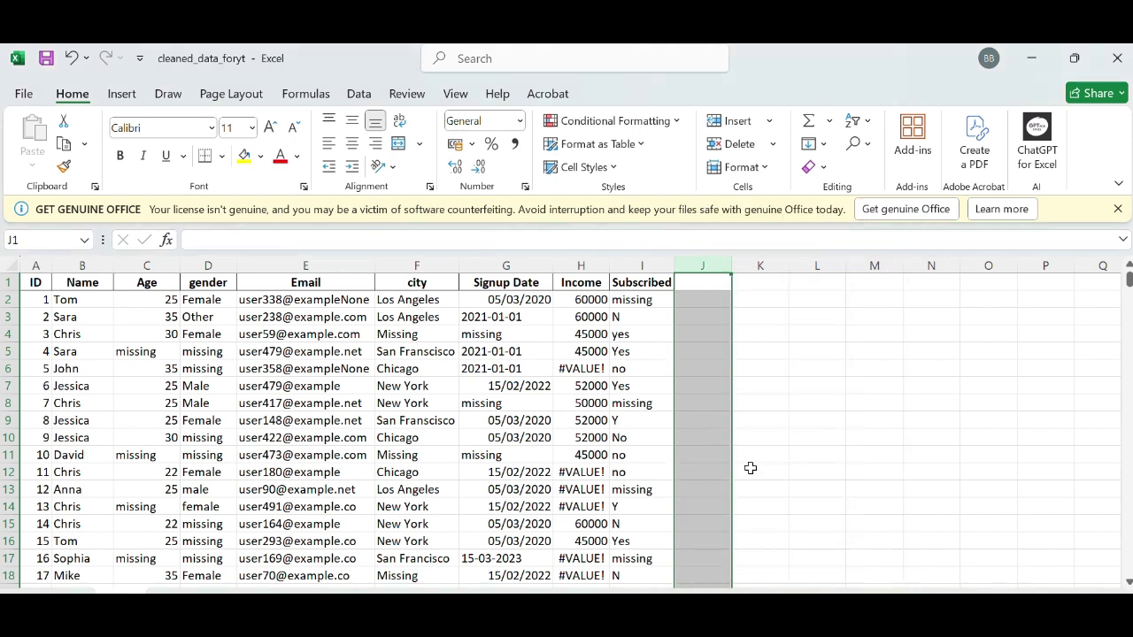
Replace every #VALUE! entry in the Income column with "missing".
left_click(593, 377)
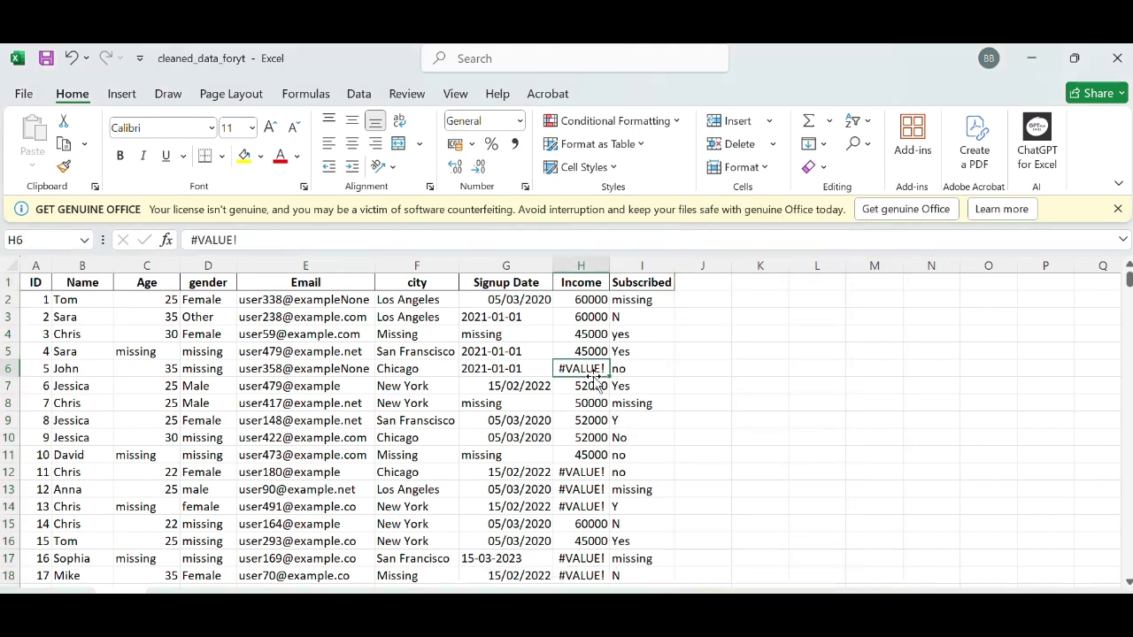
left_click_drag(242, 240, 179, 243)
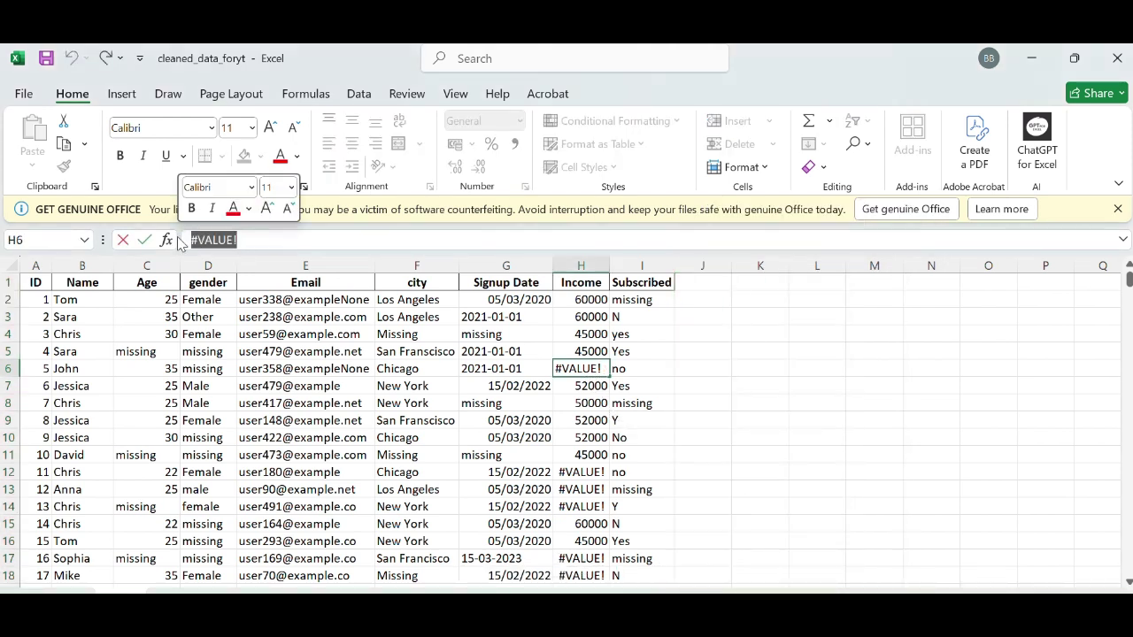
left_click(586, 264)
left_click(858, 146)
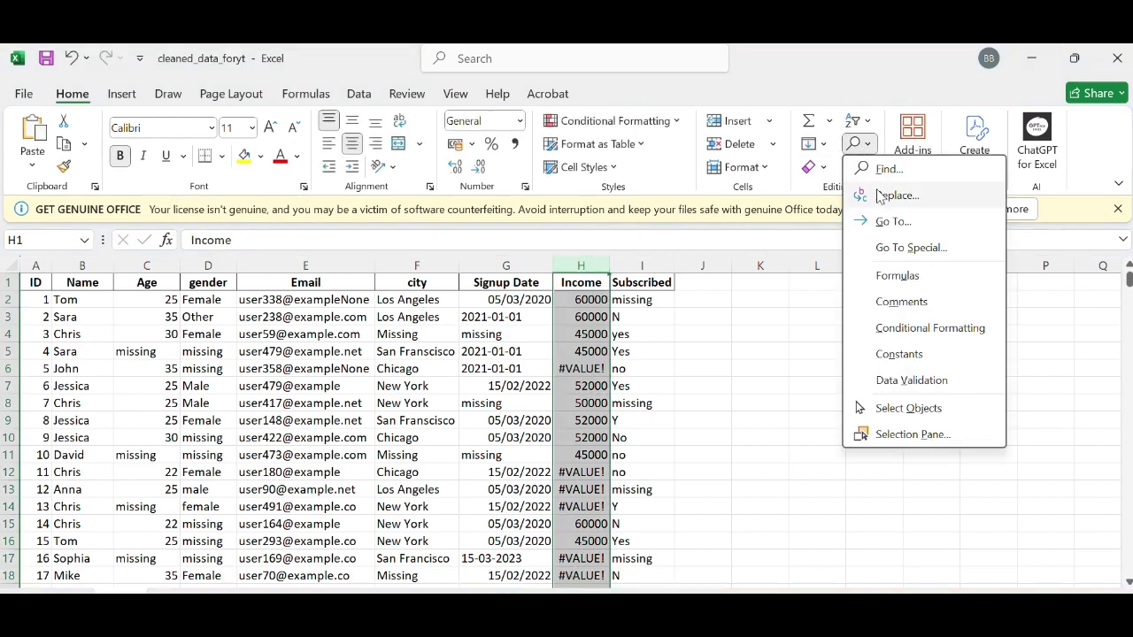
left_click(888, 195)
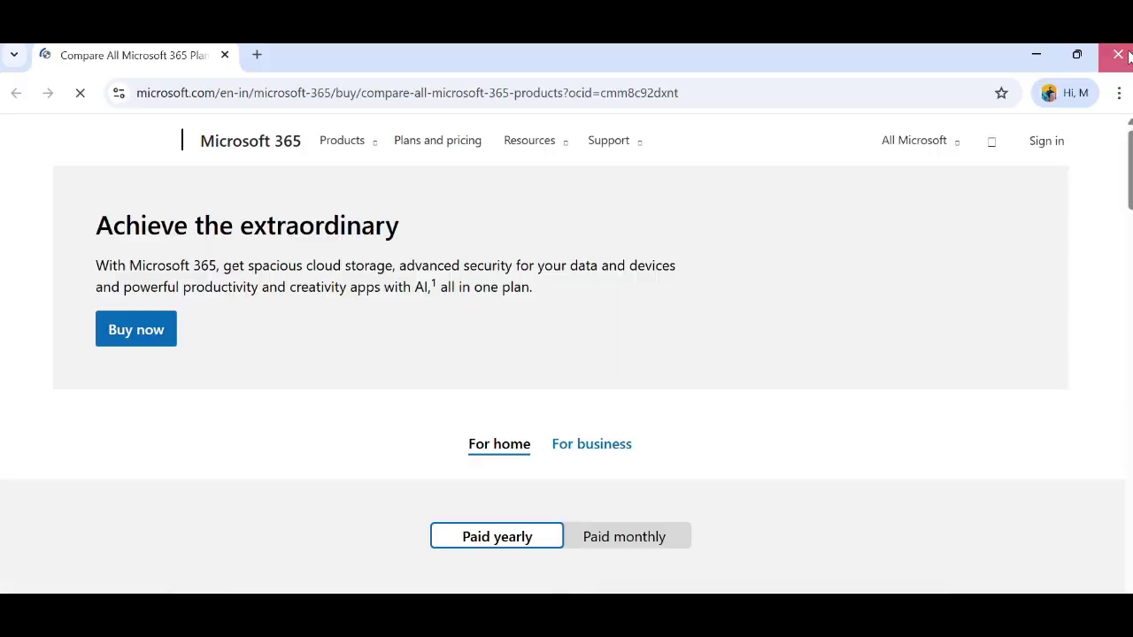
left_click(1125, 55)
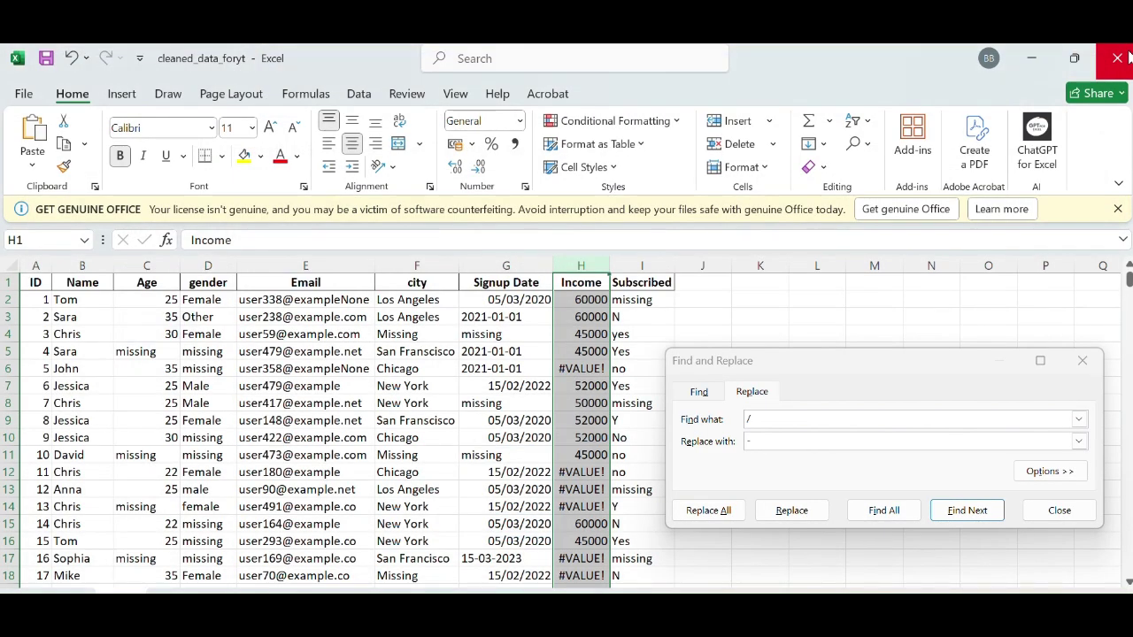
left_click(845, 418)
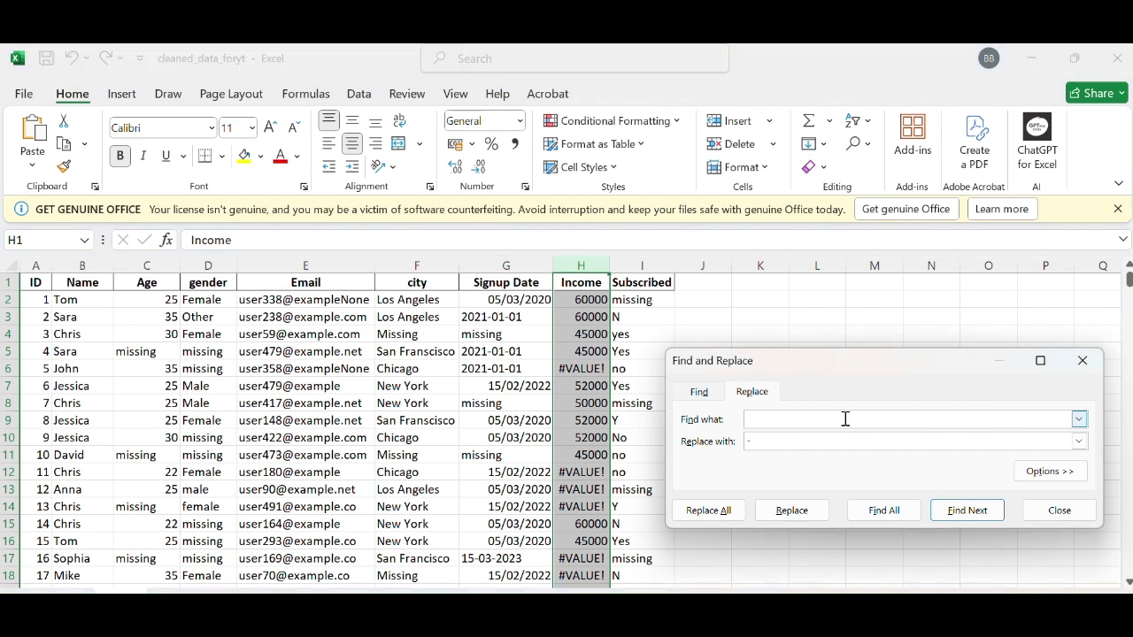
key("ctrl+v")
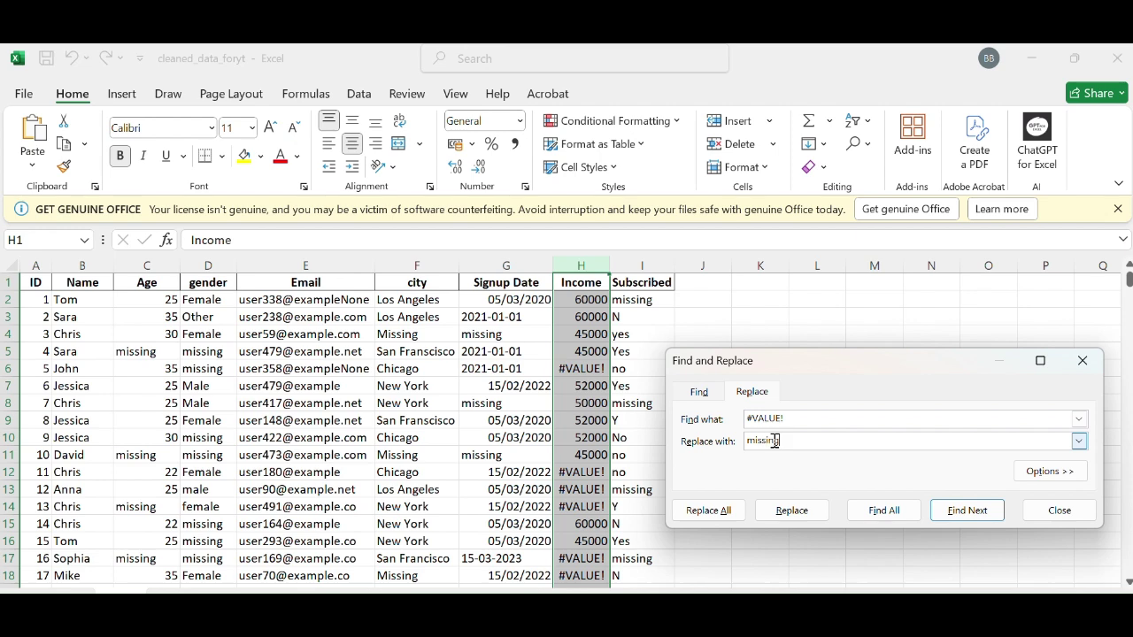
left_click(688, 509)
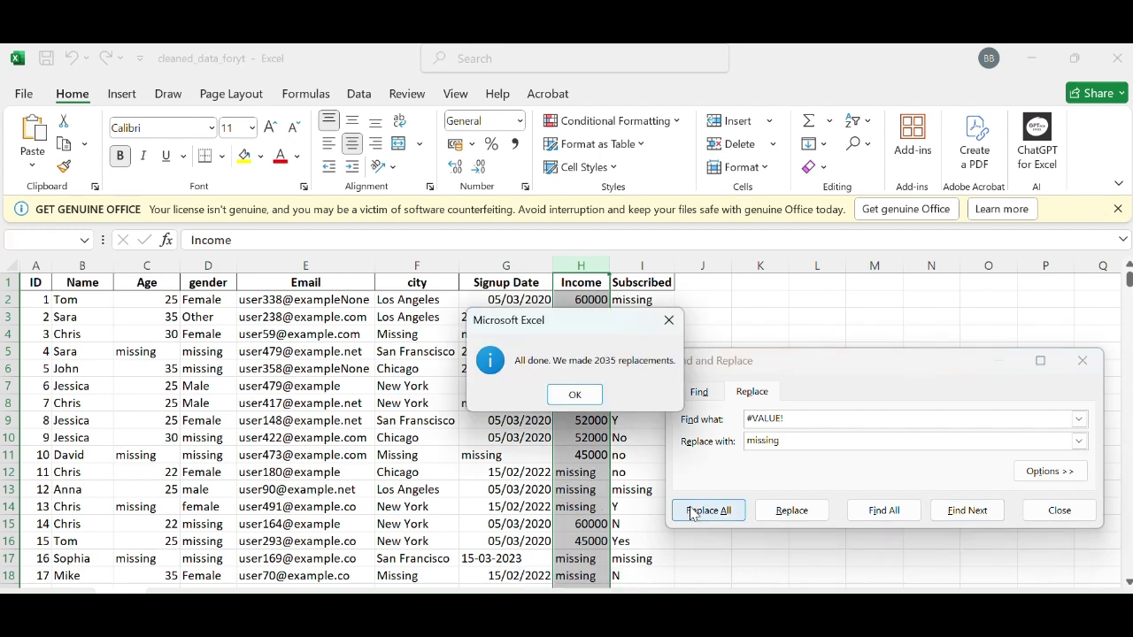
left_click(576, 395)
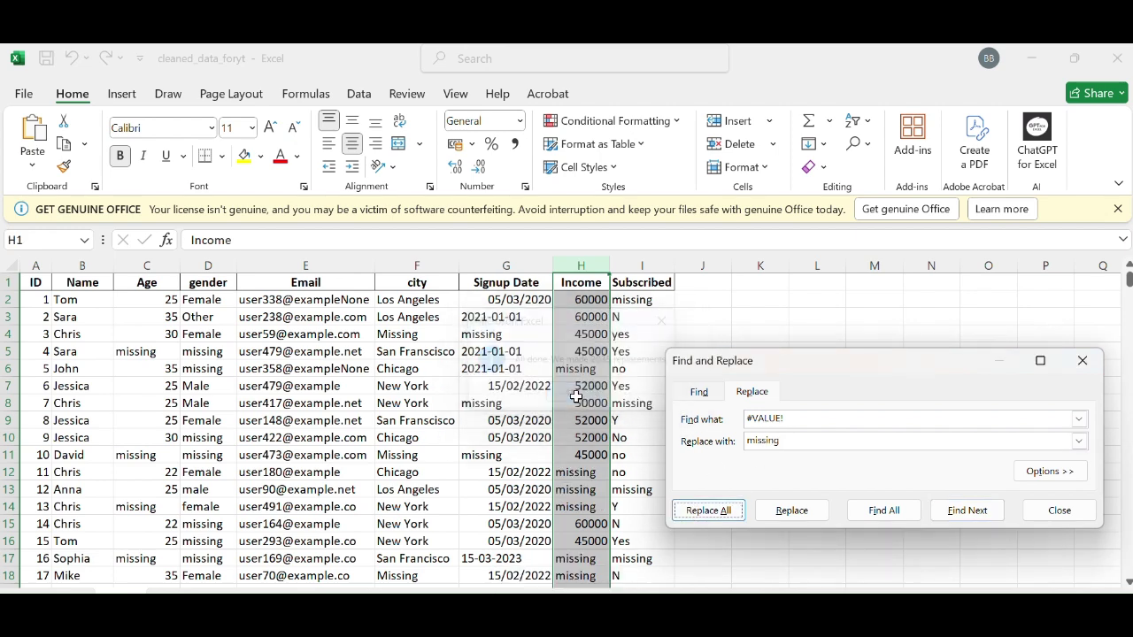
left_click(1097, 368)
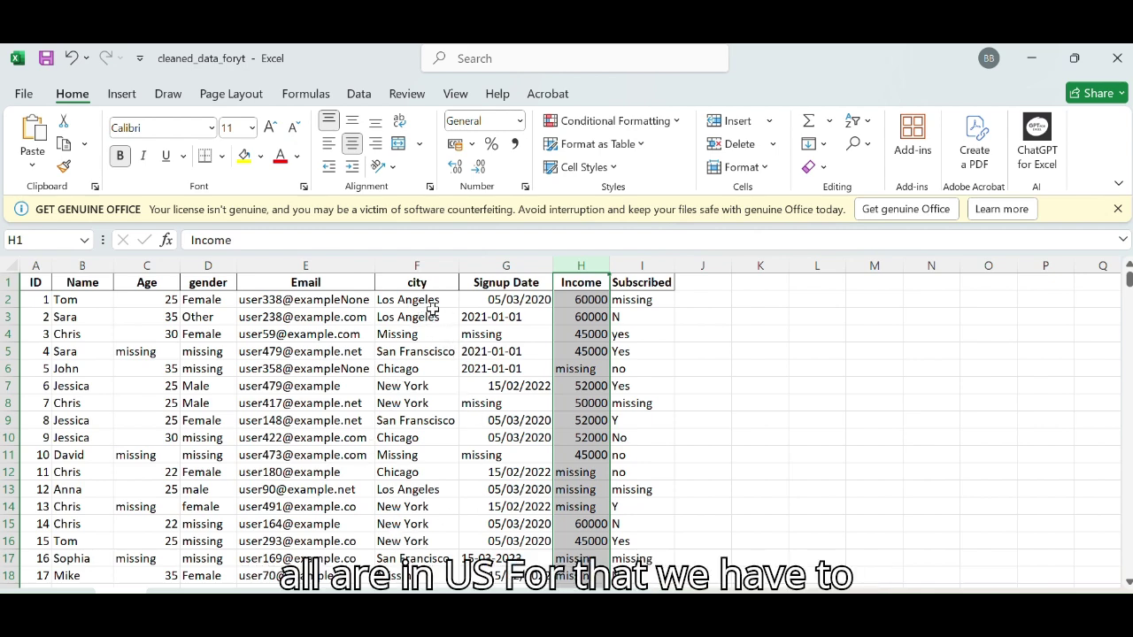
Format the Income column in the accounting format with the $ English (United States) symbol.
left_click(471, 144)
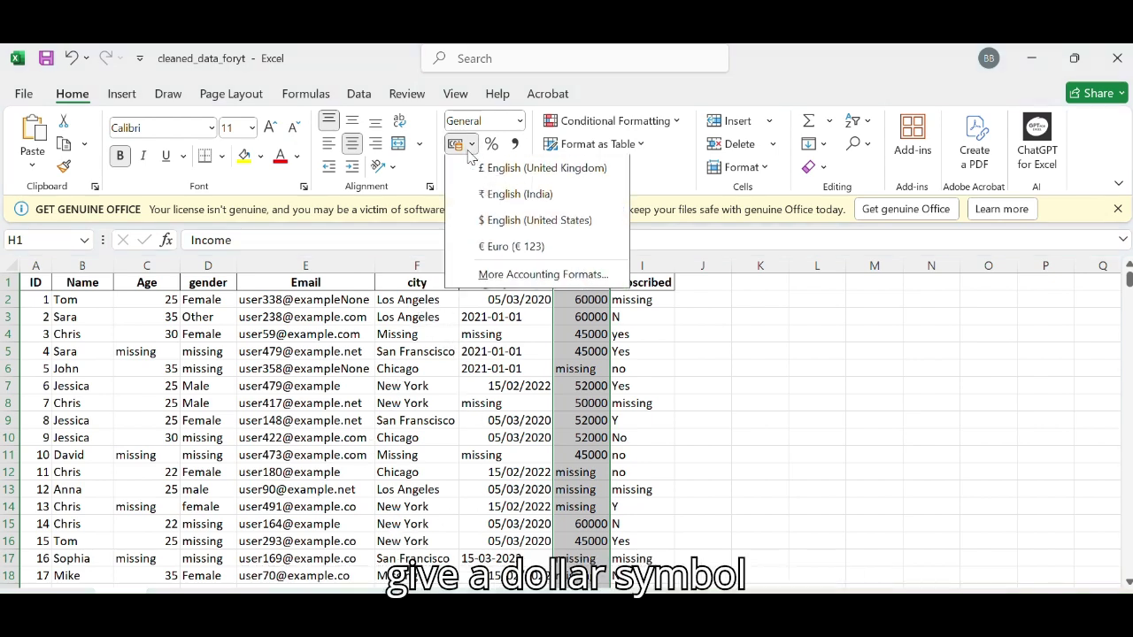
left_click(483, 221)
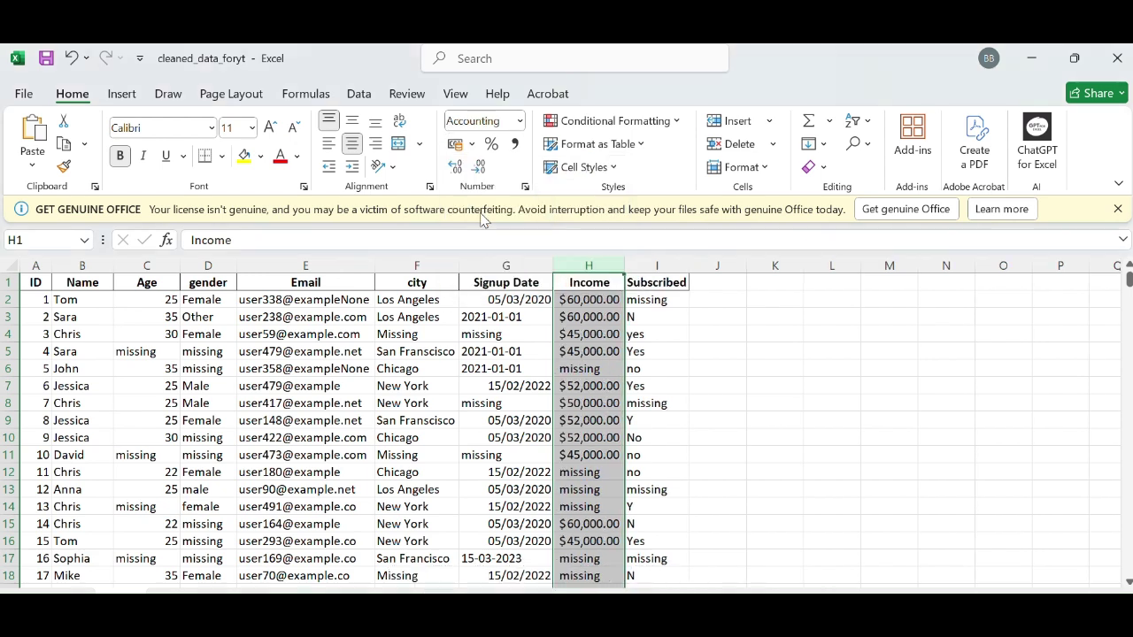
left_click(797, 314)
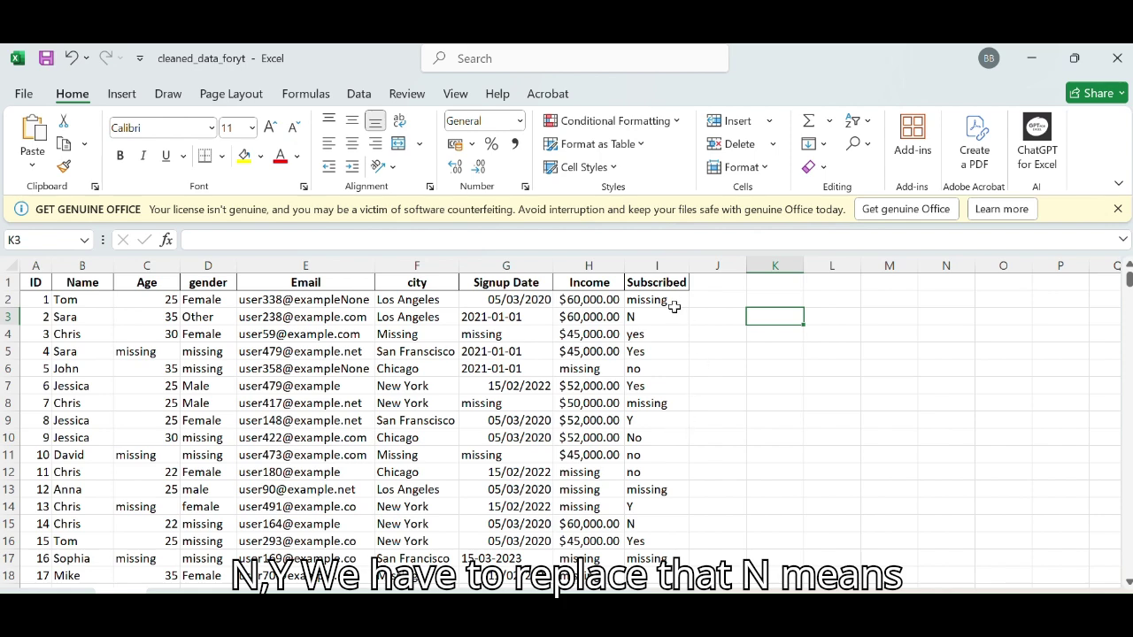
left_click(660, 266)
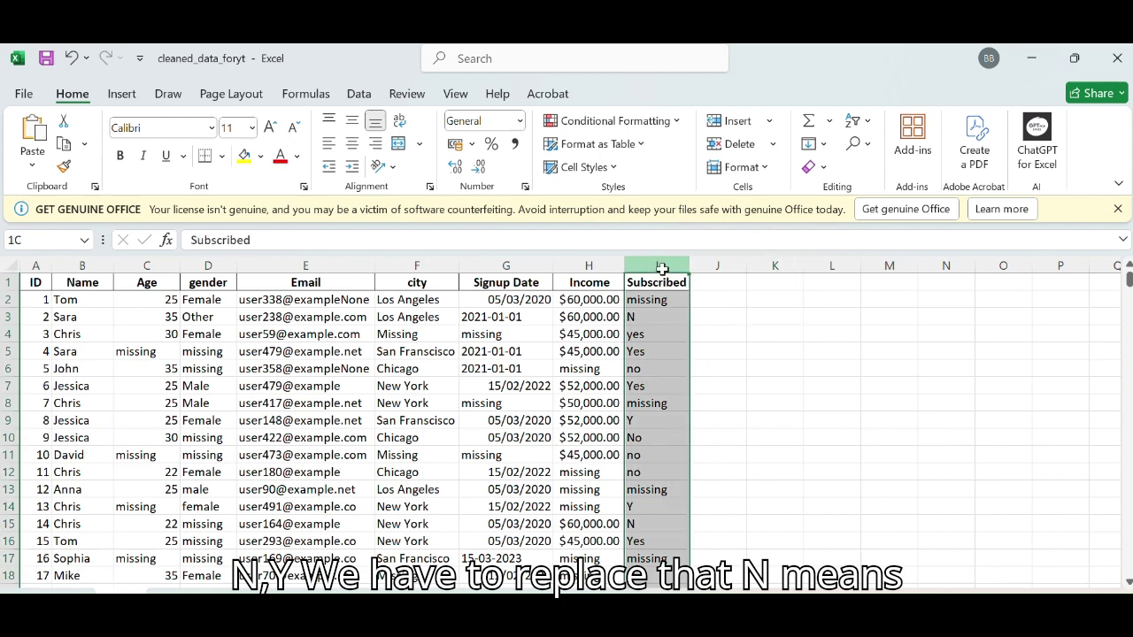
left_click(858, 143)
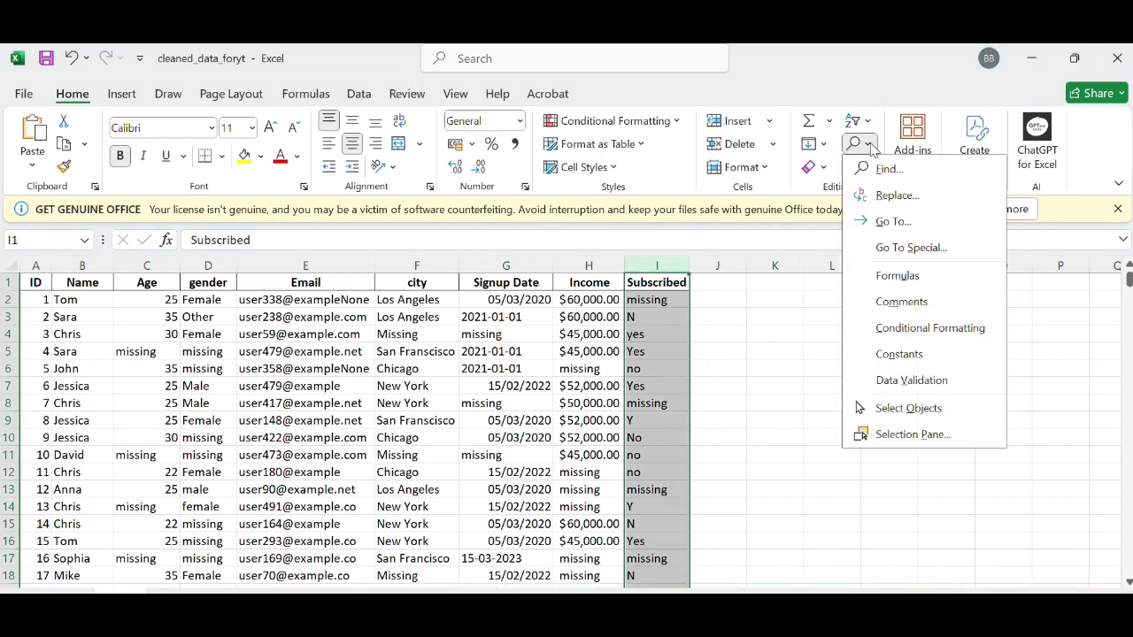
left_click(891, 196)
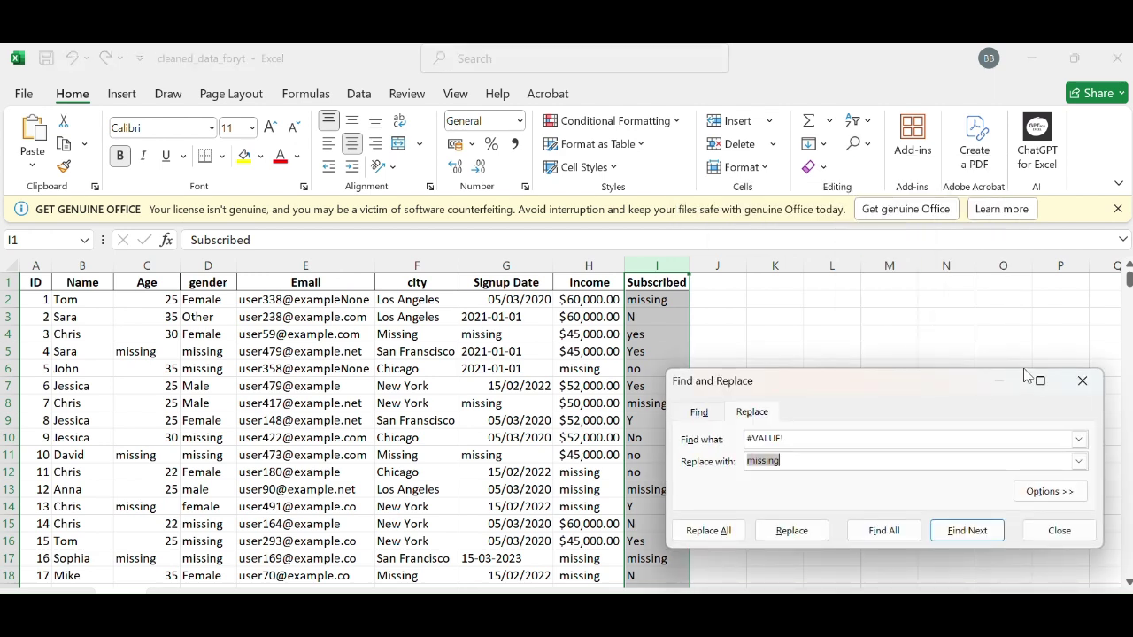
left_click(1082, 381)
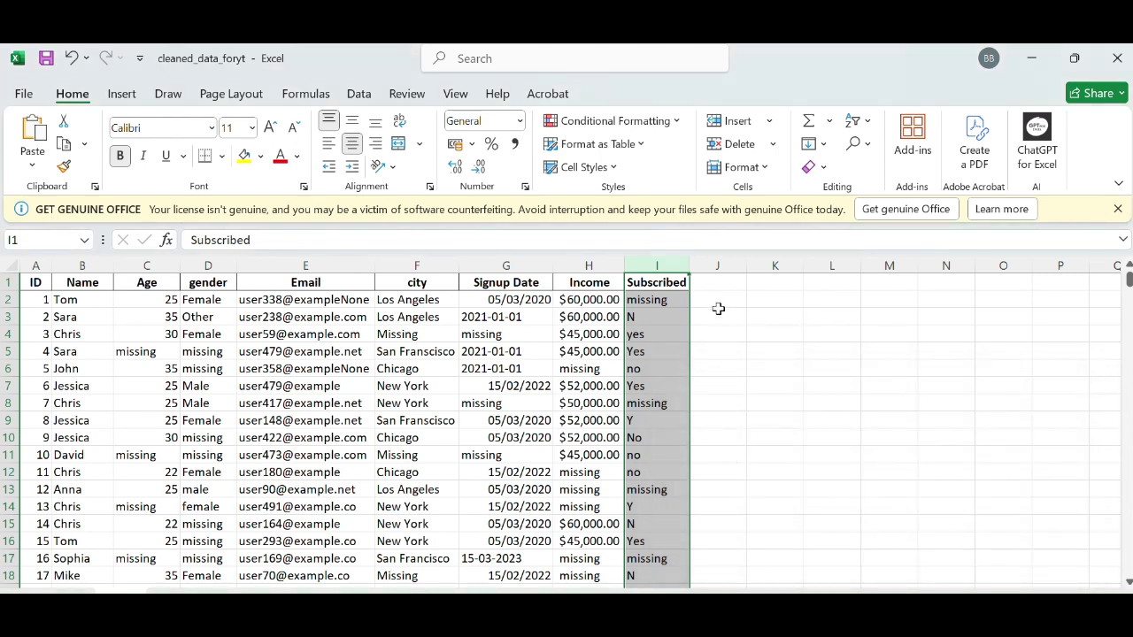
Enter =IF(I2="N","No",I2) in J2 and fill the formula down column J for all data rows.
left_click(717, 305)
type("=if")
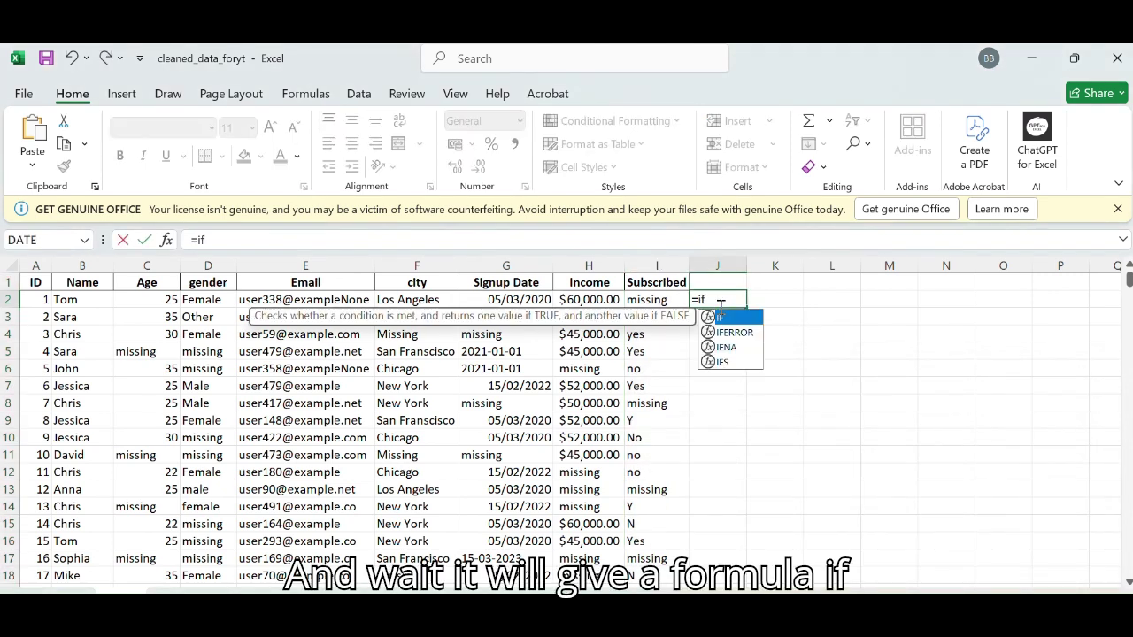
type("(")
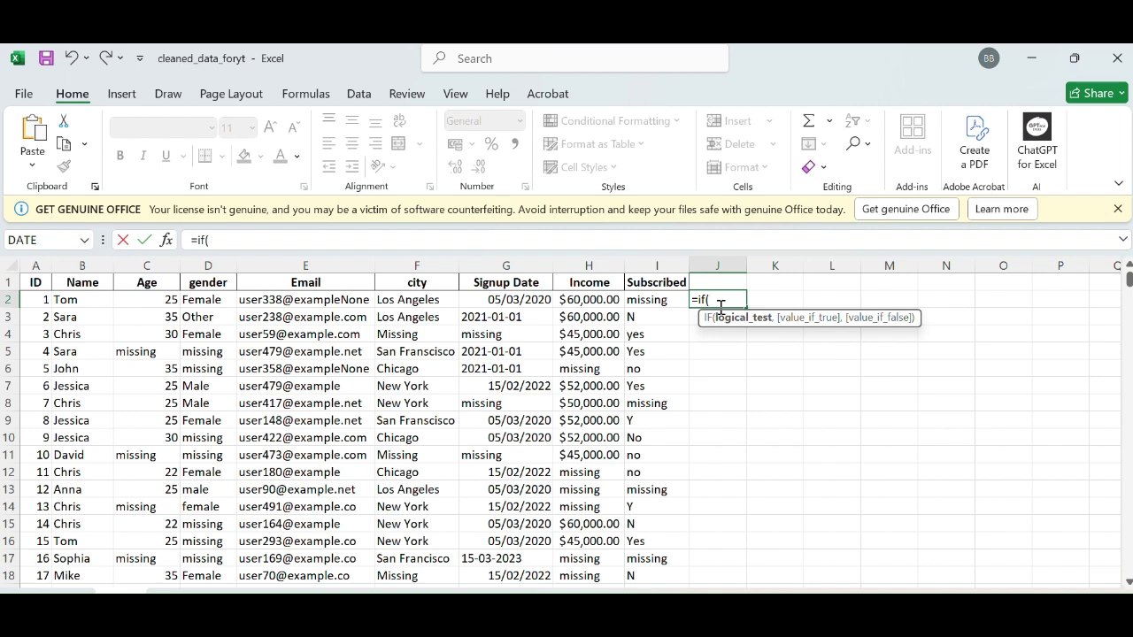
type("i2=\"N")
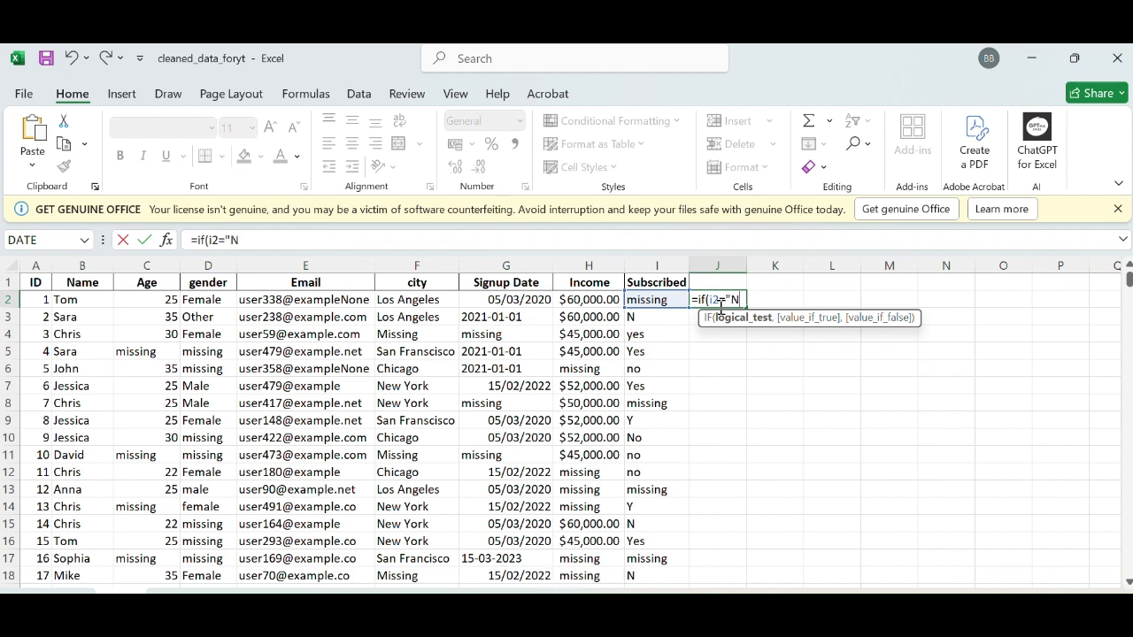
type("\",")
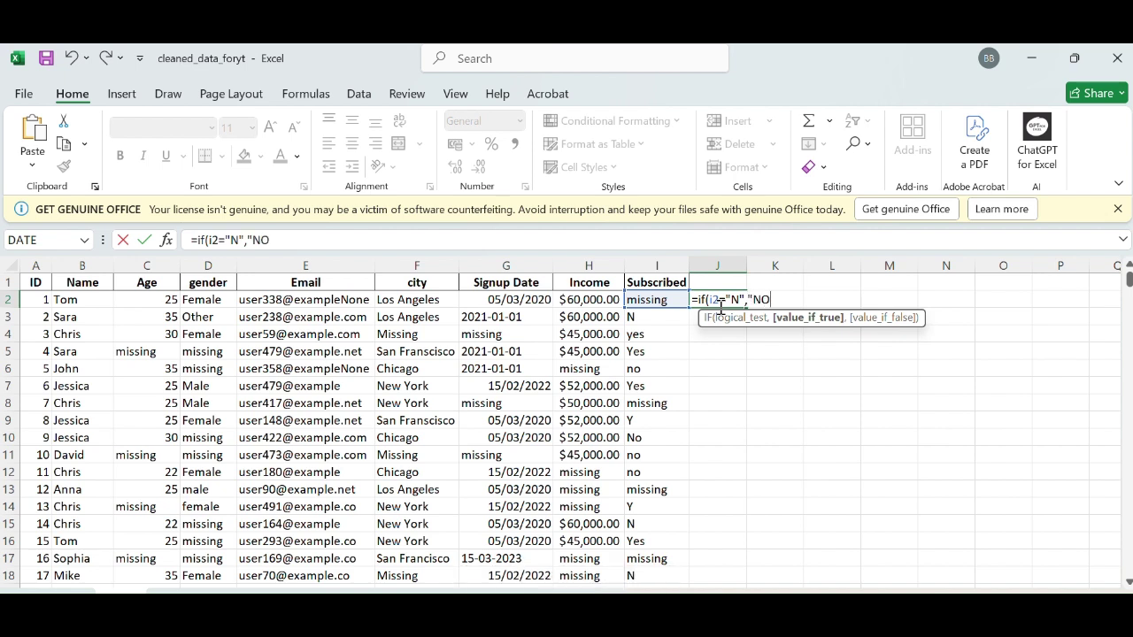
type("\"No\",")
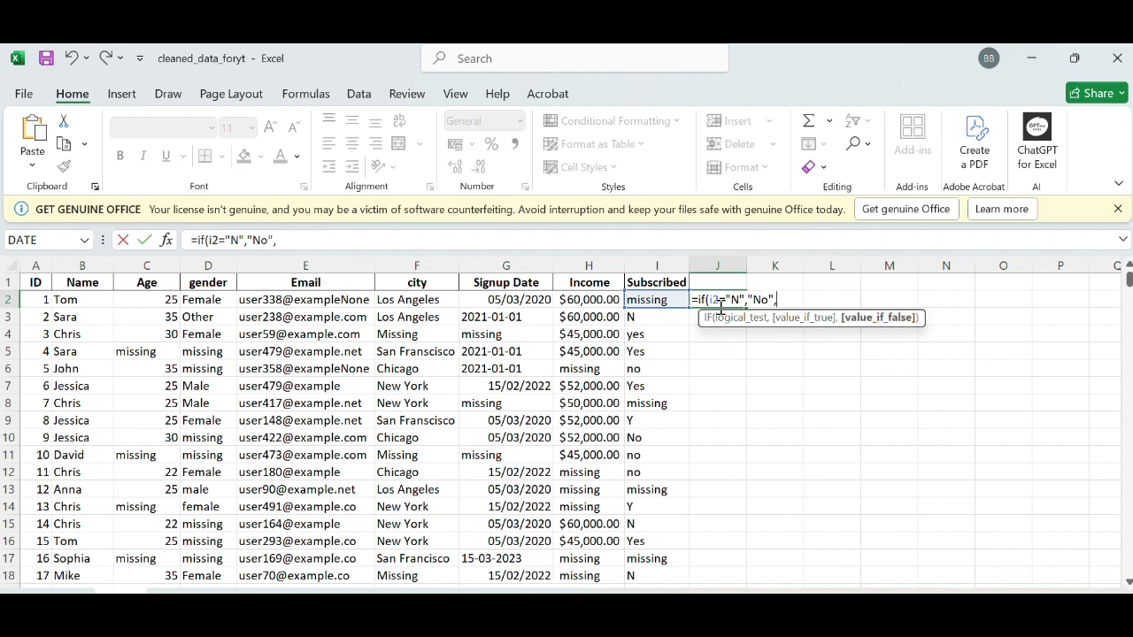
type("i2")
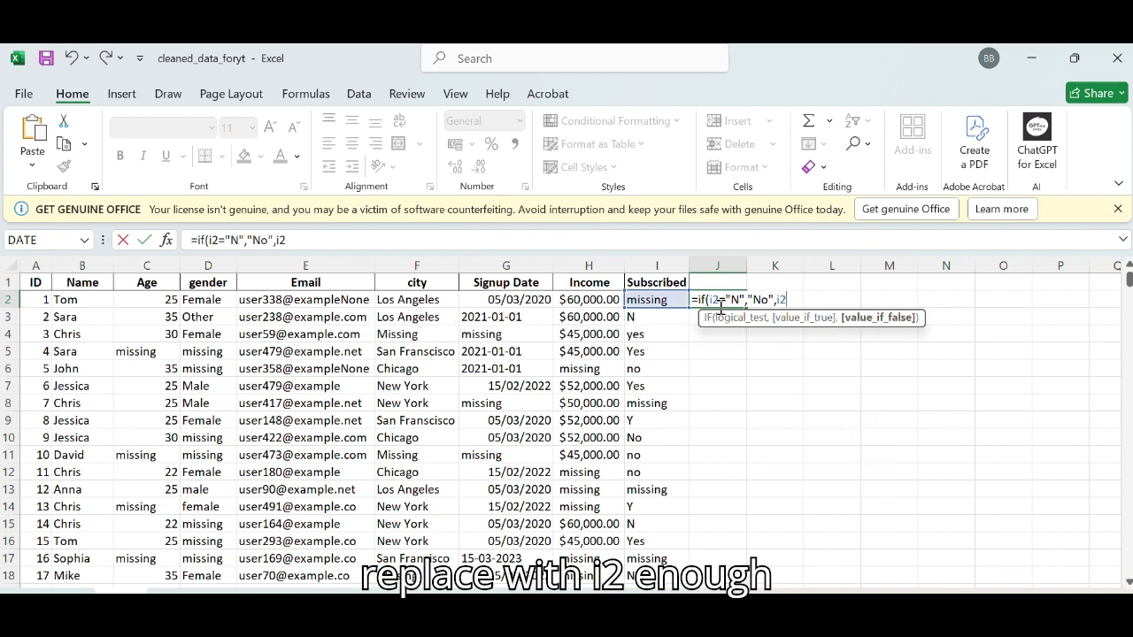
type(")")
key("Return")
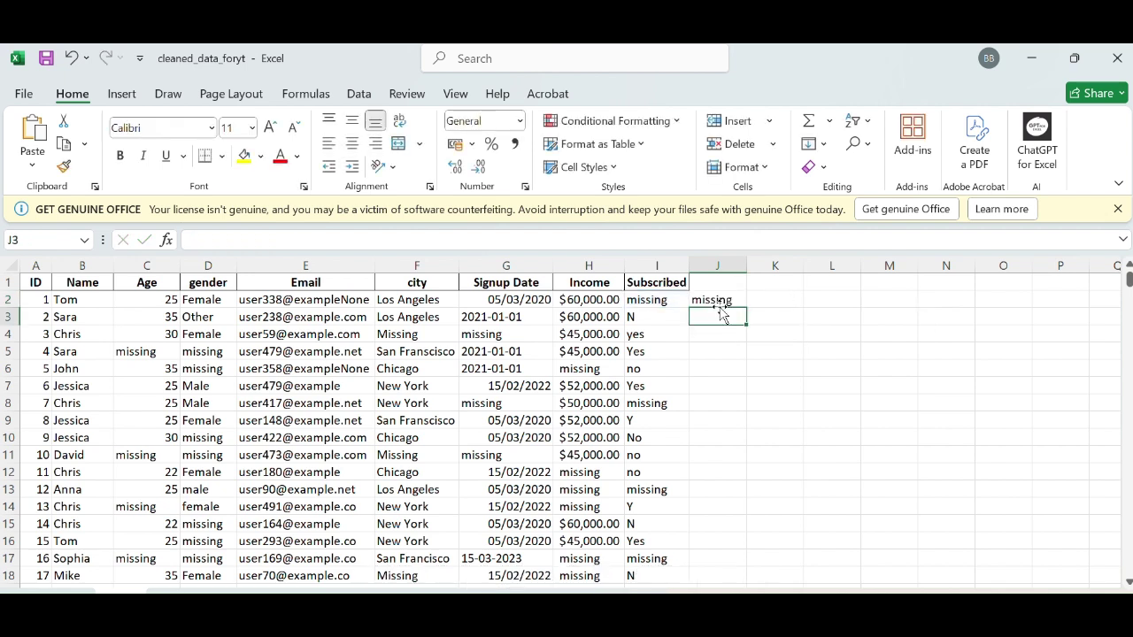
left_click(737, 302)
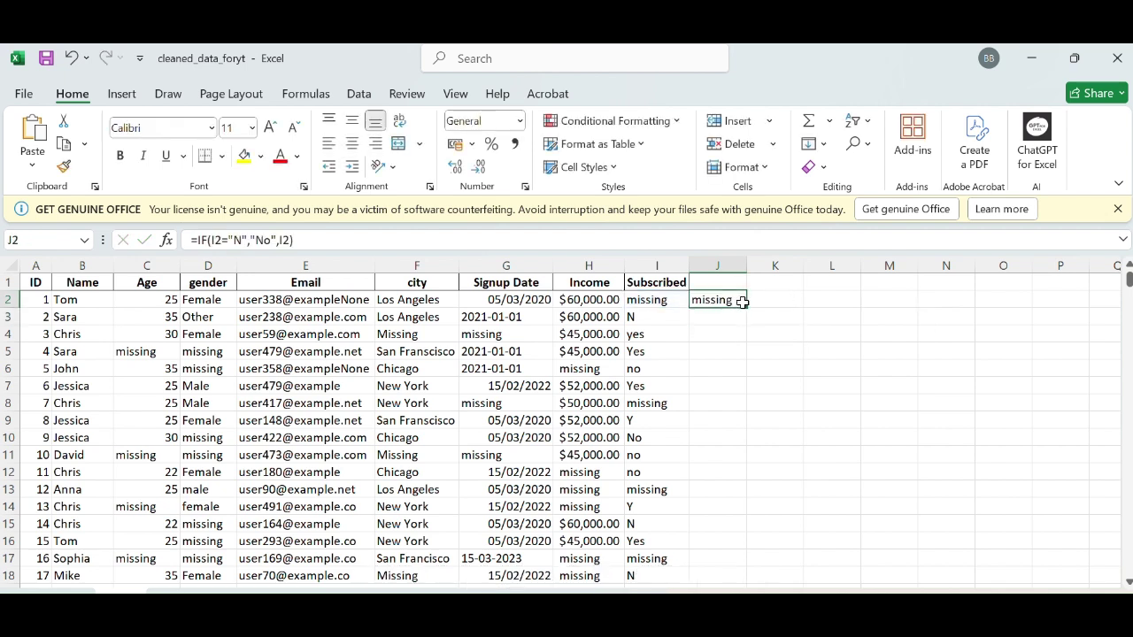
double_click(748, 308)
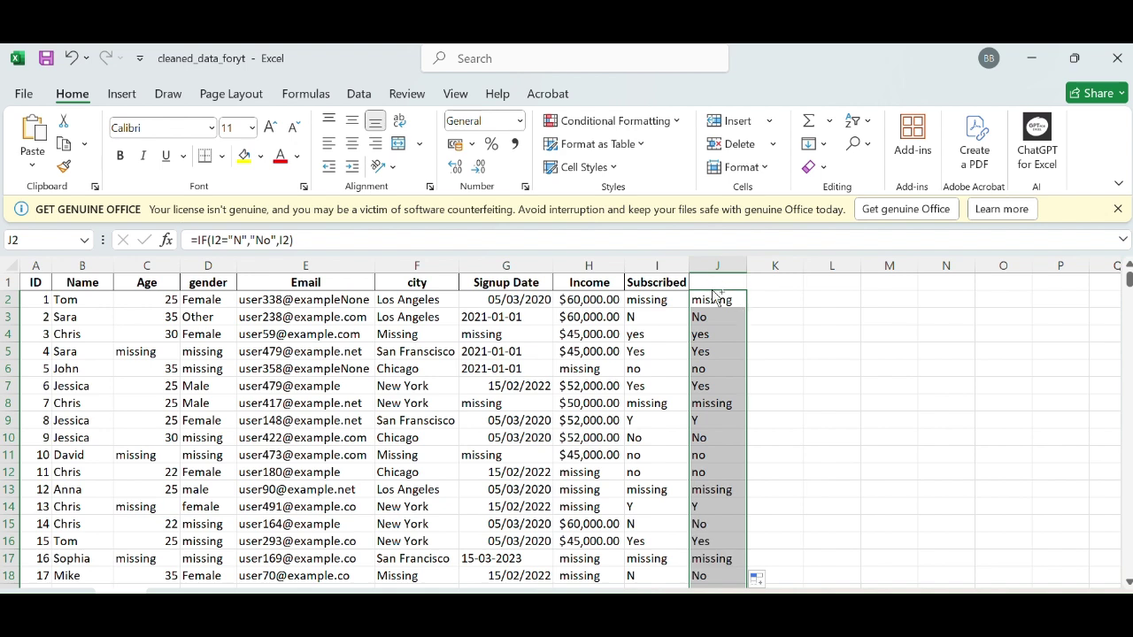
Copy the column J results and paste them as values over the Subscribed column, starting at I2.
key("ctrl+c")
left_click(662, 302)
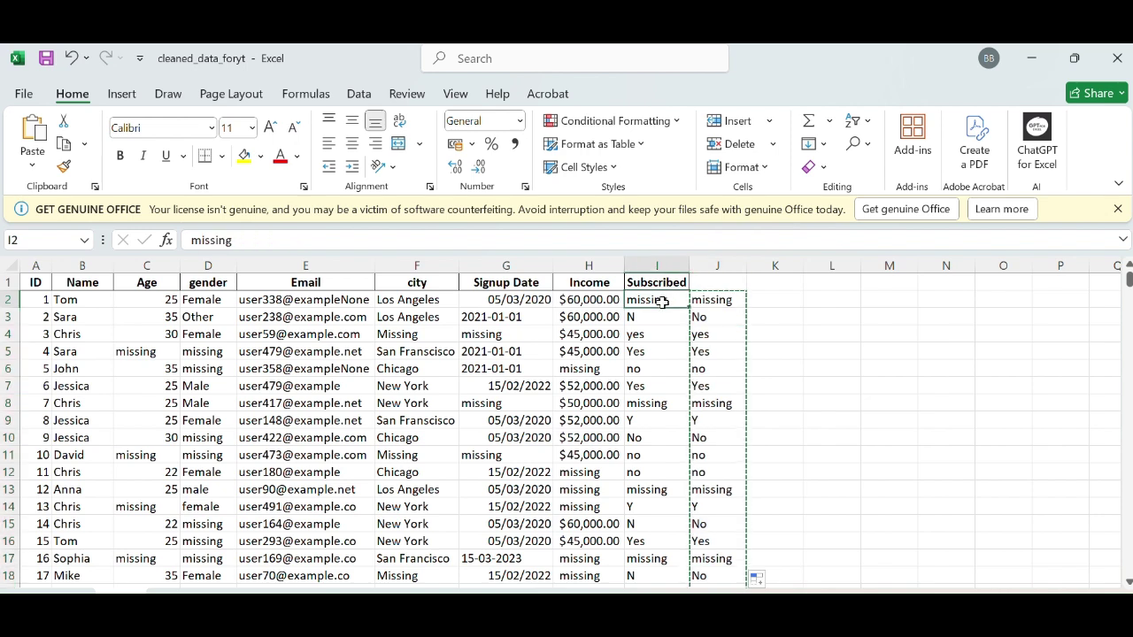
right_click(663, 305)
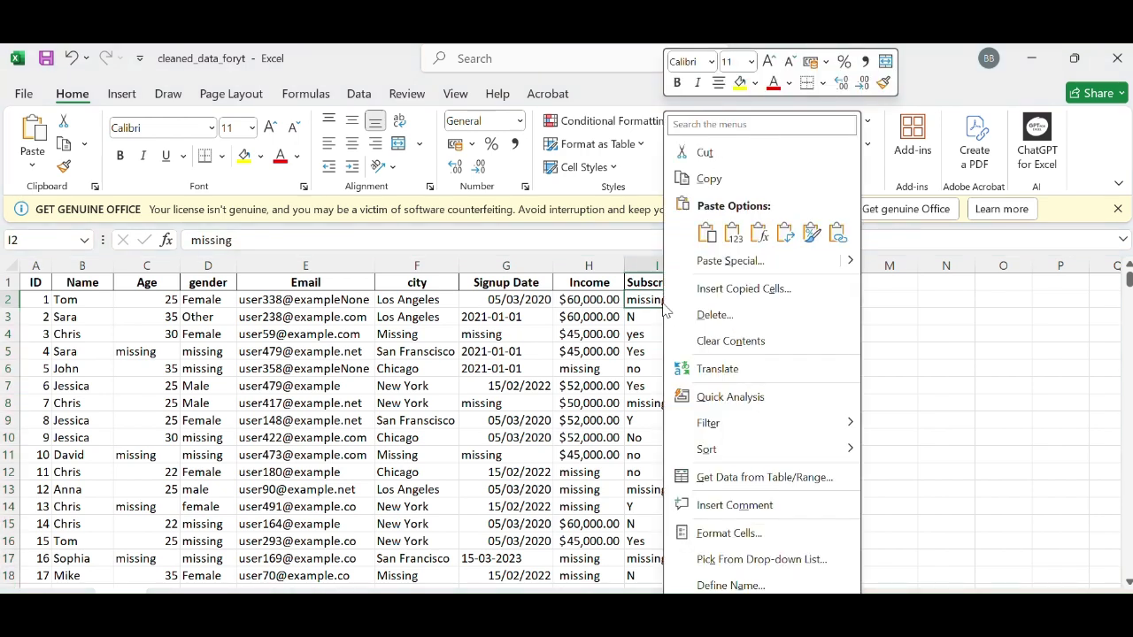
left_click(732, 232)
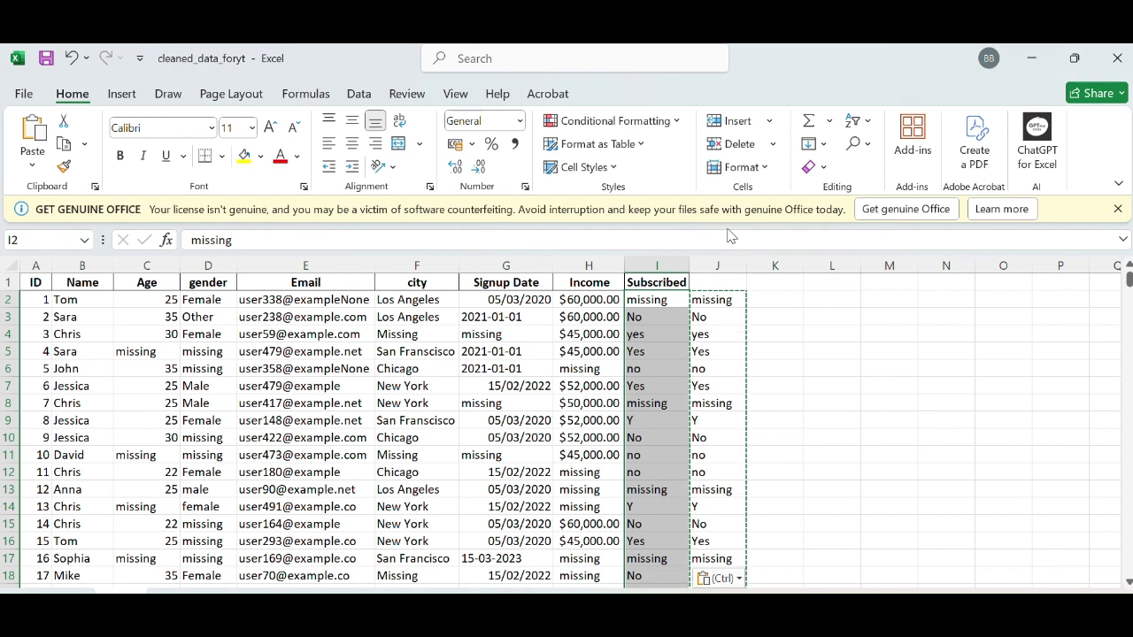
Copy the full formula text from cell J2 for reuse.
left_click(714, 265)
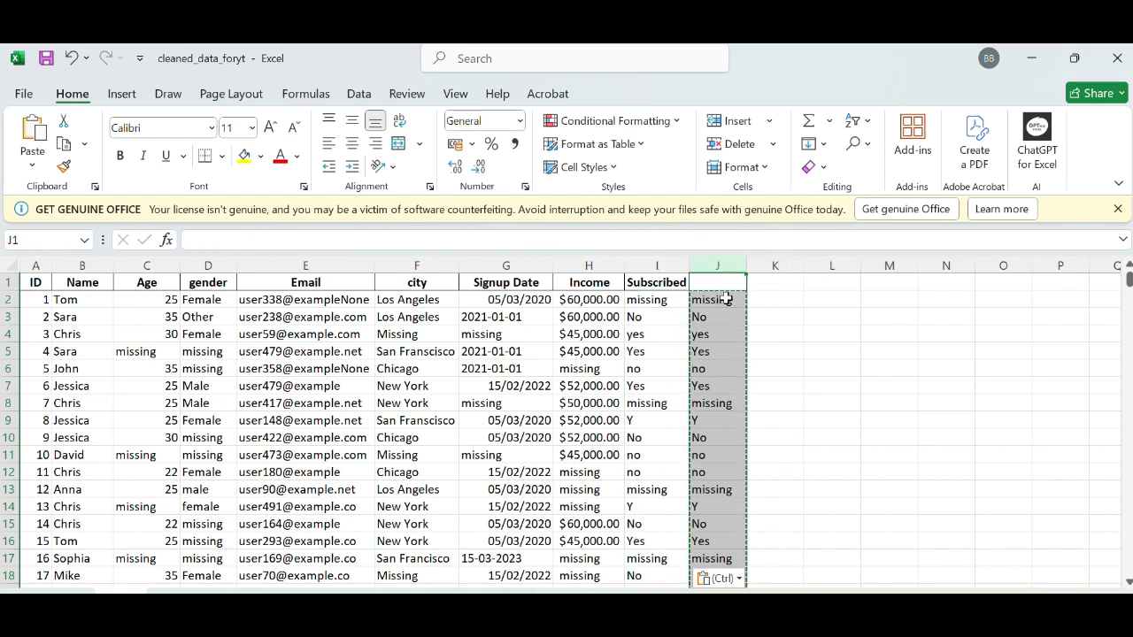
left_click(725, 299)
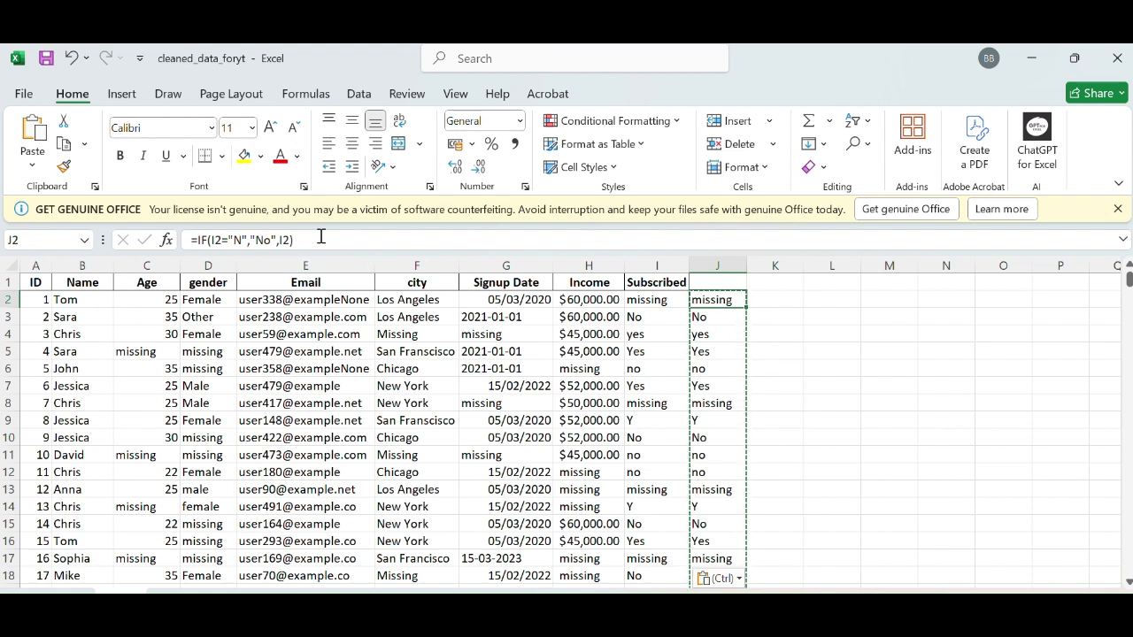
left_click_drag(313, 238, 180, 243)
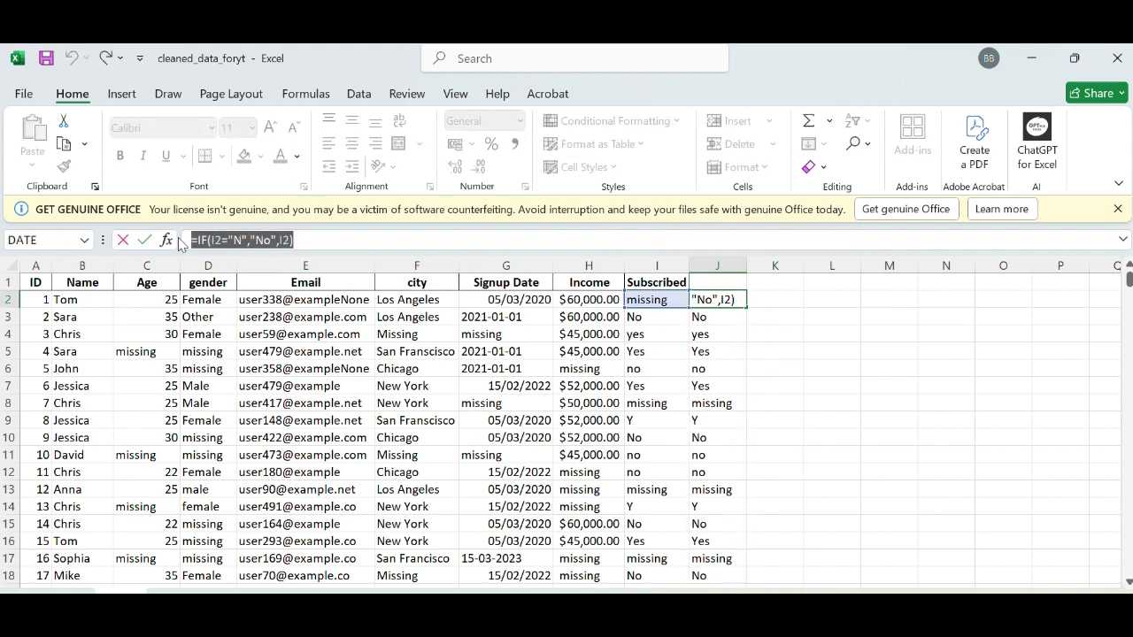
left_click(702, 262)
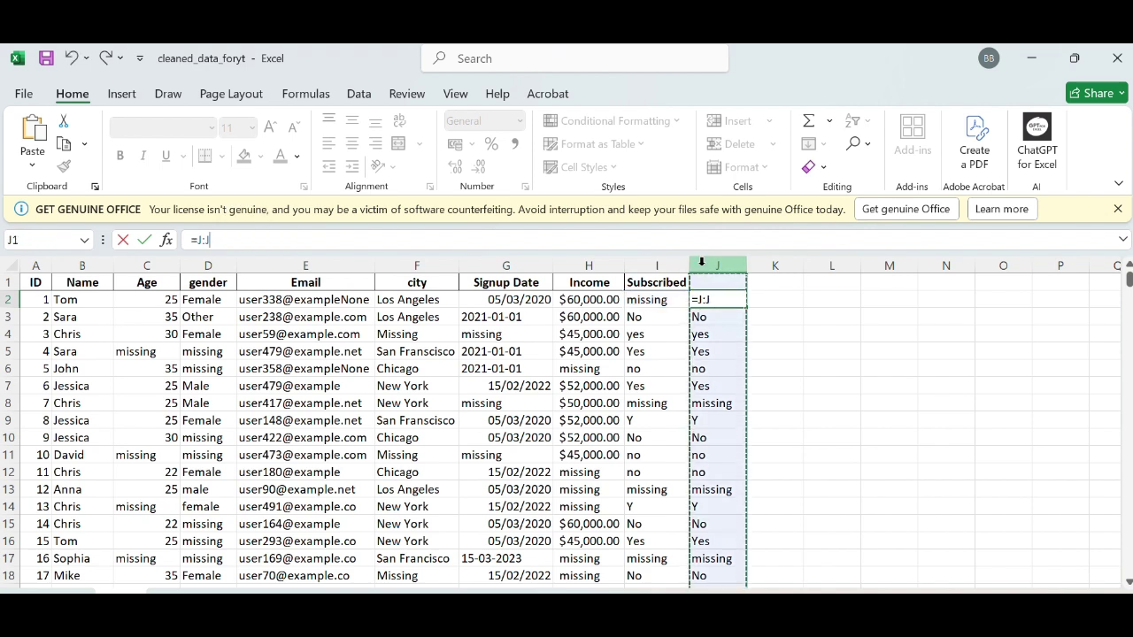
left_click_drag(799, 300, 706, 265)
left_click(705, 264)
left_click(771, 317)
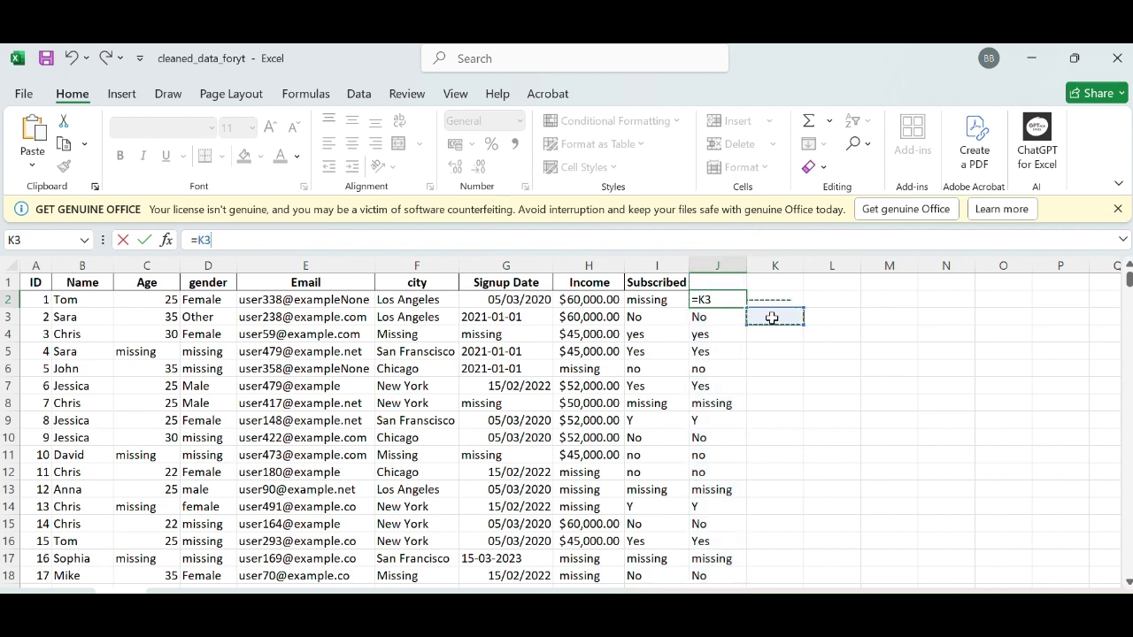
left_click(710, 332)
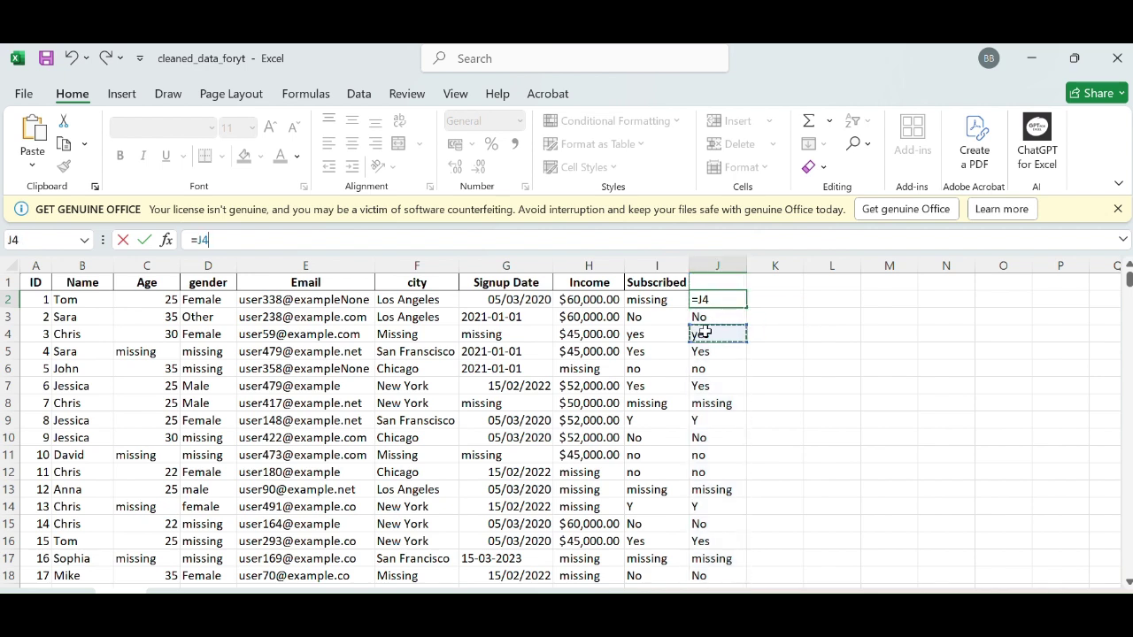
left_click(717, 264)
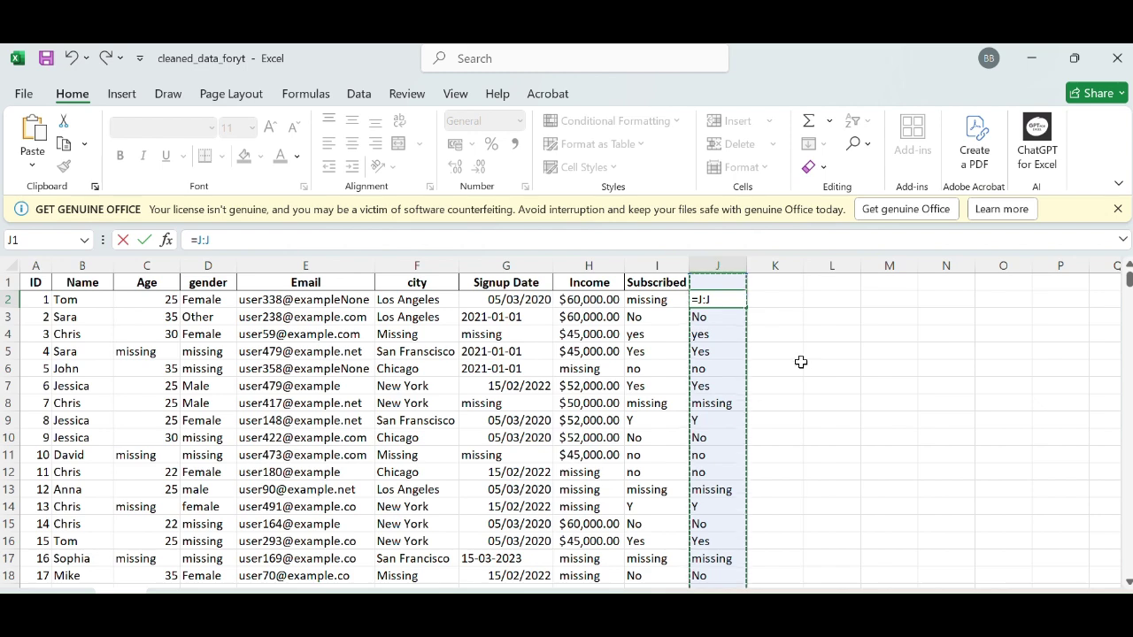
key("Escape")
Delete helper column J.
left_click(727, 263)
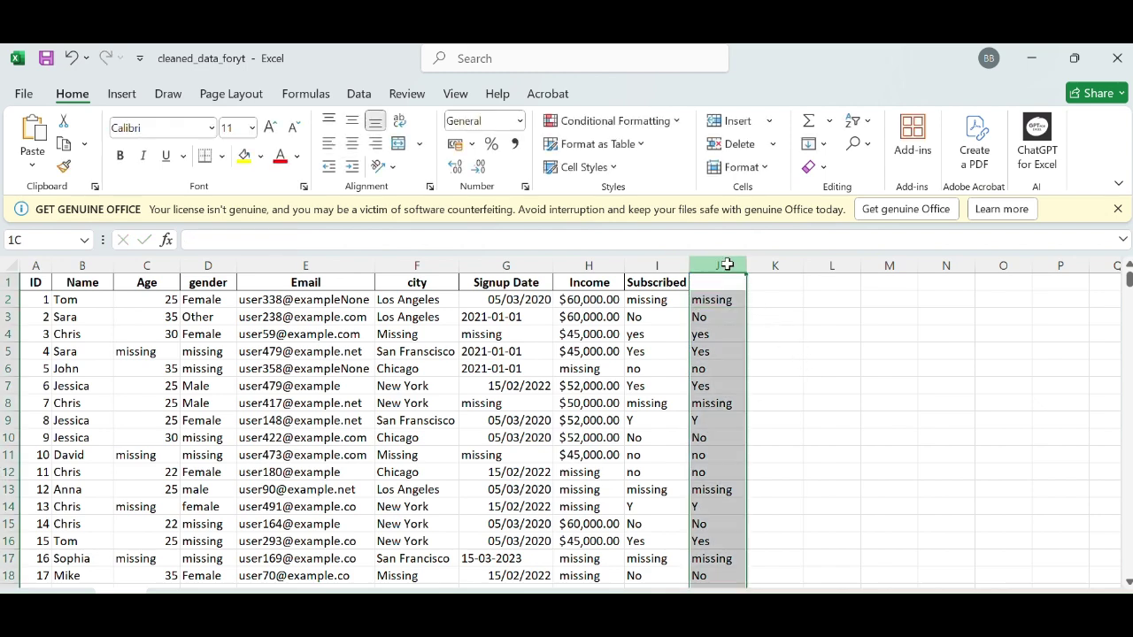
right_click(729, 267)
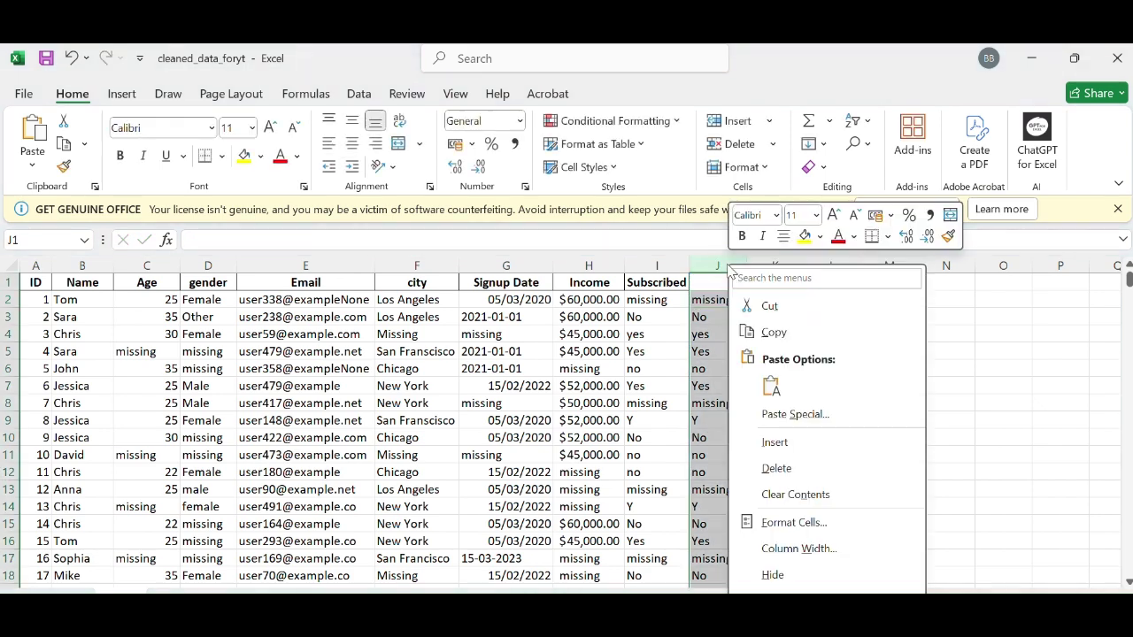
left_click(813, 478)
Enter =IF(I2="Y","Yes",I2) in J2, adapting the copied formula, and fill it down column J for all data rows.
left_click(701, 300)
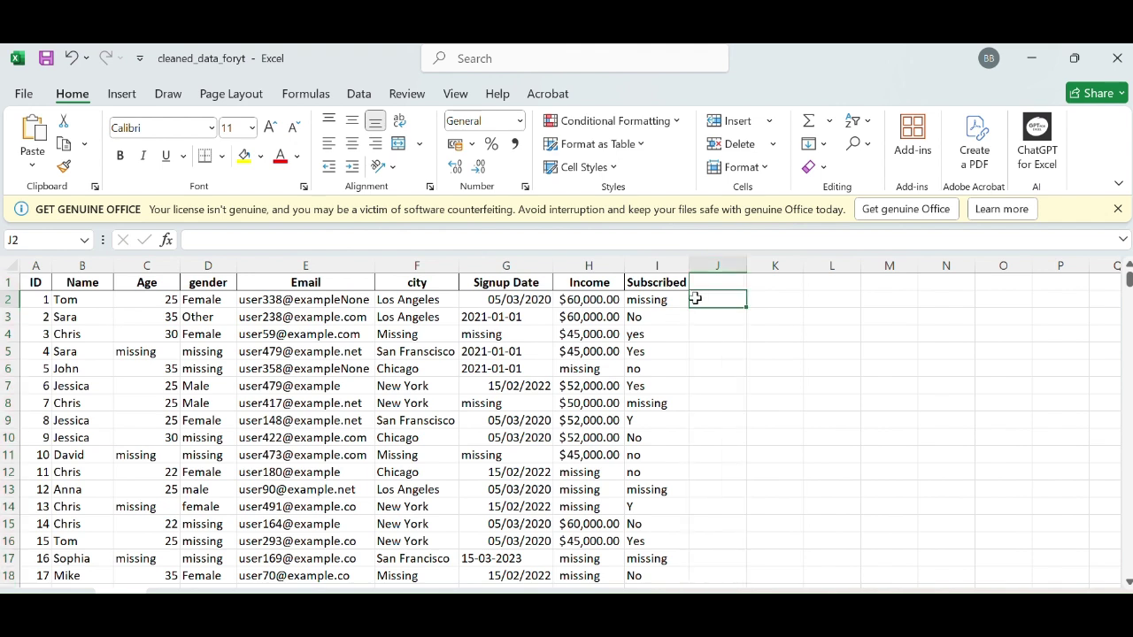
key("ctrl+v")
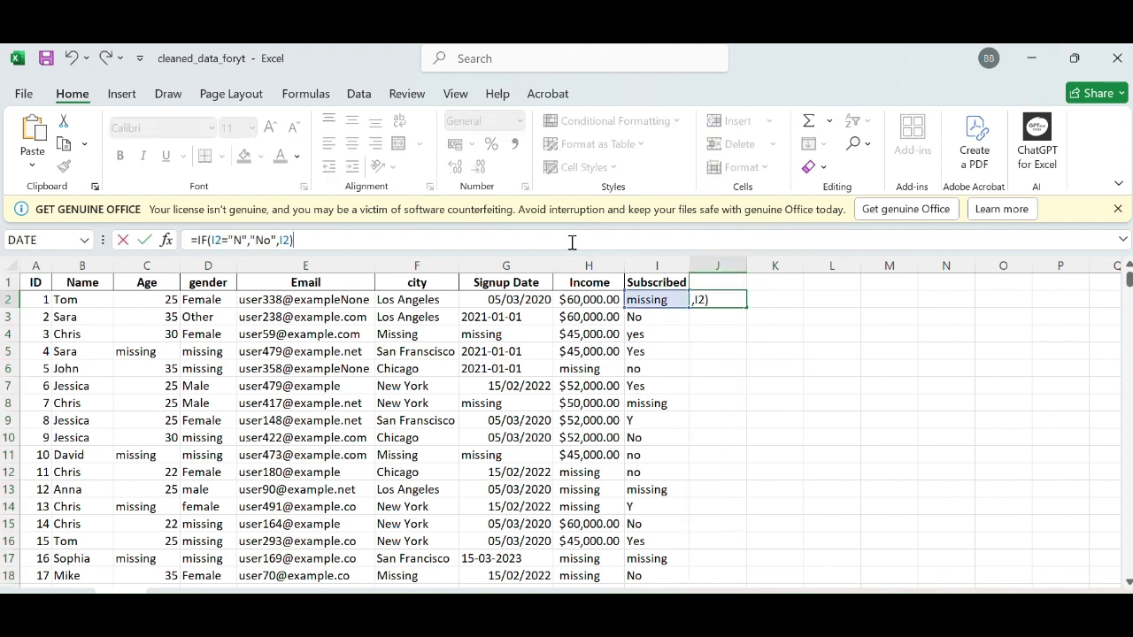
left_click(246, 237)
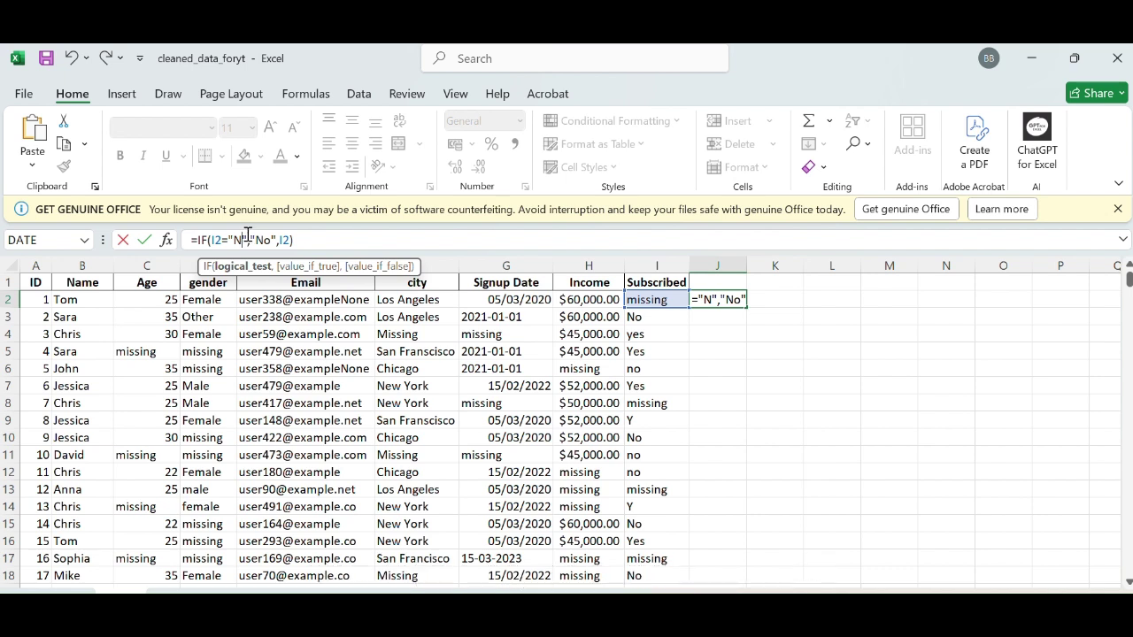
key("BackSpace")
type("Y")
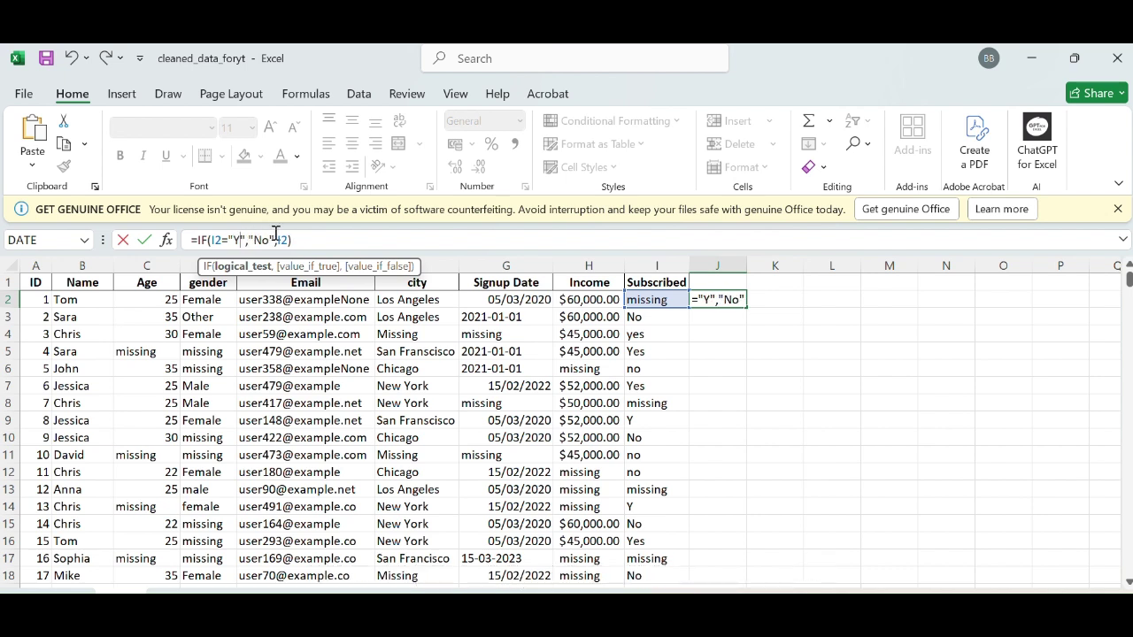
left_click(271, 239)
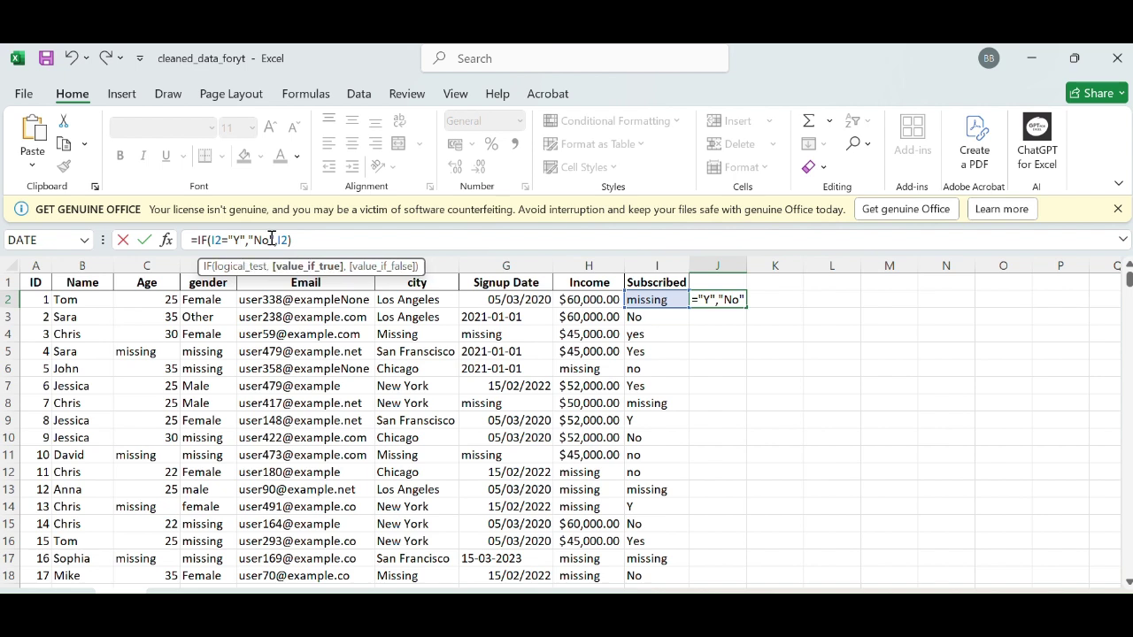
key("BackSpace")
key("BackSpace")
type("Yes")
key("Return")
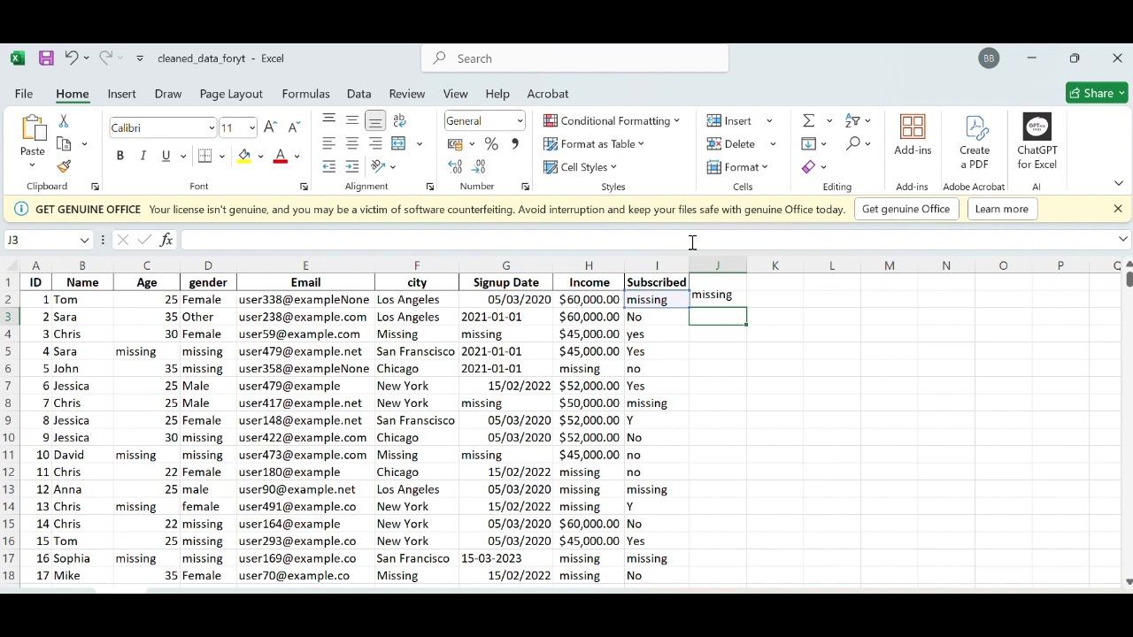
left_click(724, 303)
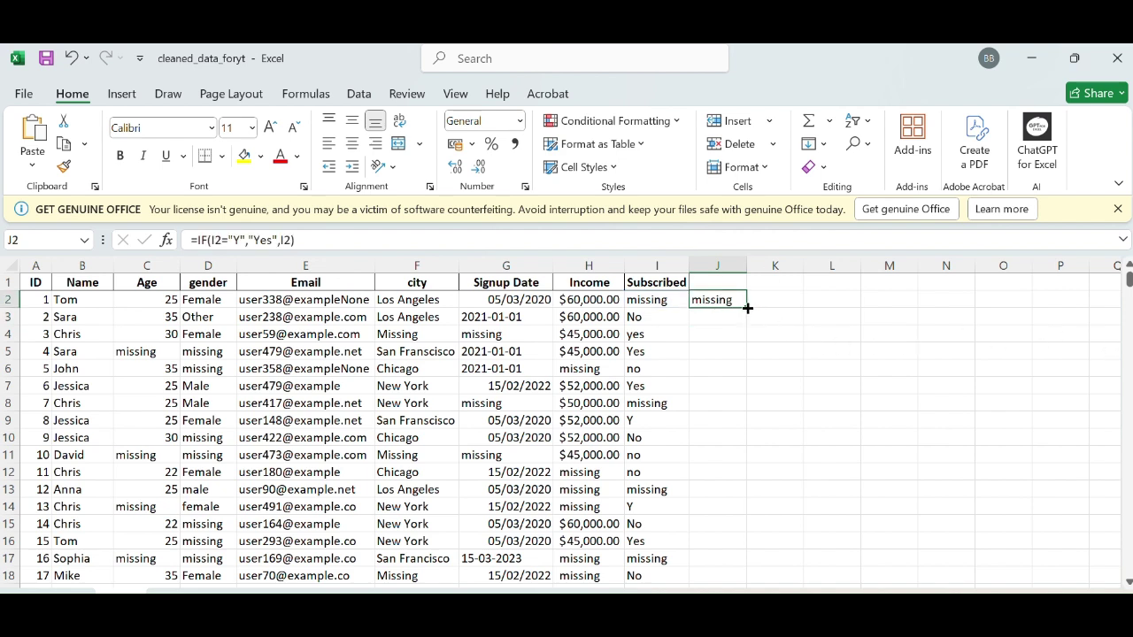
double_click(747, 308)
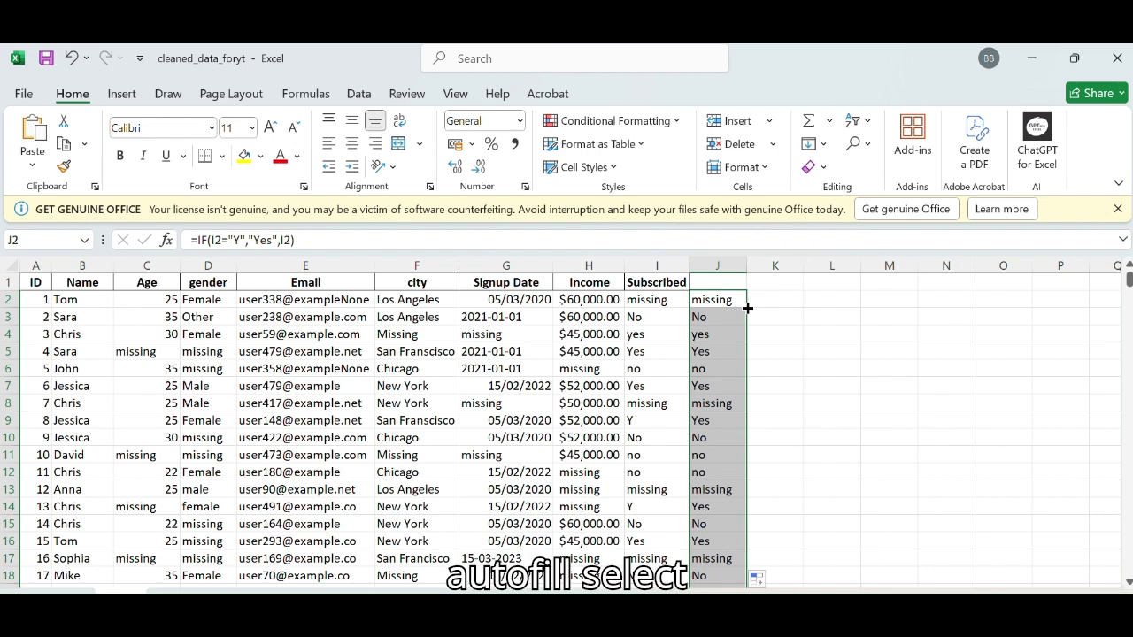
Copy the filled column J results and paste them as values over the Subscribed entries from I2 down.
key("ctrl+c")
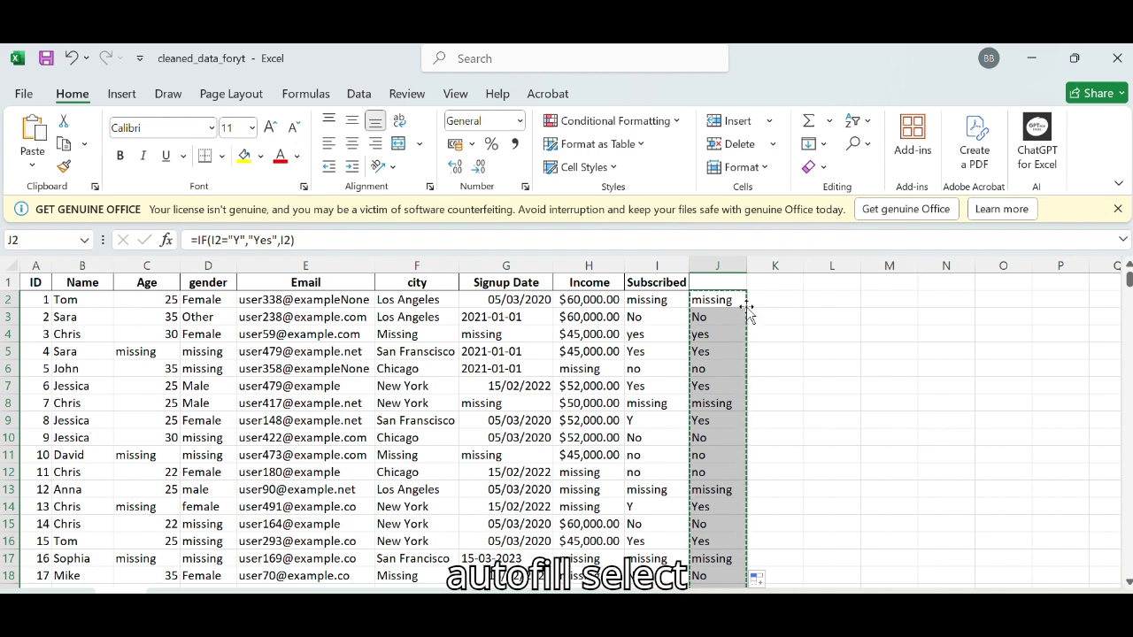
left_click(651, 297)
right_click(651, 298)
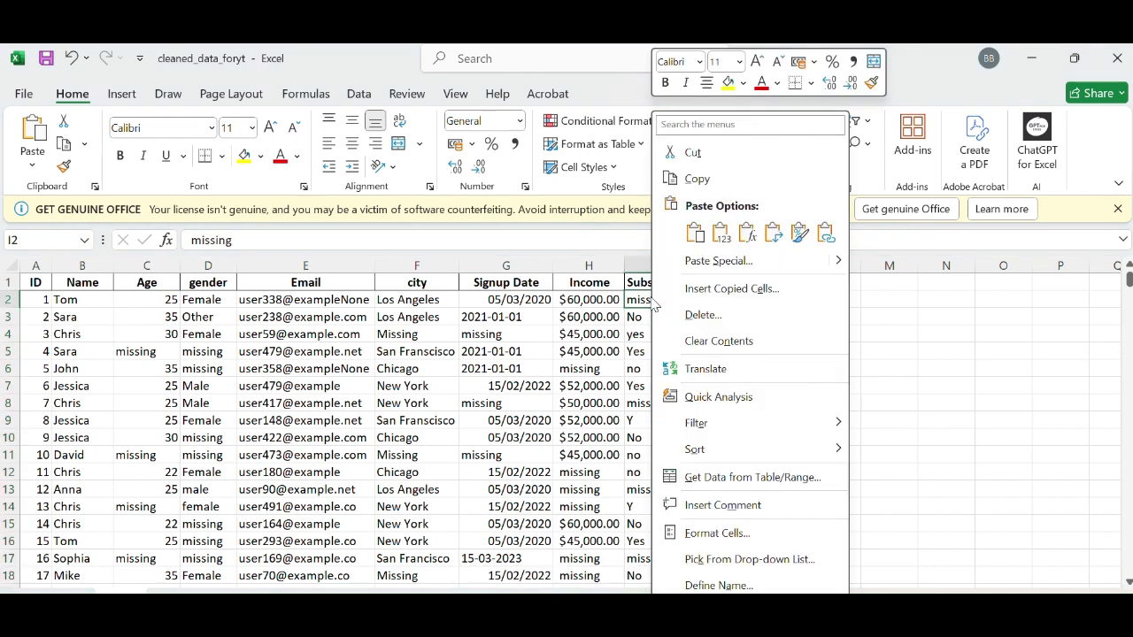
left_click(721, 232)
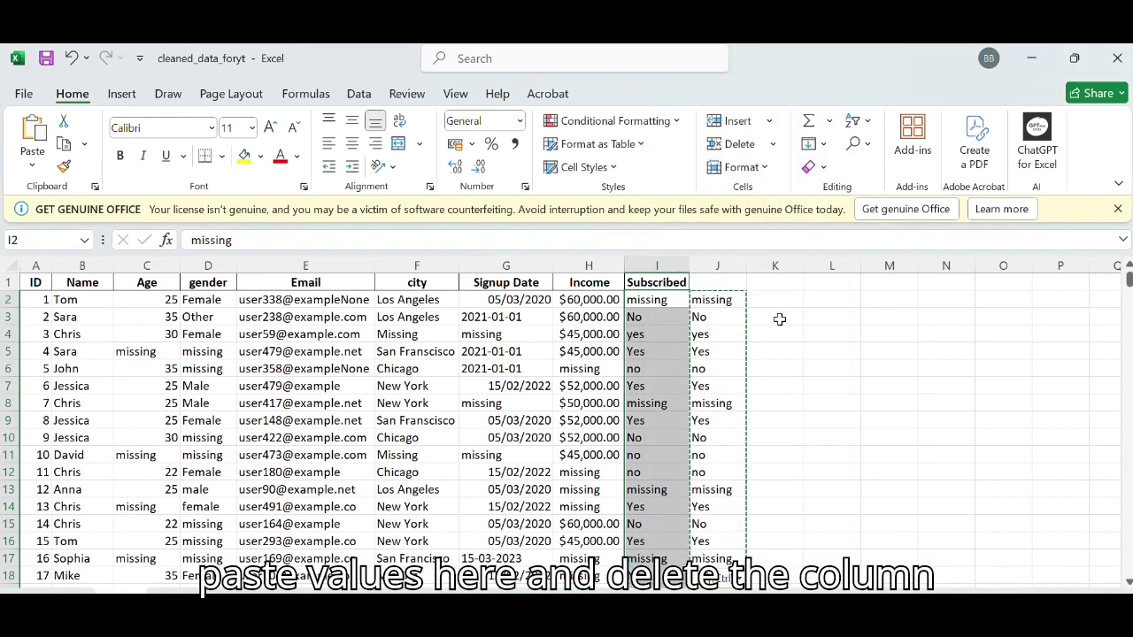
Delete the Y-to-Yes helper column J after its values are in the Subscribed column.
left_click(738, 259)
right_click(724, 266)
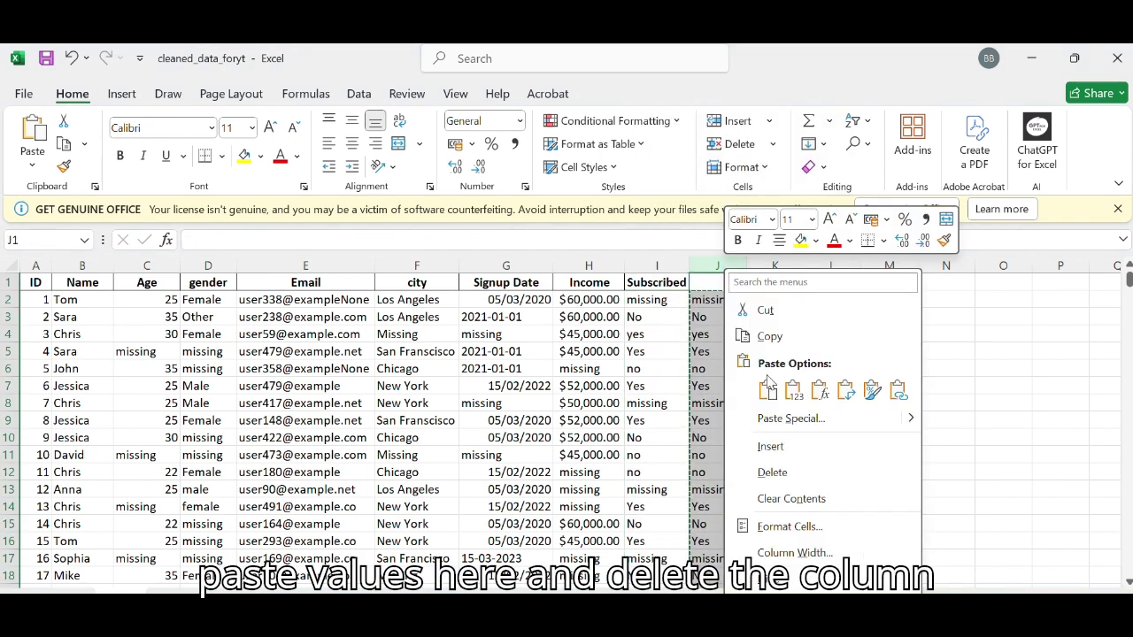
left_click(787, 475)
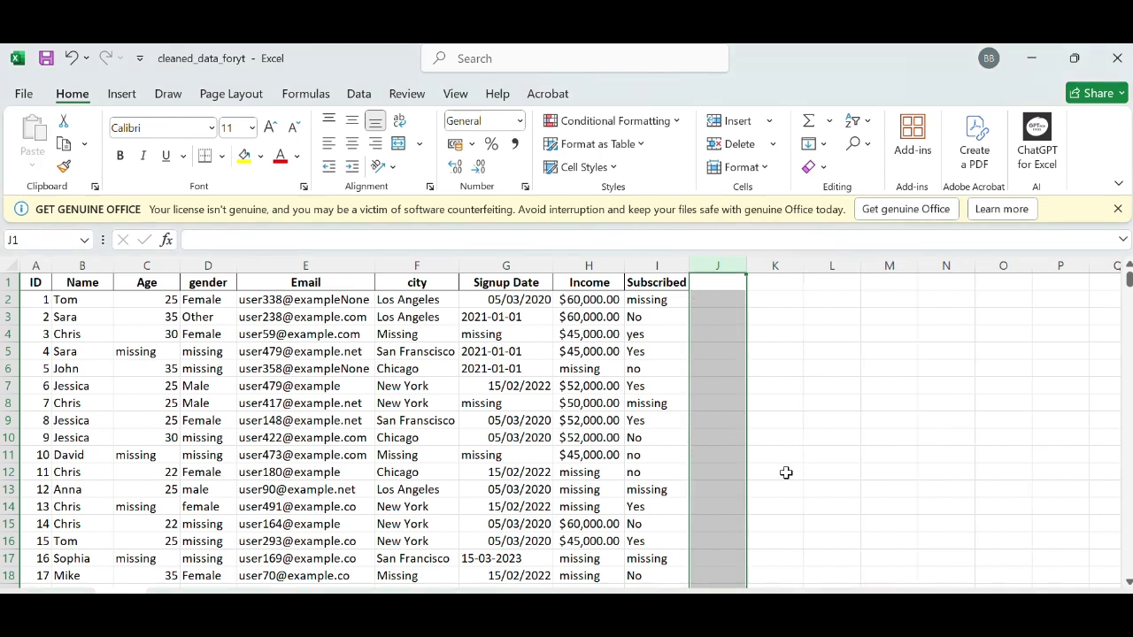
Examine the data rows down to about row 63 for remaining inconsistencies, and return to the start of the sheet.
left_click(805, 446)
key("Down")
key("Down")
key("Down")
key("Down")
key("Down")
key("Down")
key("Down")
key("Down")
key("Down")
key("Down")
key("Down")
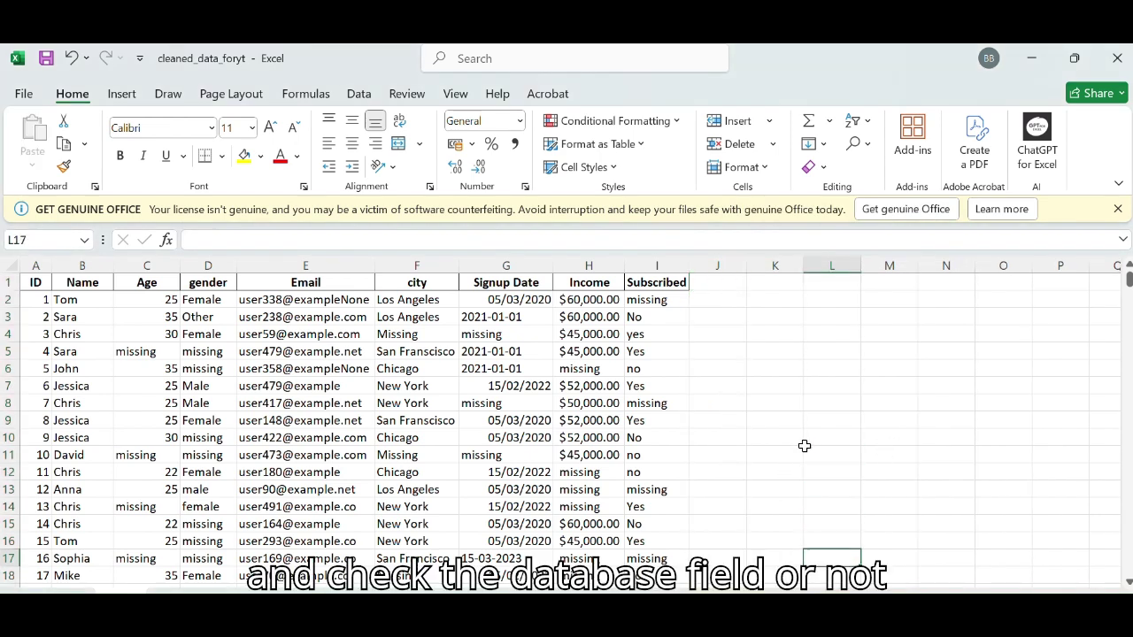
key("Down")
key("Down")
key("Down")
key("Down")
key("Down")
key("Down")
key("Down")
key("Down")
key("Down")
key("Down")
key("Down")
key("Down")
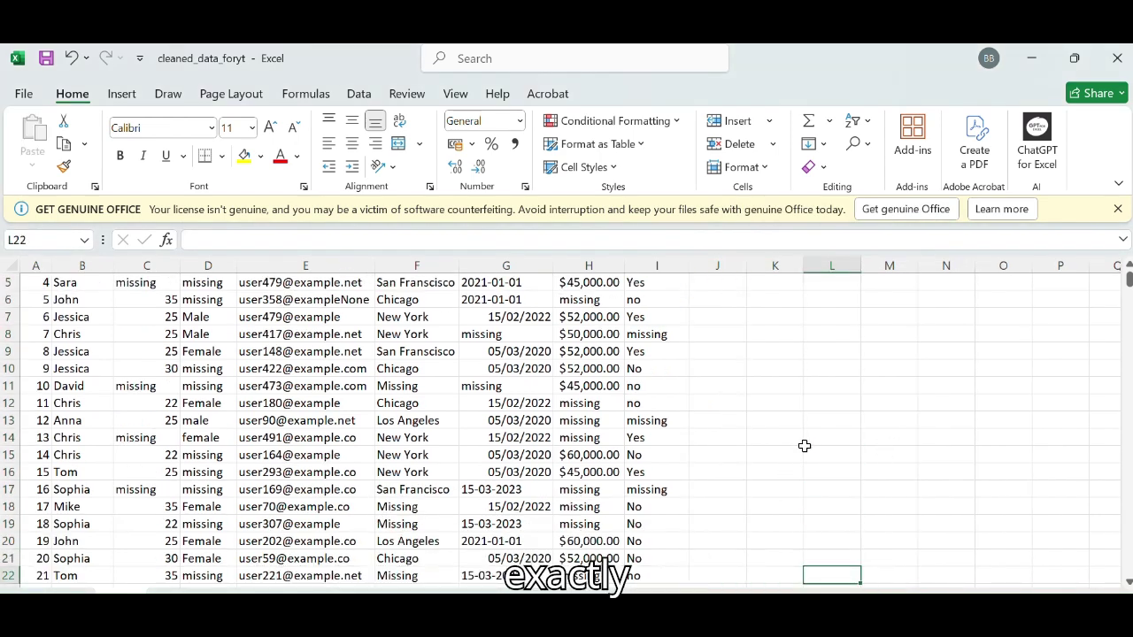
key("Down")
key("Down")
key("Down")
key("Down")
key("Down")
key("Down")
key("Down")
key("Down")
key("Down")
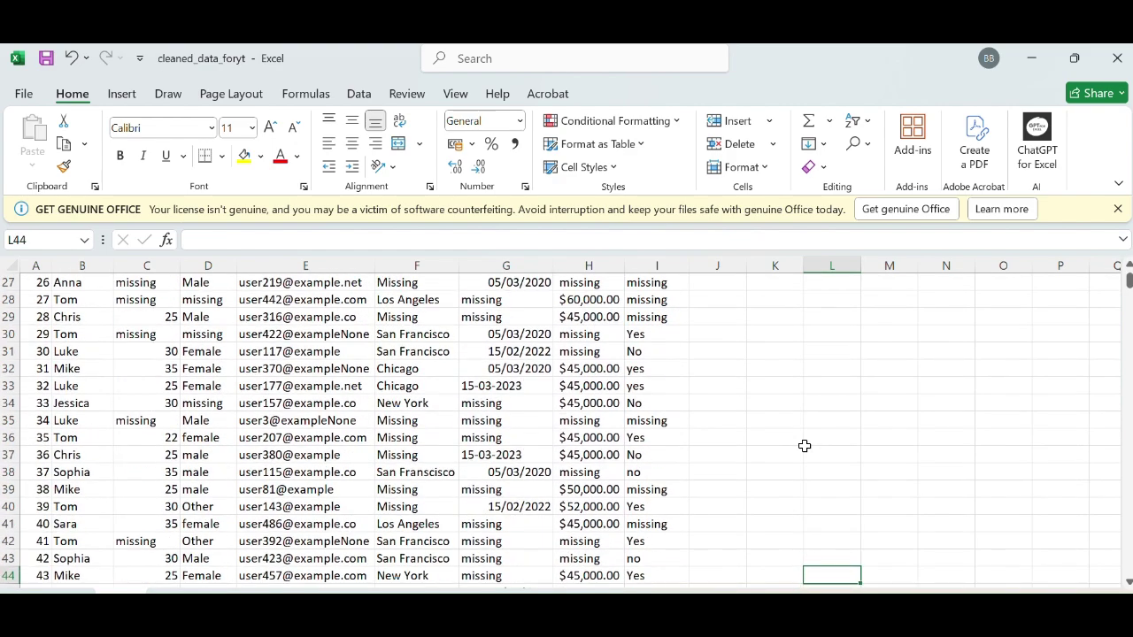
key("Down")
key("Down")
key("Down")
key("Down")
key("Down")
key("Down")
key("Down")
key("Down")
key("Down")
key("Down")
key("Down")
key("Down")
key("Down")
key("Down")
key("Down")
key("Down")
key("Down")
key("Down")
key("Down")
key("Down")
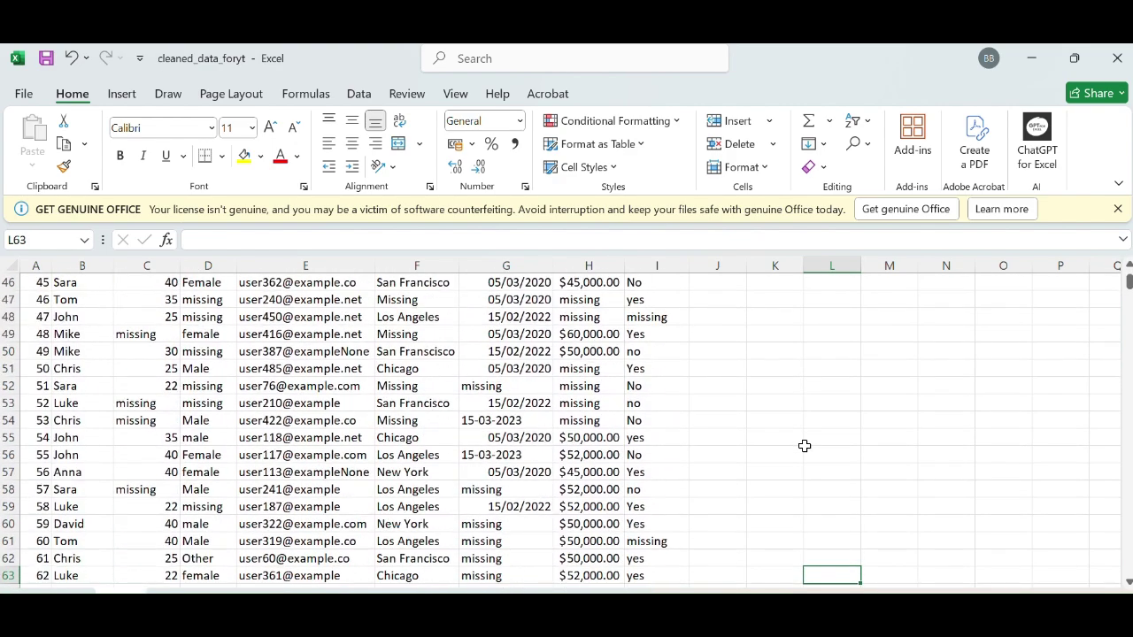
key("Page_Up")
key("Page_Up")
key("Page_Up")
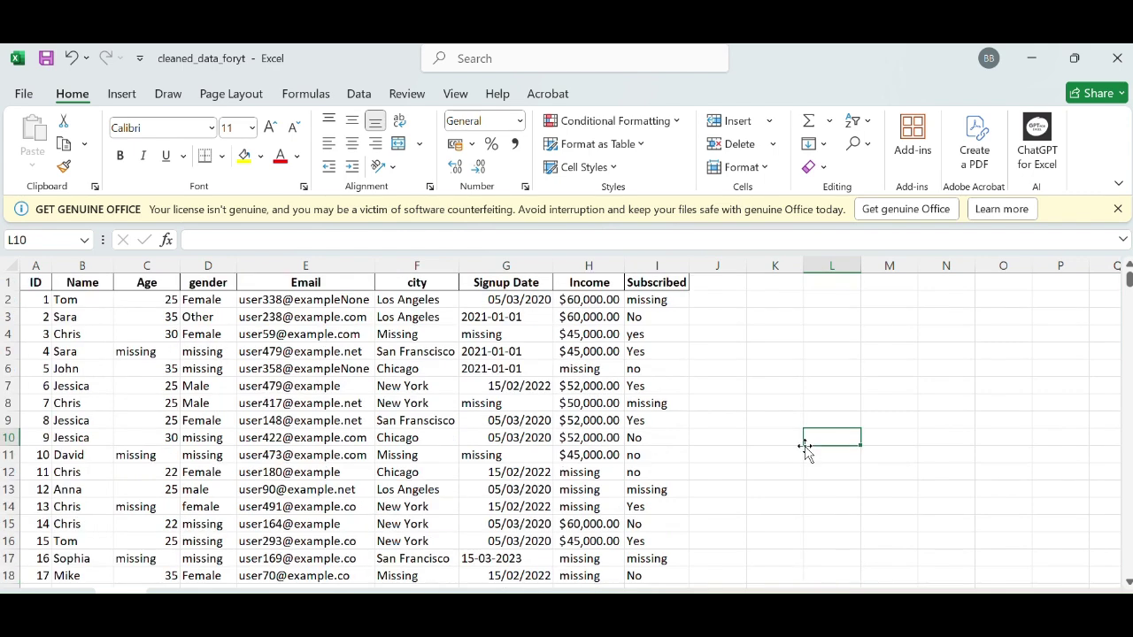